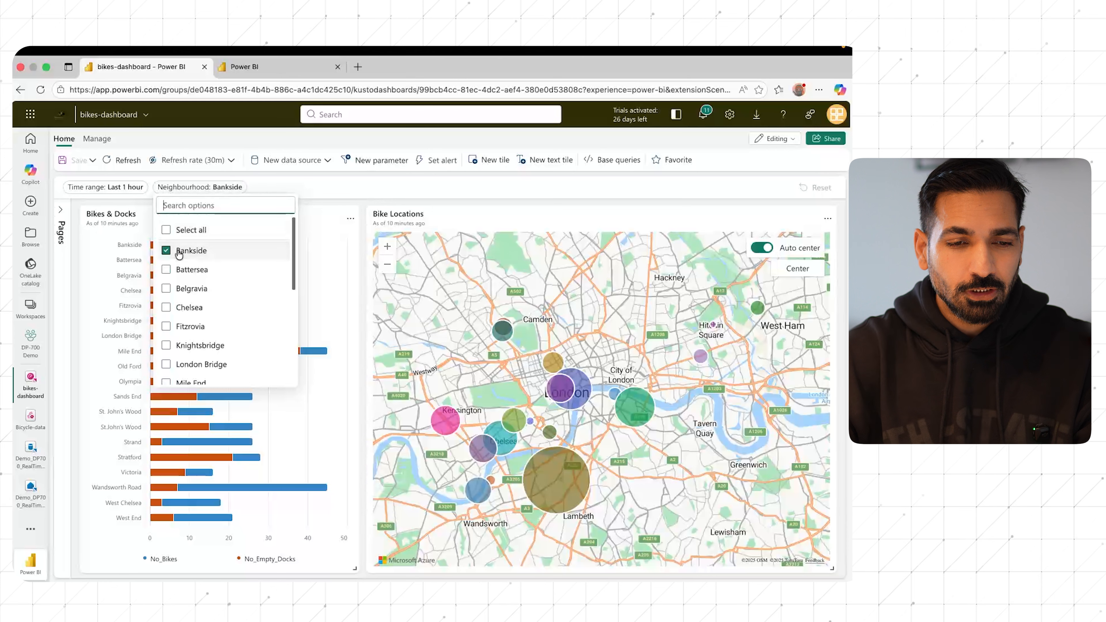
# - Close the neighbourhood filter options and refresh the data on the bikes dashboard
pyautogui.click(333, 189)
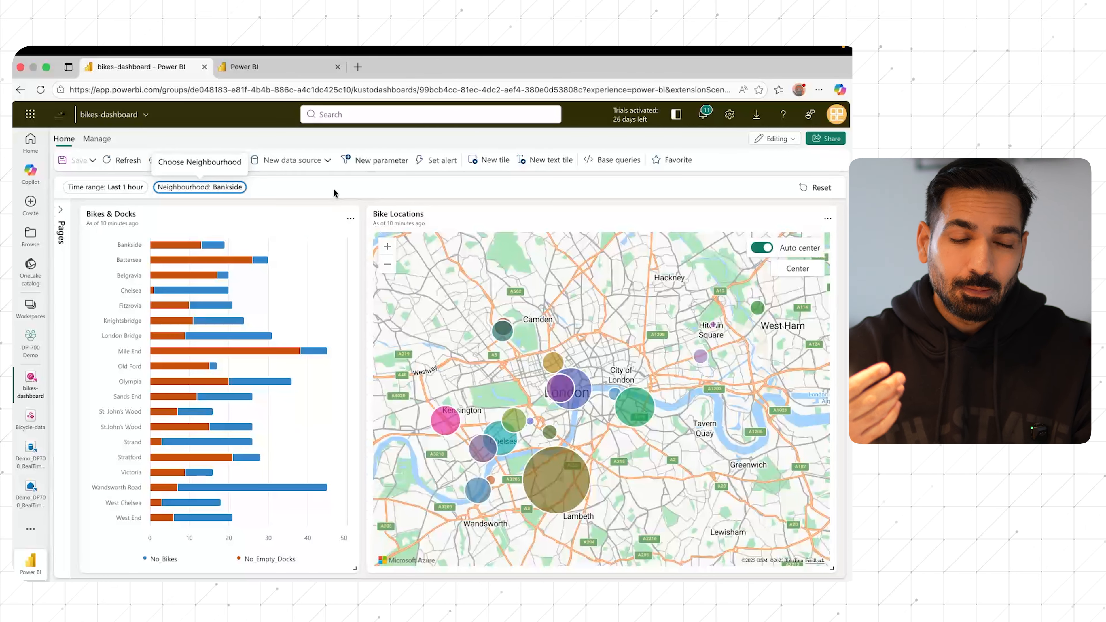
pyautogui.click(126, 161)
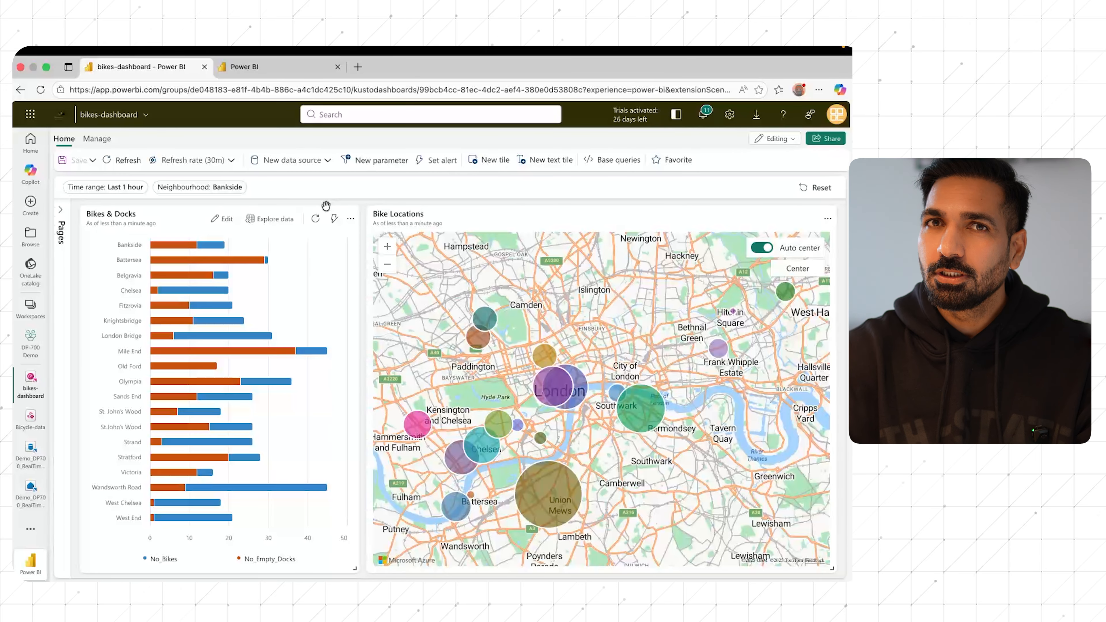
# - Create a new Eventhouse named BikeRentalData in the DP-700 Demo workspace
pyautogui.click(250, 70)
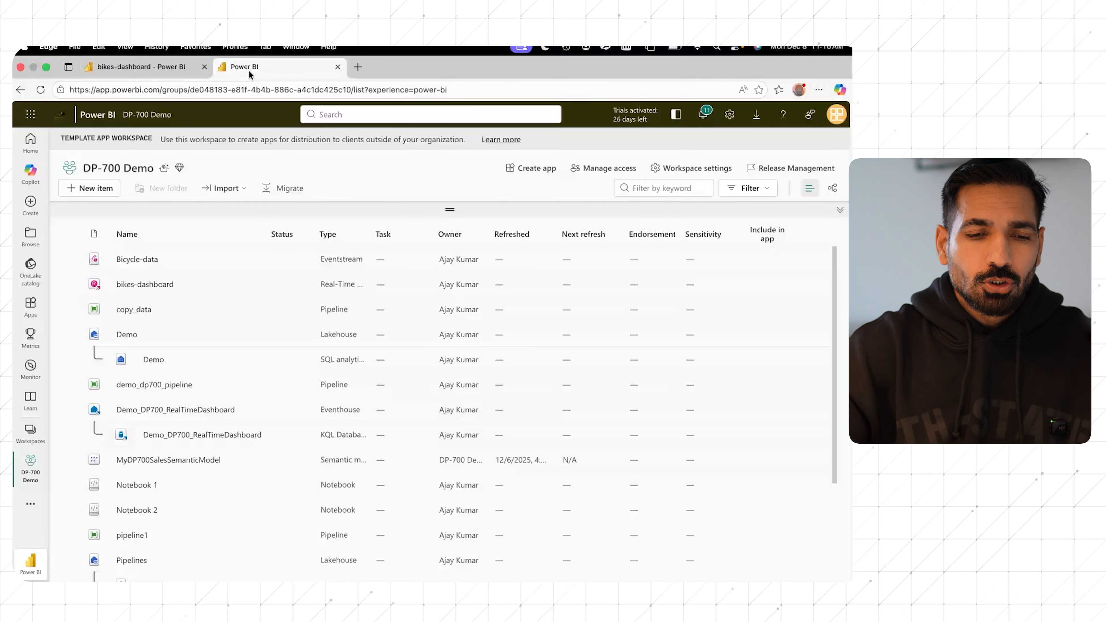
pyautogui.click(98, 189)
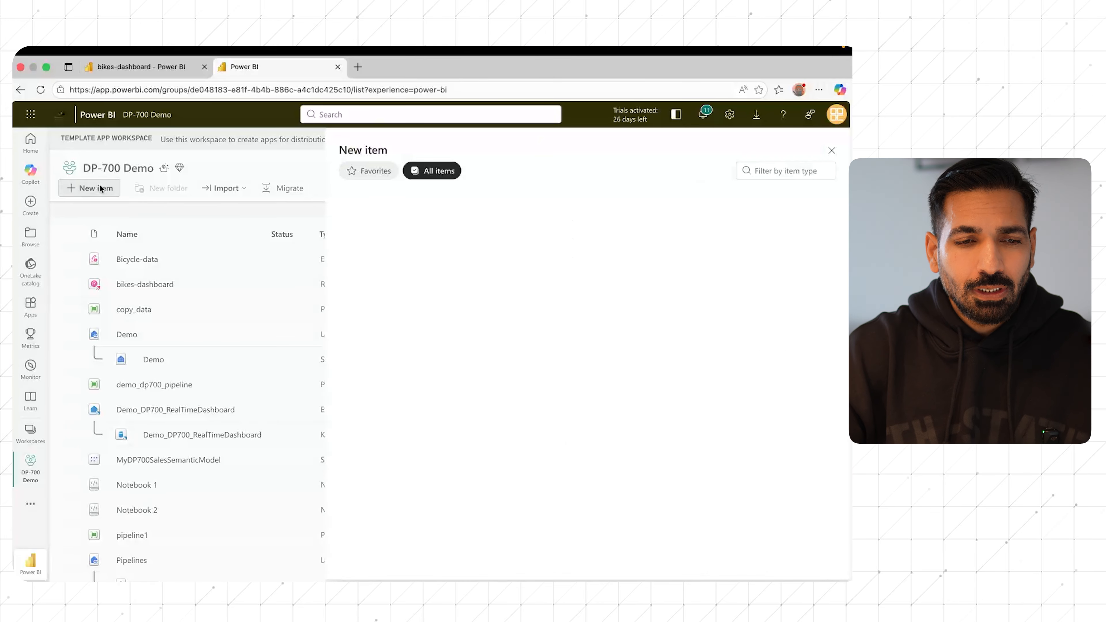
pyautogui.click(775, 174)
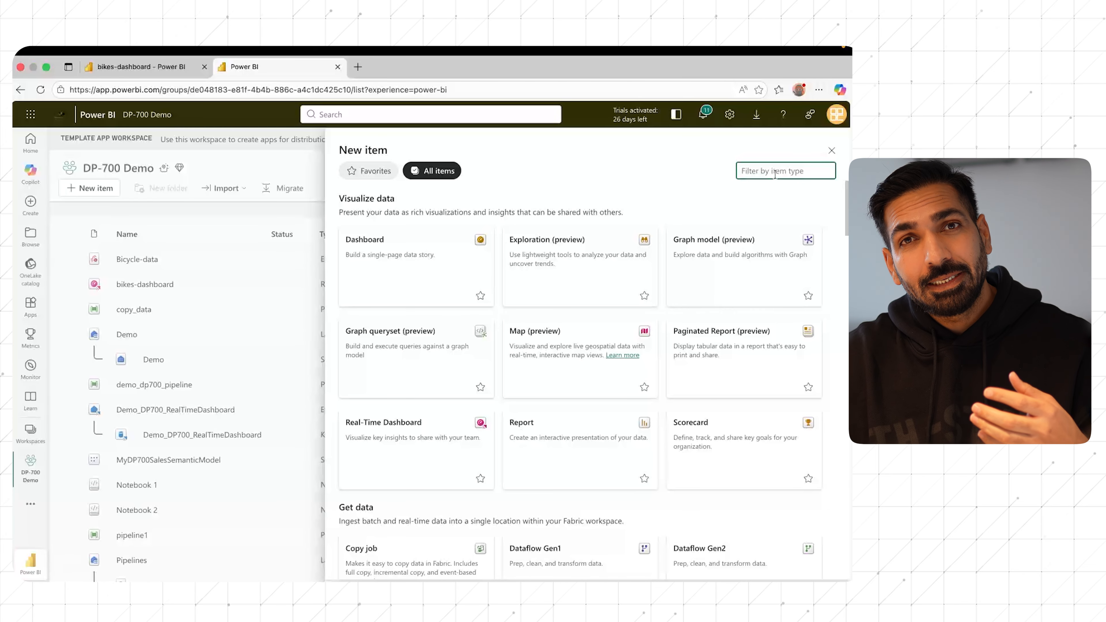
pyautogui.write('even')
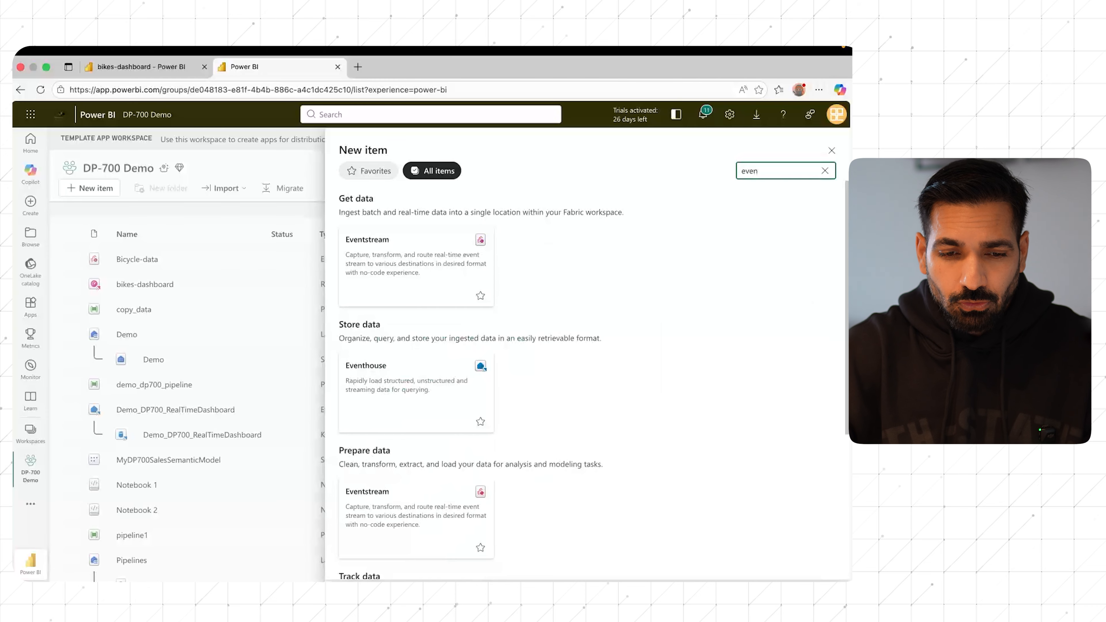
pyautogui.click(424, 398)
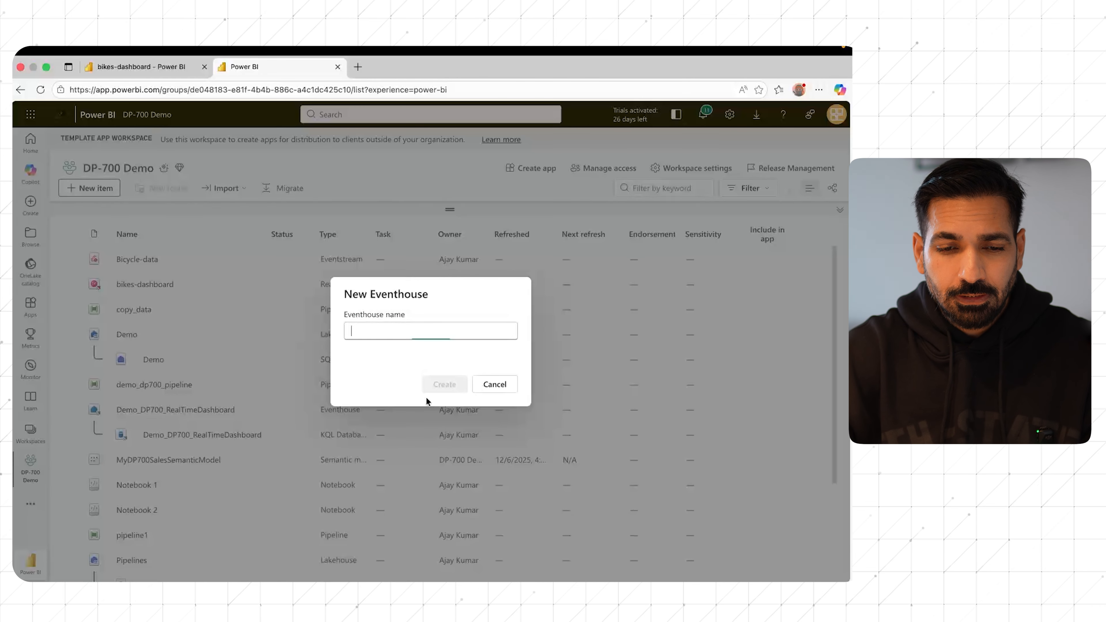
pyautogui.write('Bike Rental Data')
pyautogui.click(367, 331)
pyautogui.press('BackSpace')
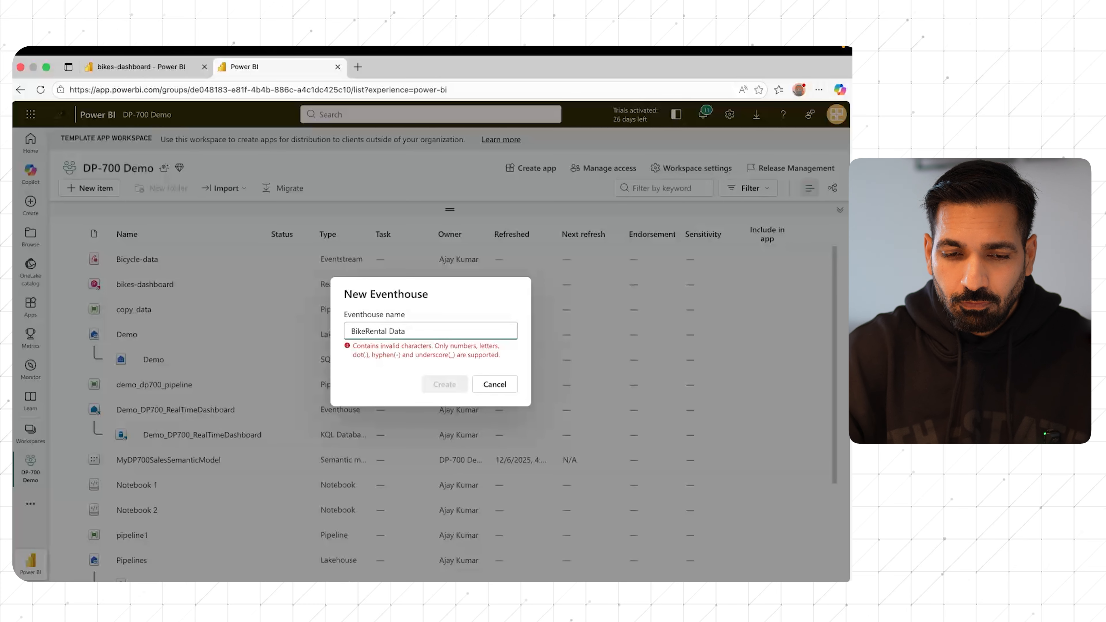
pyautogui.click(389, 331)
pyautogui.press('BackSpace')
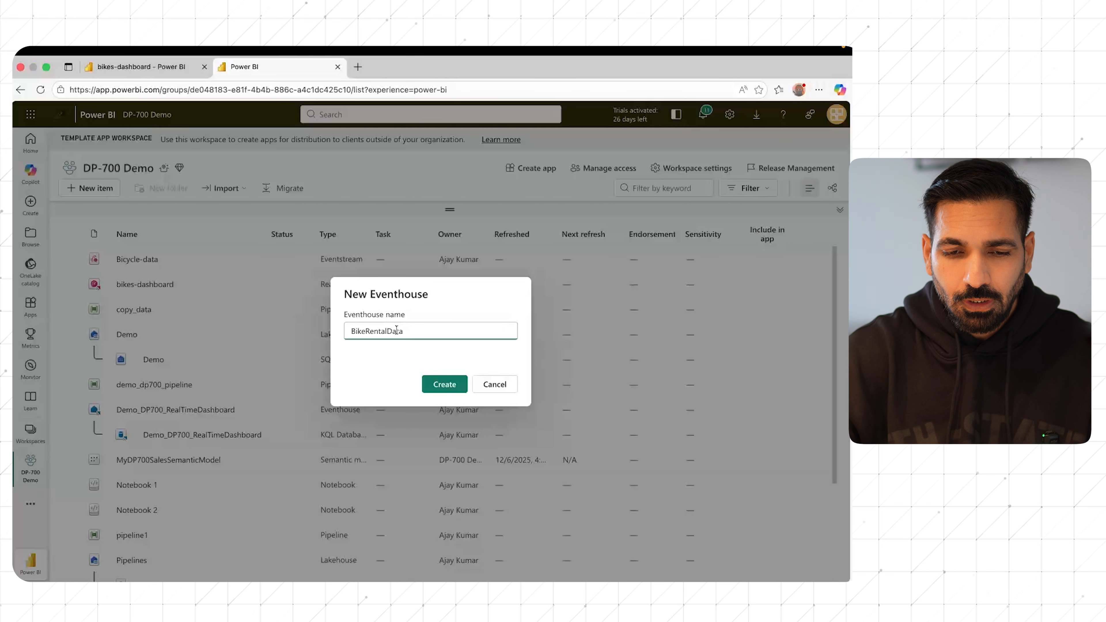
pyautogui.click(441, 390)
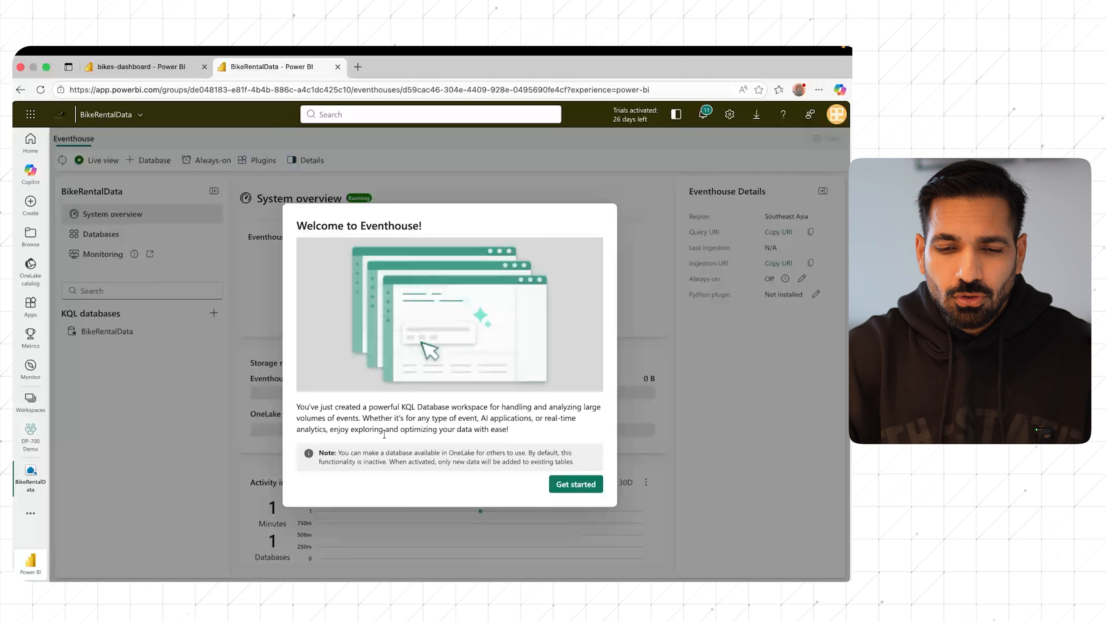
# - Dismiss the Eventhouse welcome message and the guided tour tips
pyautogui.click(576, 485)
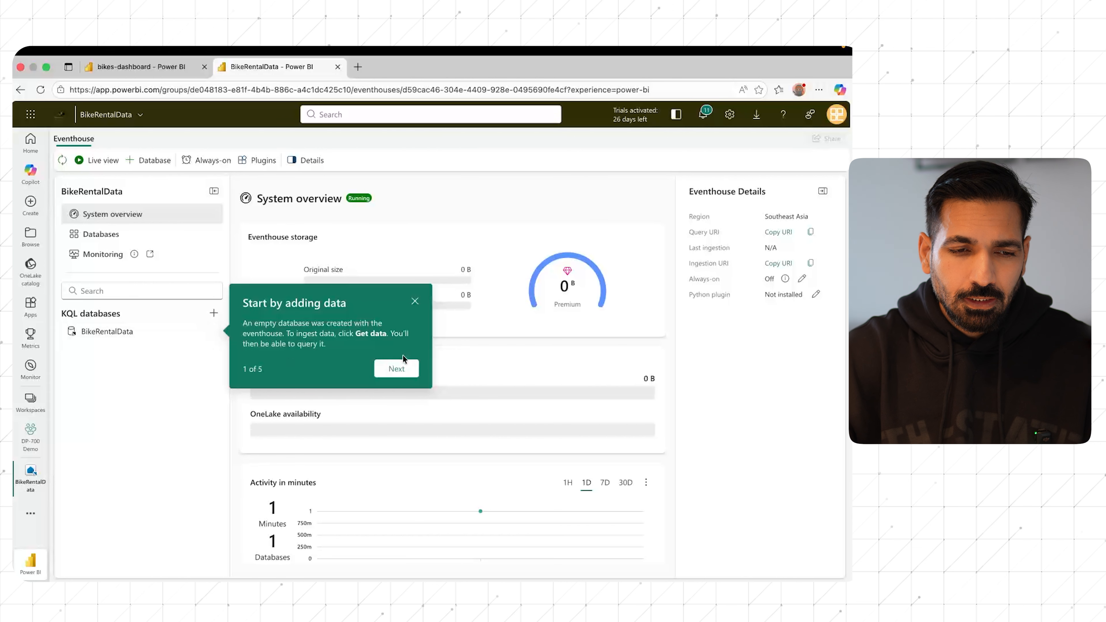
pyautogui.click(395, 369)
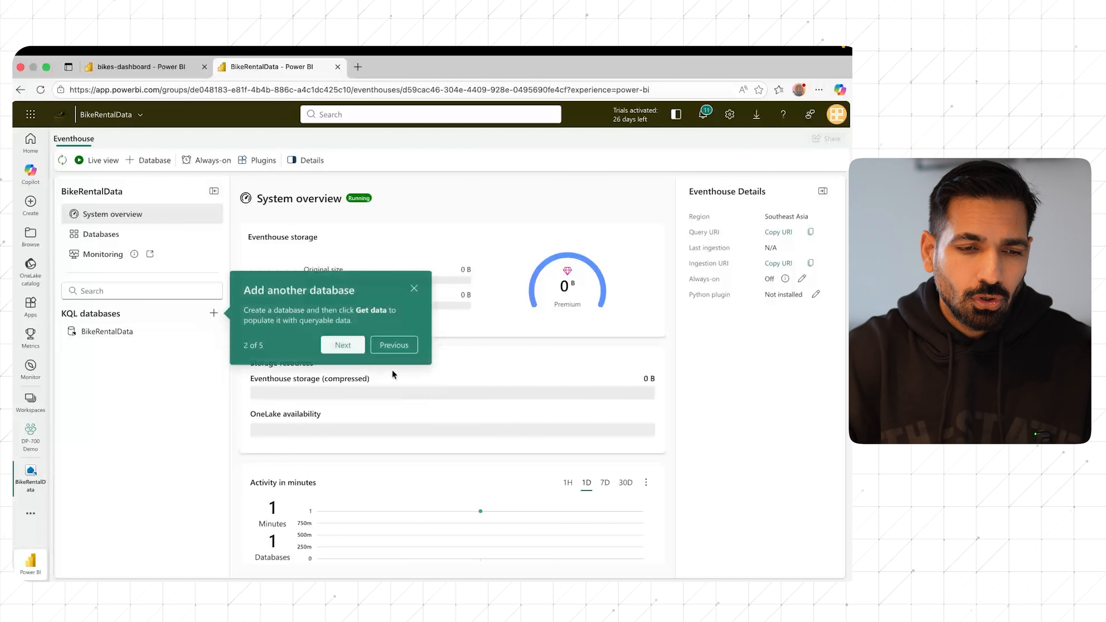
pyautogui.click(415, 289)
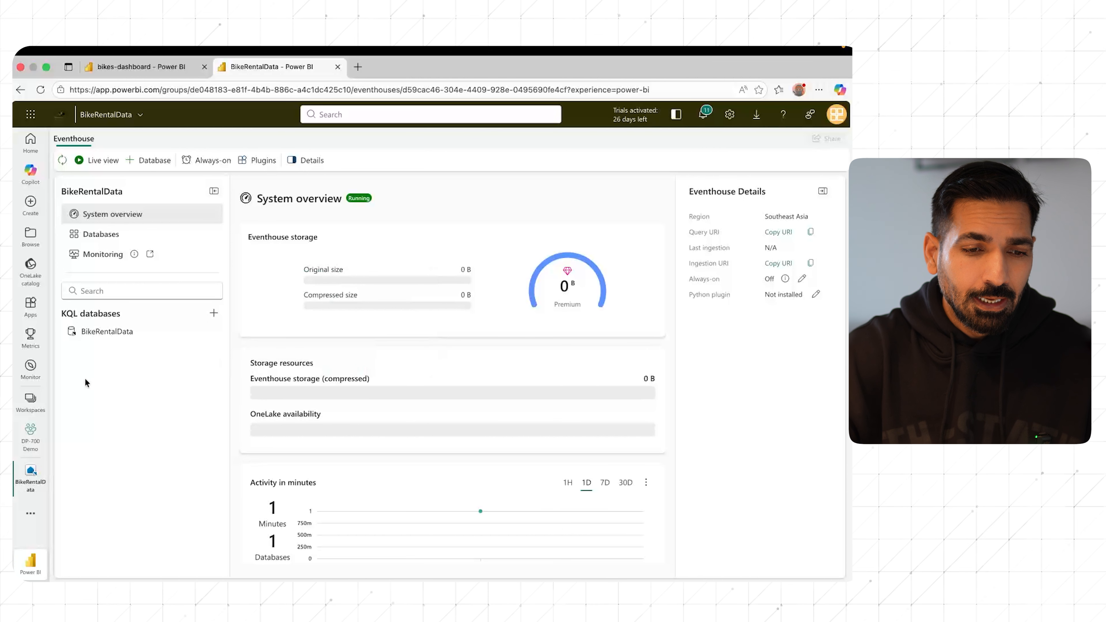
# - Open the BikeRentalData KQL database and get its data from a new Eventstream named bikes
pyautogui.click(126, 332)
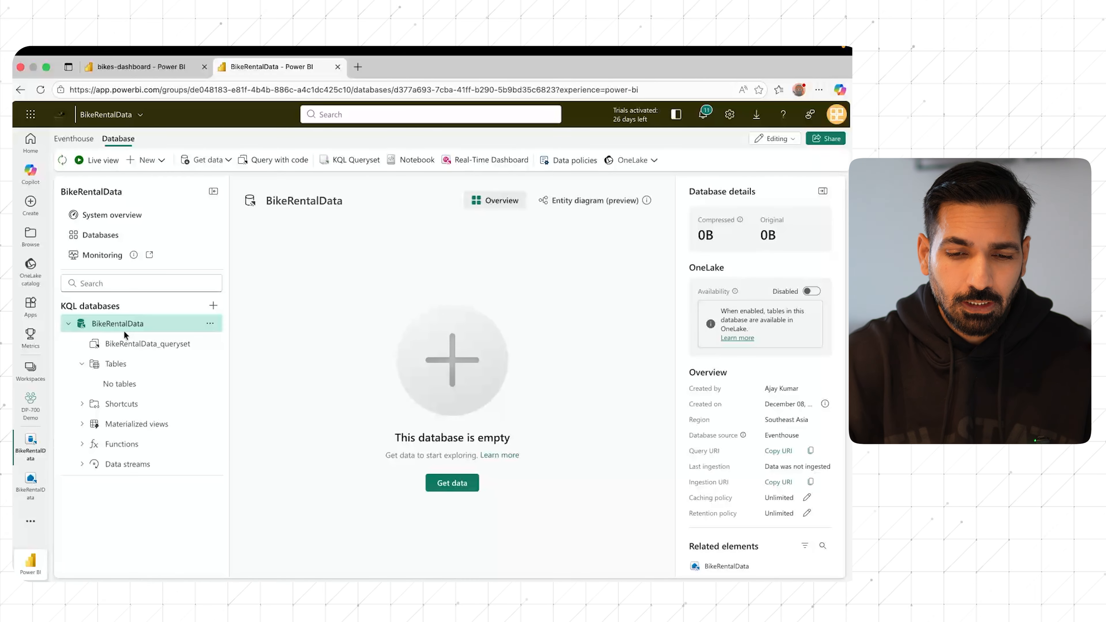
pyautogui.click(452, 487)
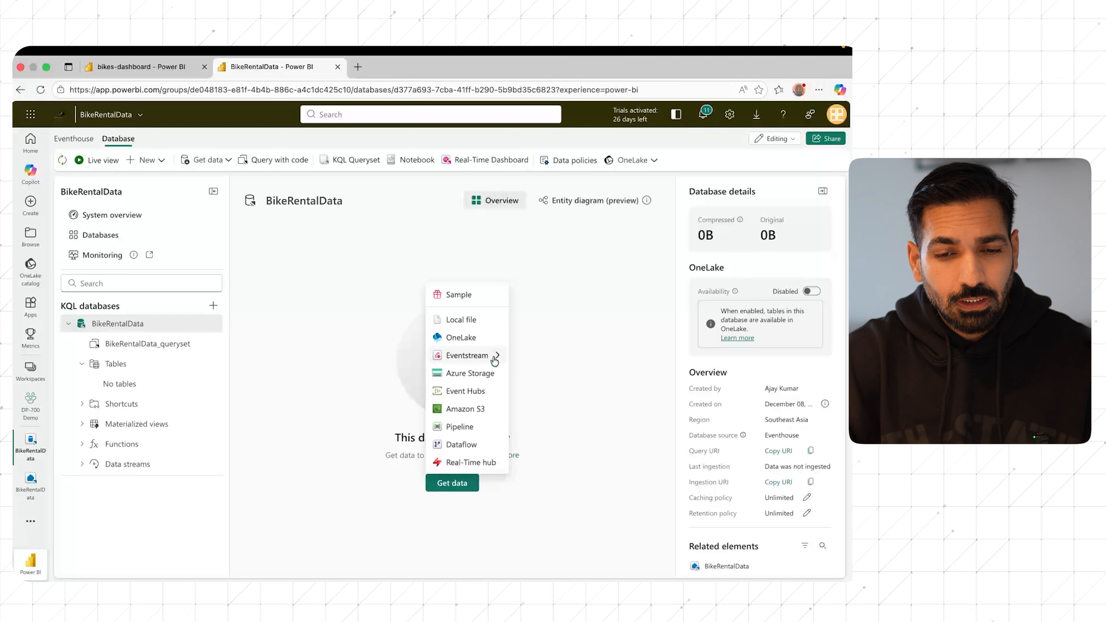
pyautogui.moveTo(496, 359)
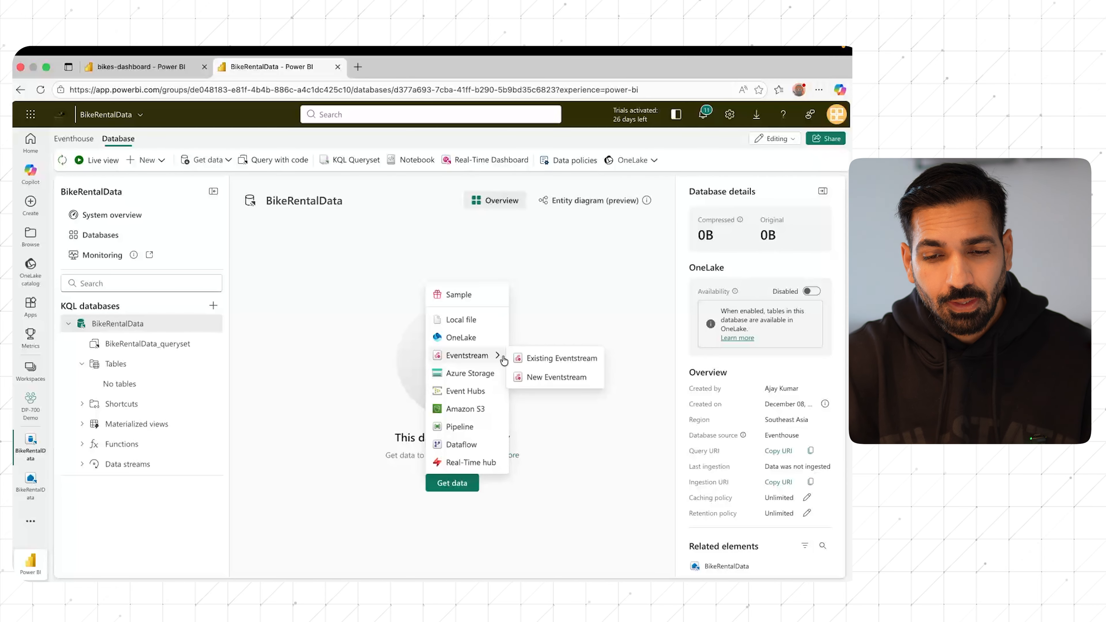
pyautogui.click(560, 377)
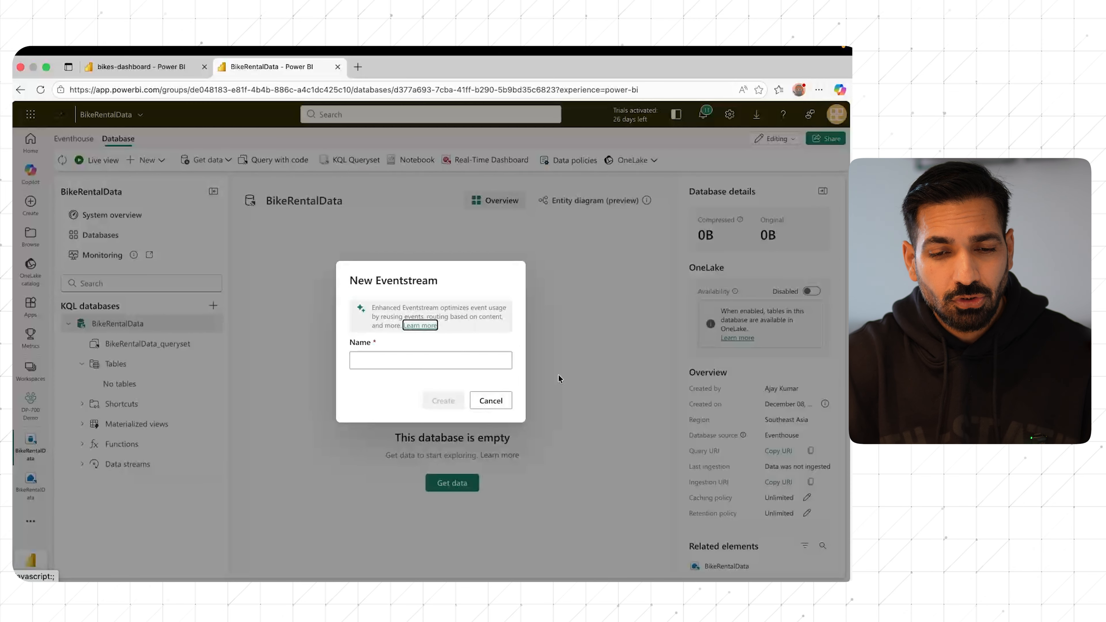
pyautogui.click(464, 364)
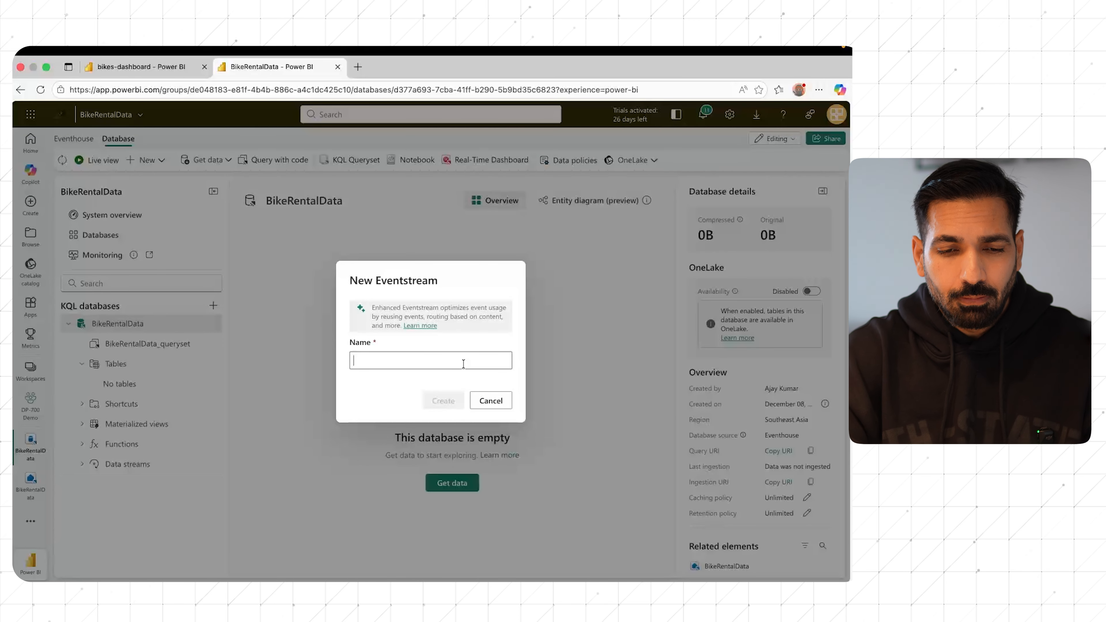
pyautogui.write('bikes')
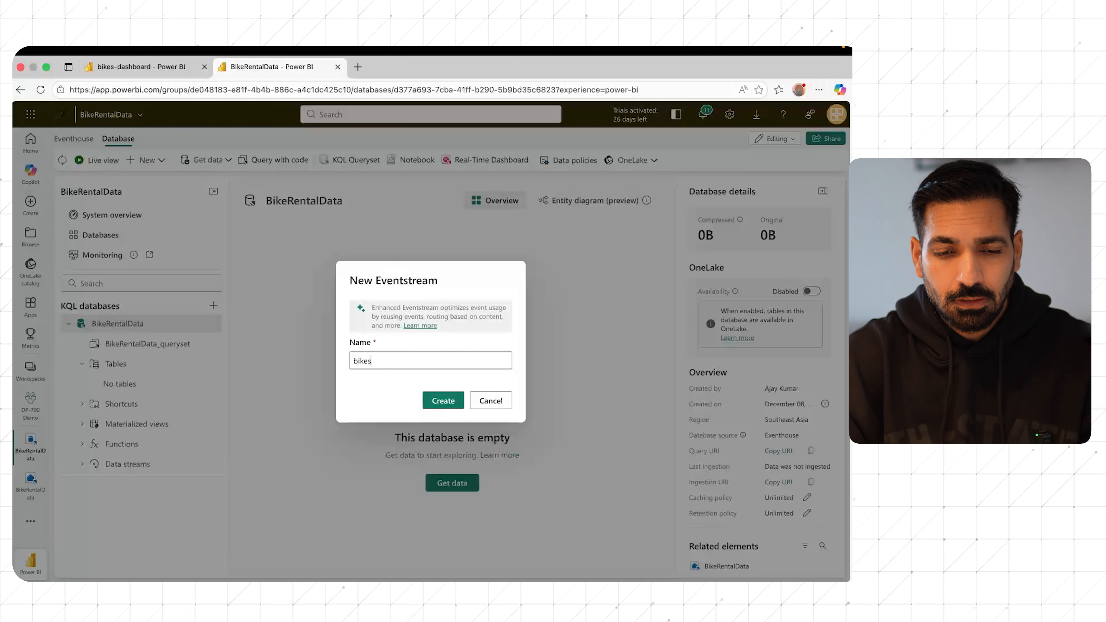
pyautogui.click(443, 397)
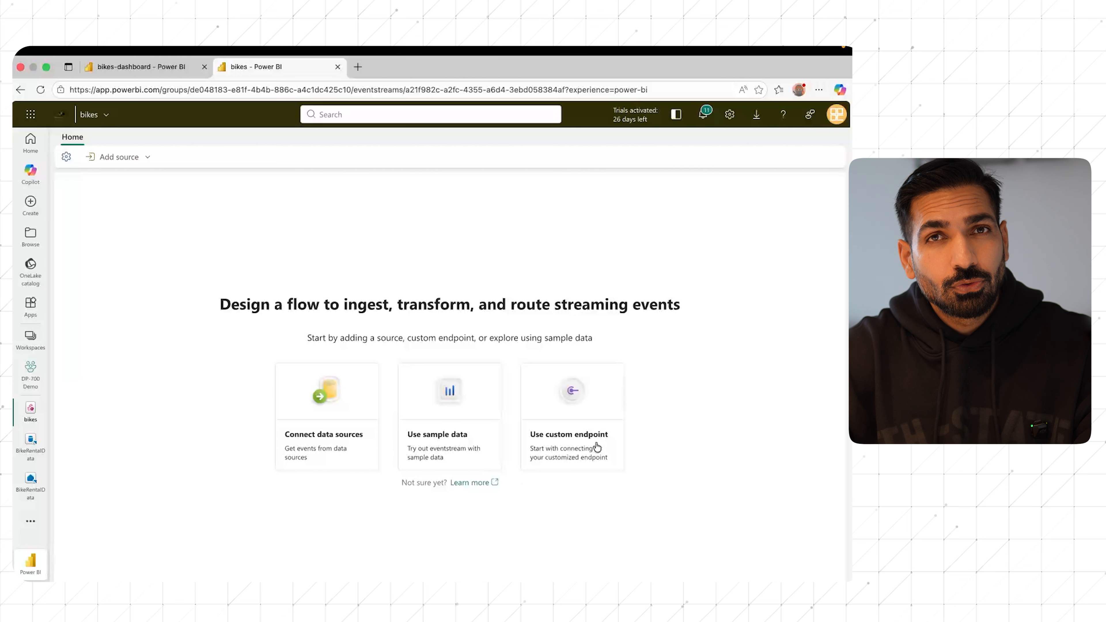
# - Add the Bicycles sample data as the source of the bikes eventstream and attach an Eventhouse destination
pyautogui.click(473, 458)
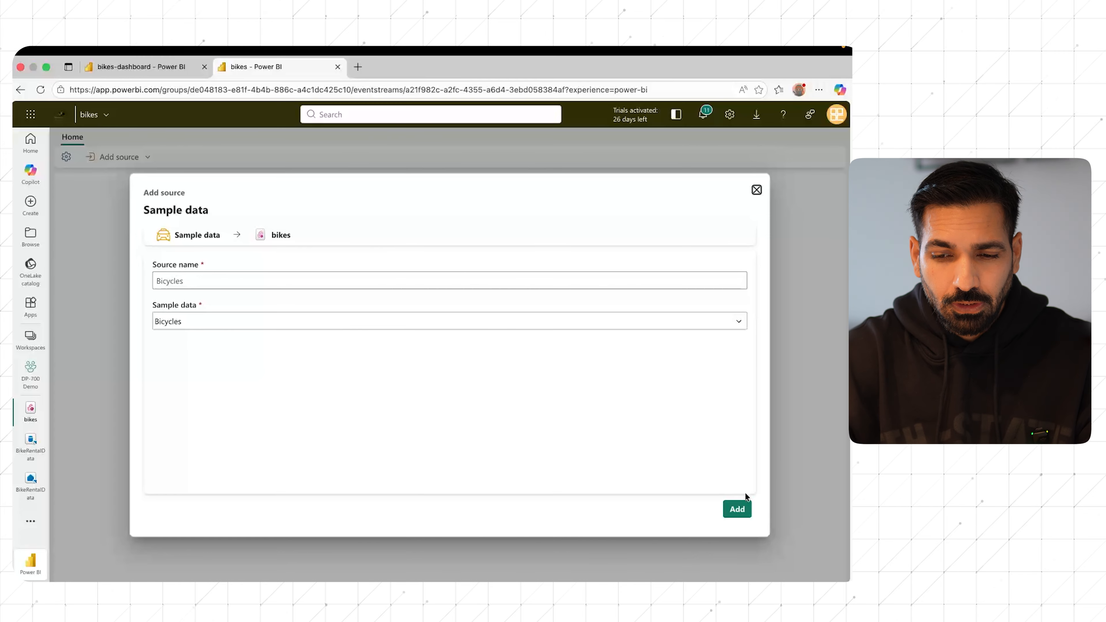
pyautogui.click(737, 510)
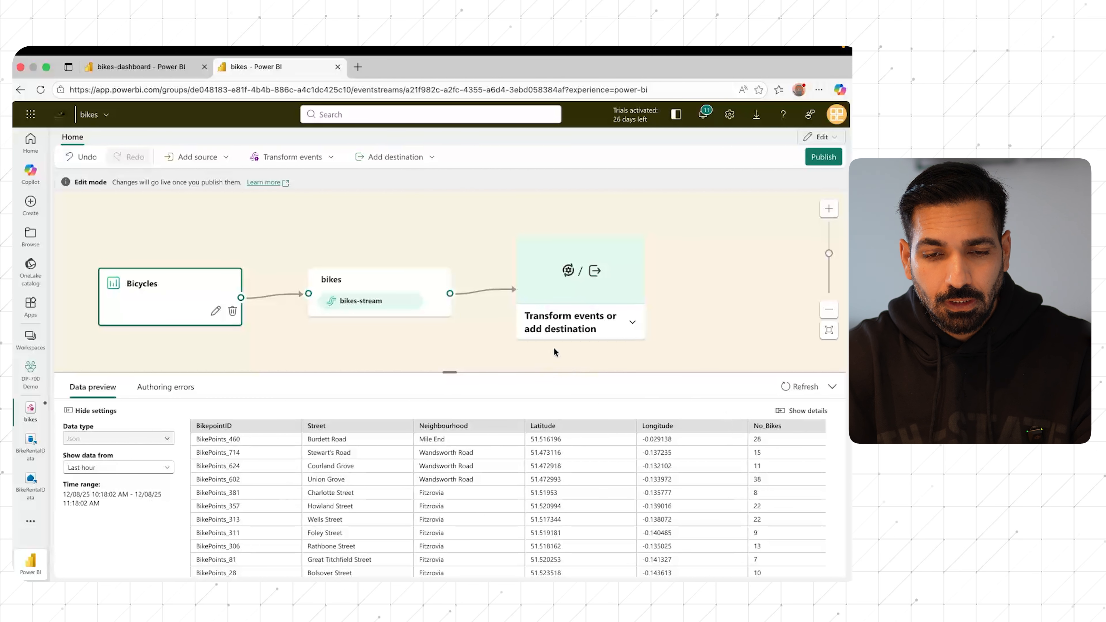
pyautogui.click(635, 324)
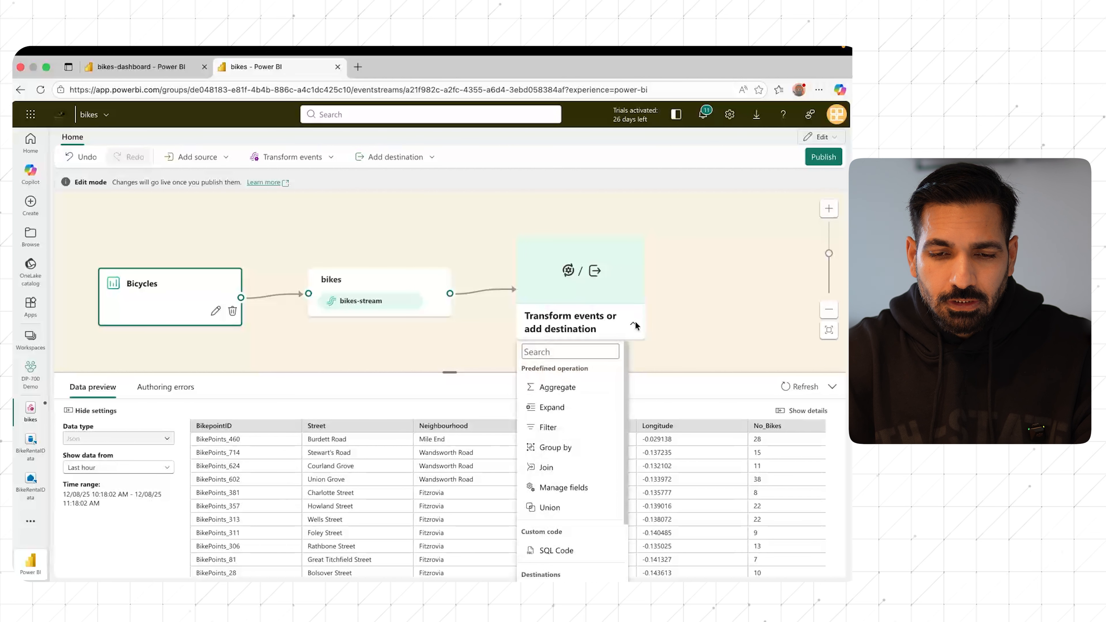
pyautogui.click(601, 353)
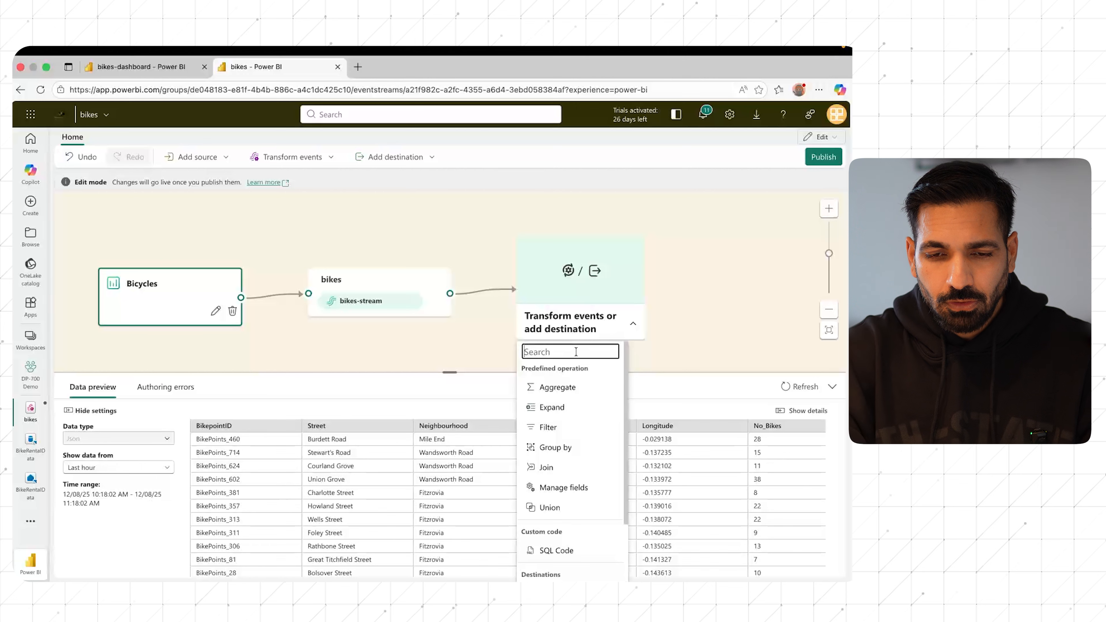
pyautogui.write('eve')
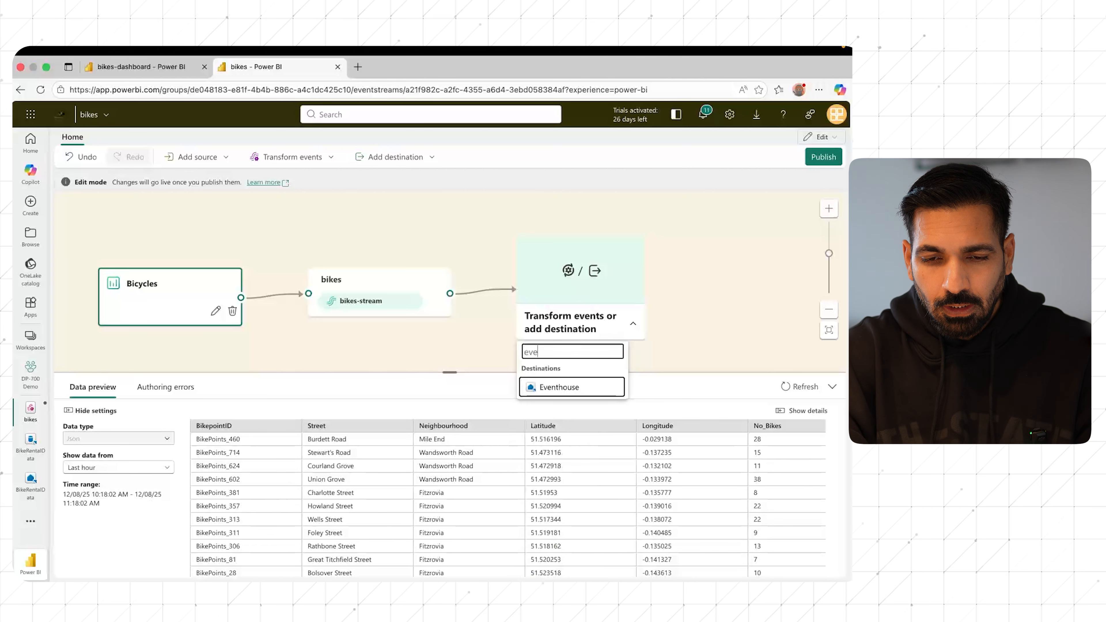
pyautogui.click(573, 386)
# - Rename the Eventhouse destination as BikeRentalData
pyautogui.click(727, 322)
pyautogui.moveTo(727, 323); pyautogui.dragTo(652, 325)
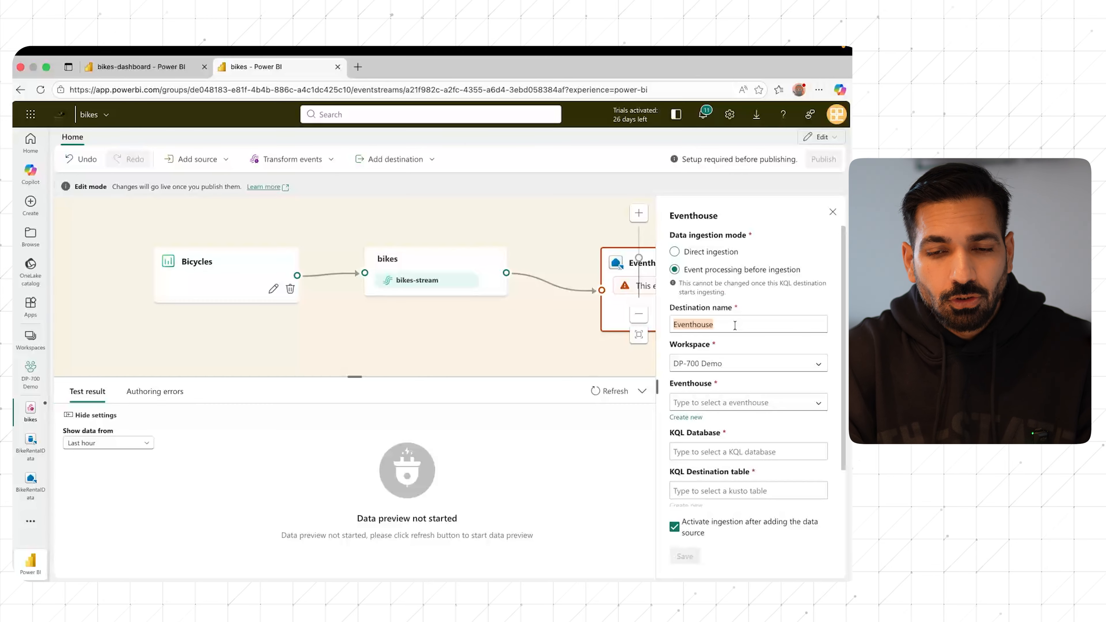
pyautogui.press('BackSpace')
pyautogui.write('Bike')
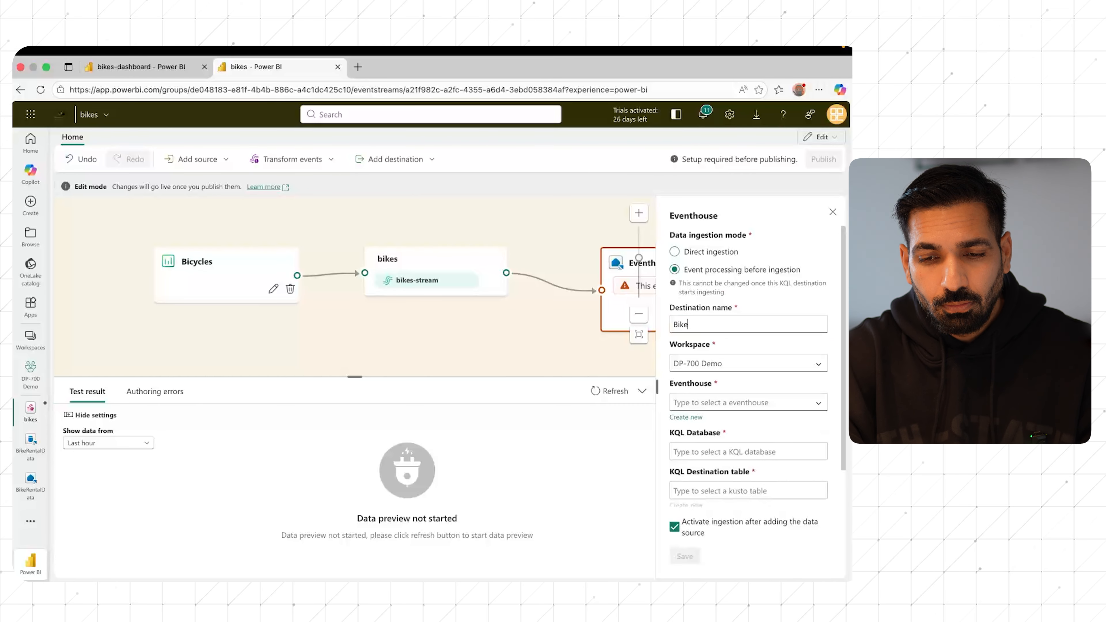
pyautogui.write('RentalData_')
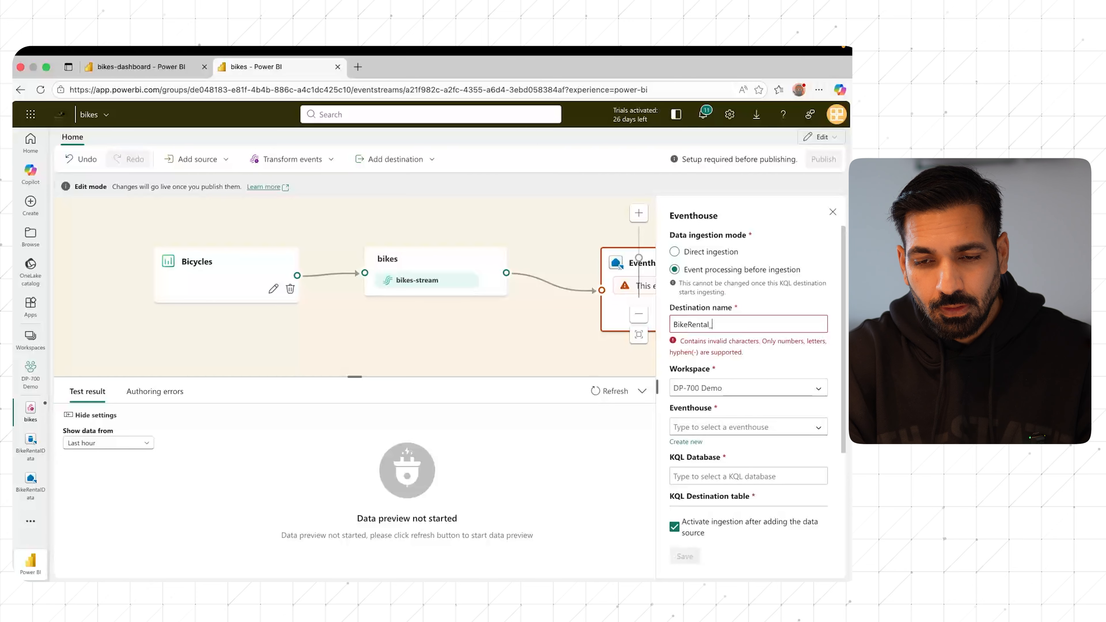
pyautogui.press('BackSpace')
pyautogui.write('Data_')
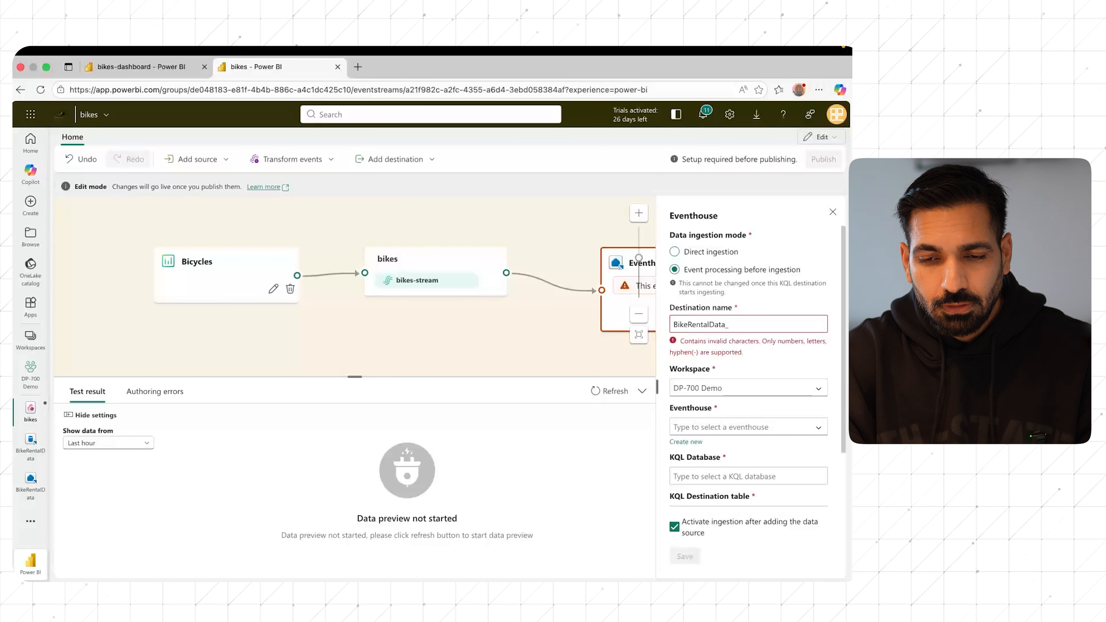
pyautogui.press('BackSpace')
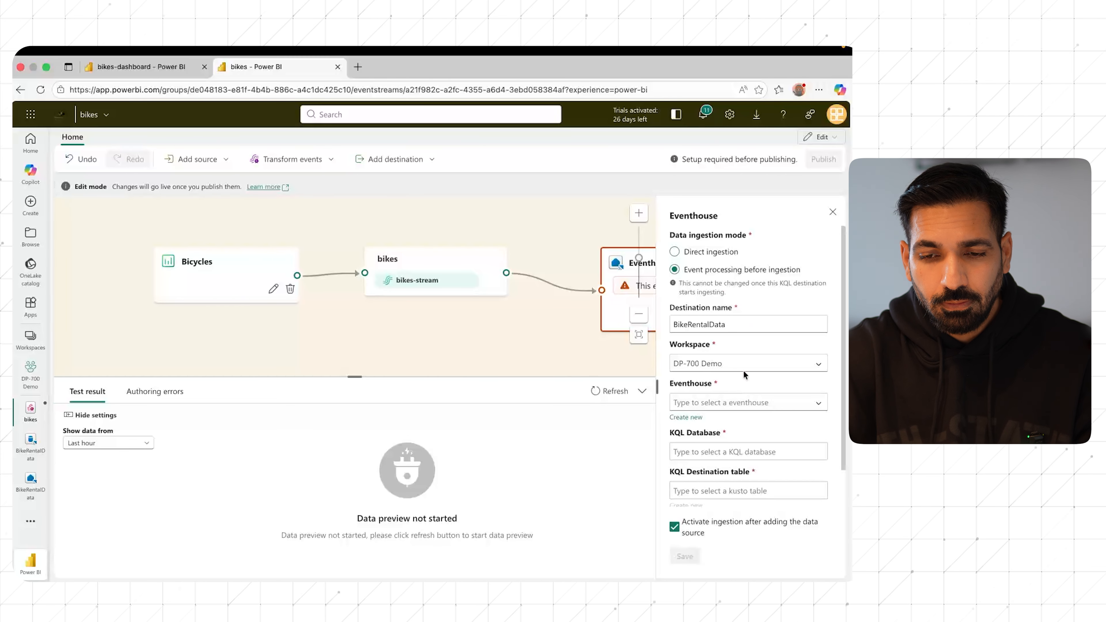
# - Choose BikeRentalData as both the Eventhouse and the KQL database for the destination
pyautogui.click(740, 404)
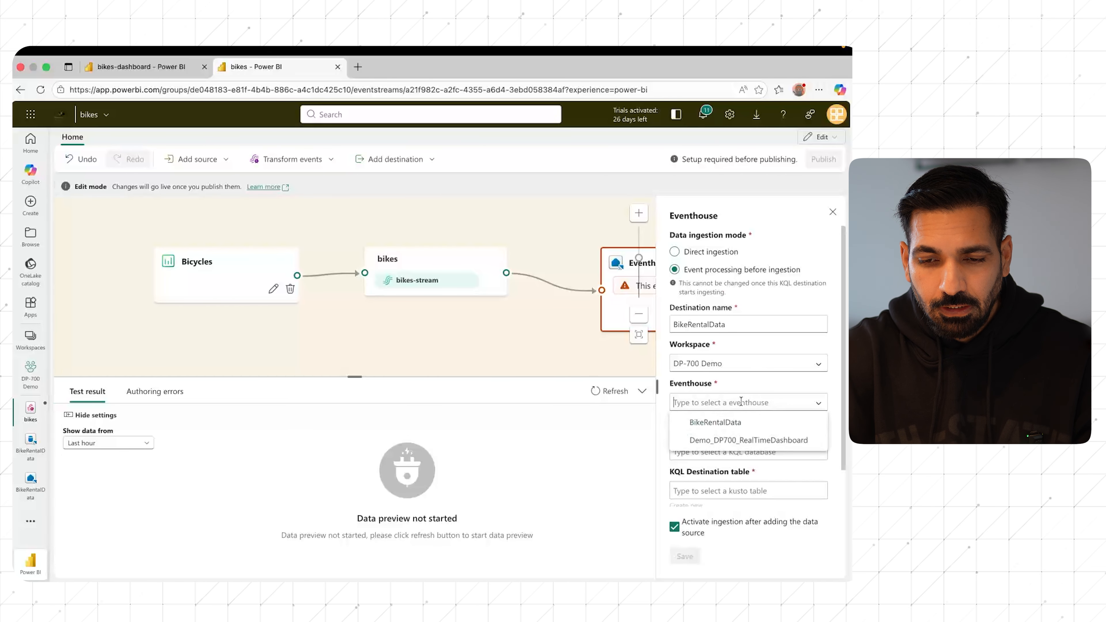
pyautogui.click(722, 423)
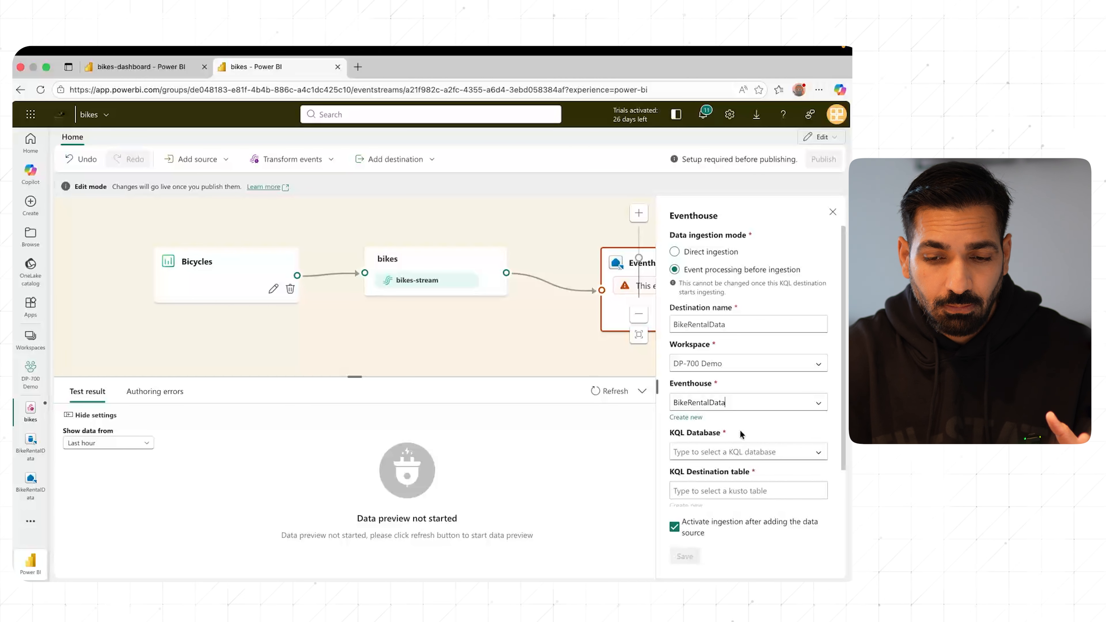
pyautogui.click(756, 451)
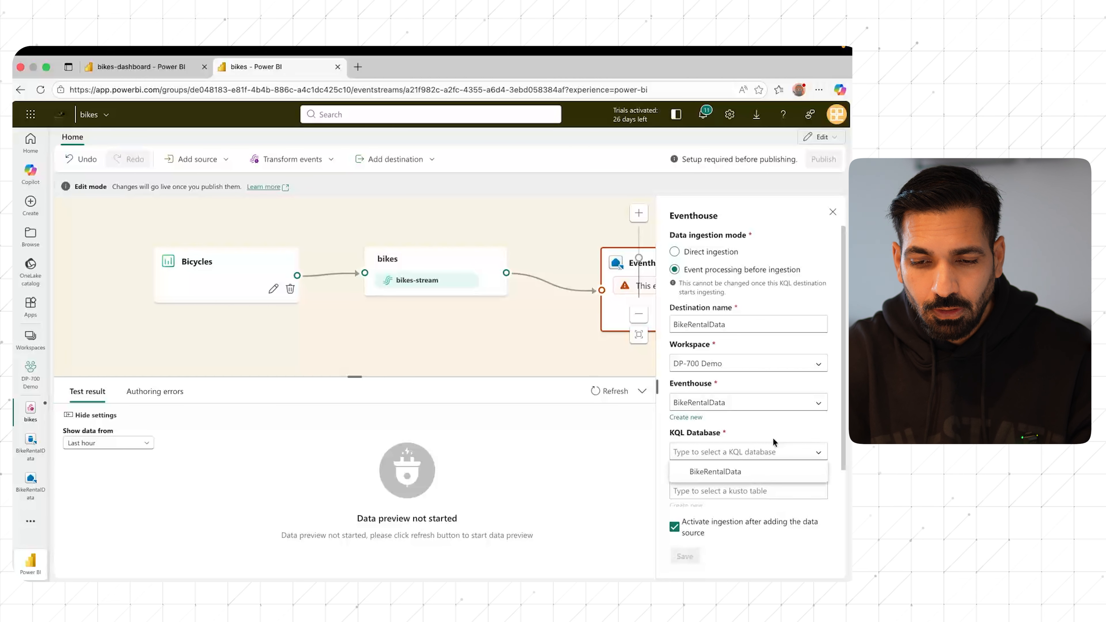
pyautogui.click(727, 472)
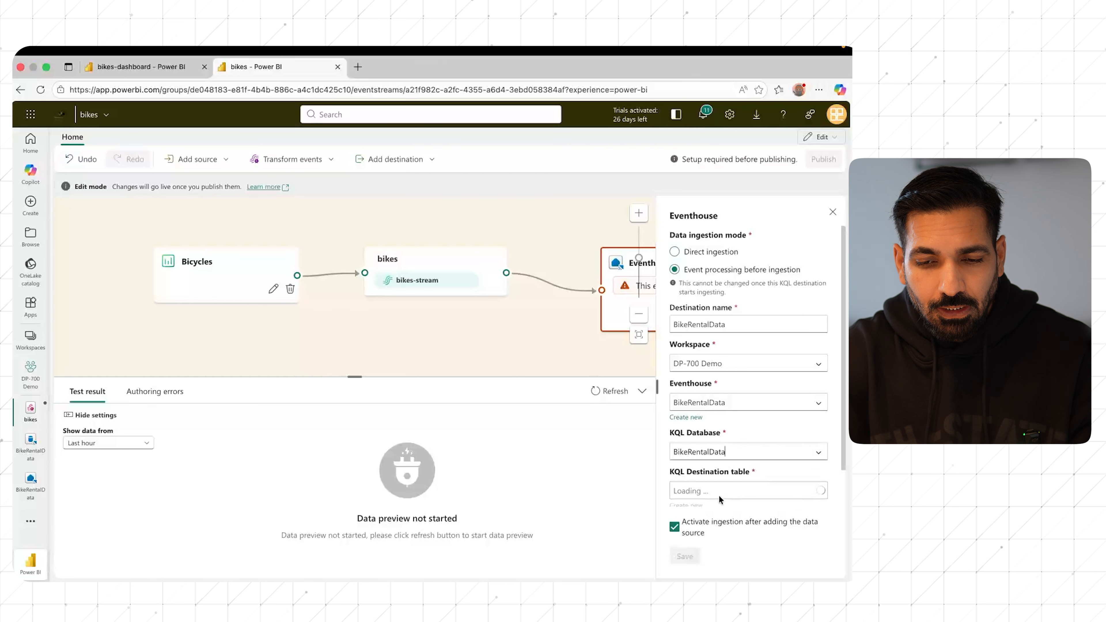
# - Create a new KQL destination table named bikes for the Eventhouse destination and publish the eventstream
pyautogui.scroll(-1, 762, 425)
pyautogui.click(692, 464)
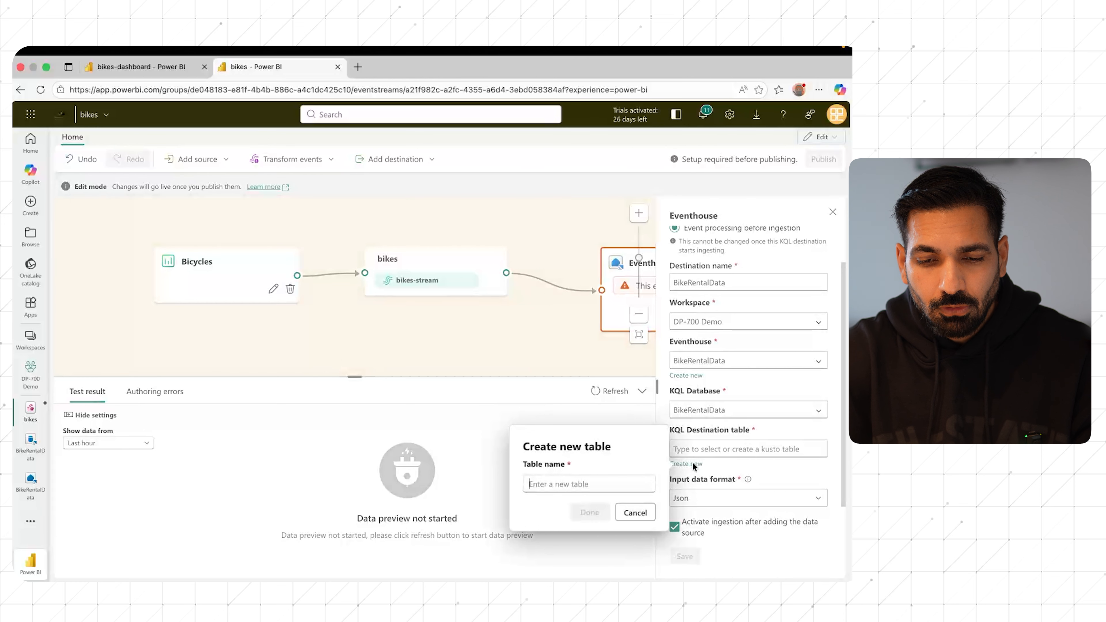
pyautogui.write('bikes')
pyautogui.click(574, 515)
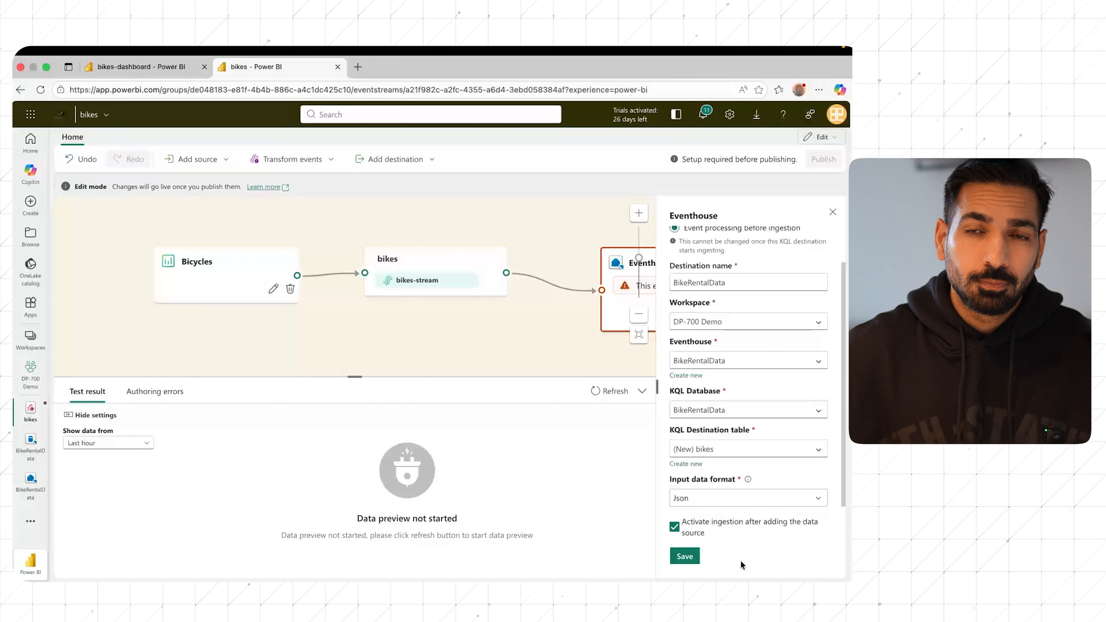
pyautogui.click(689, 560)
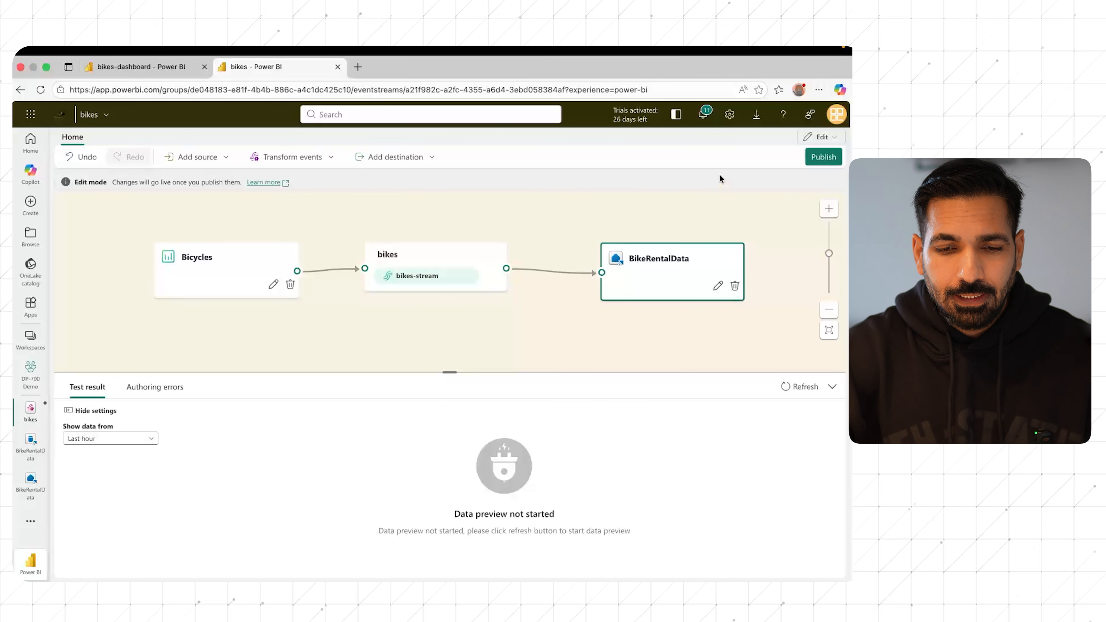
pyautogui.click(821, 158)
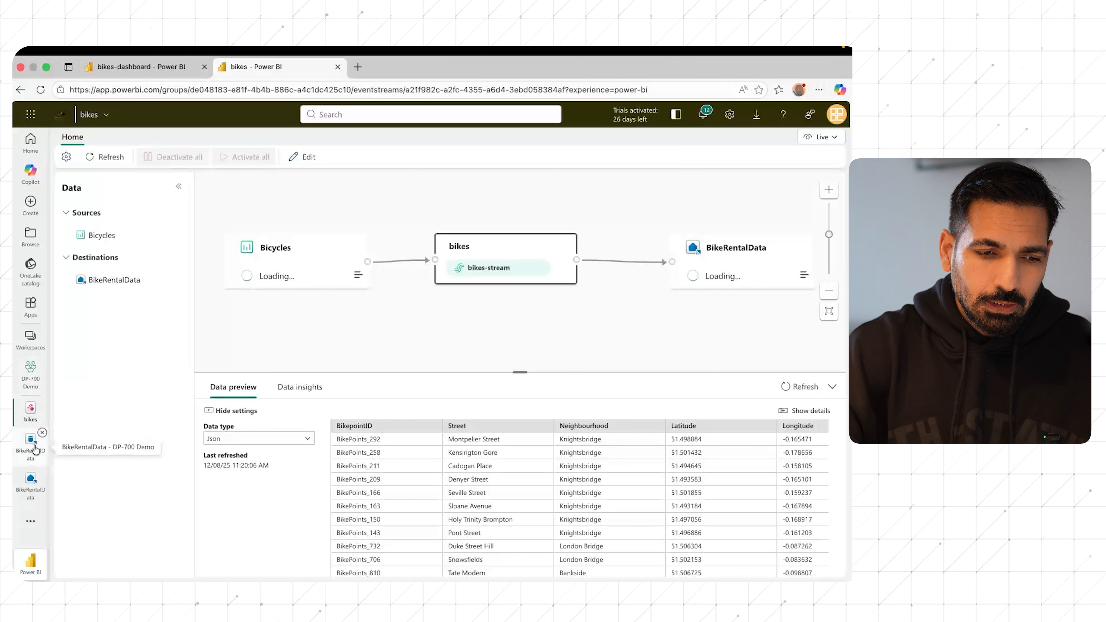
# - Create a Real-Time Dashboard named MyRealTimeBikeMonitoring from the BikeRentalData KQL database
pyautogui.click(35, 449)
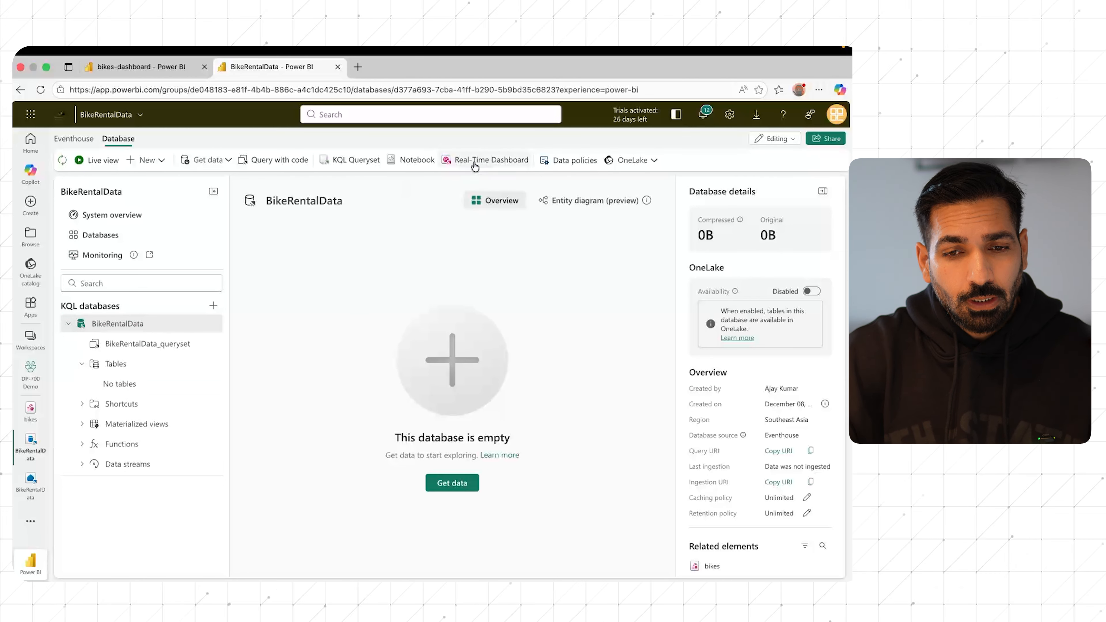
pyautogui.click(499, 165)
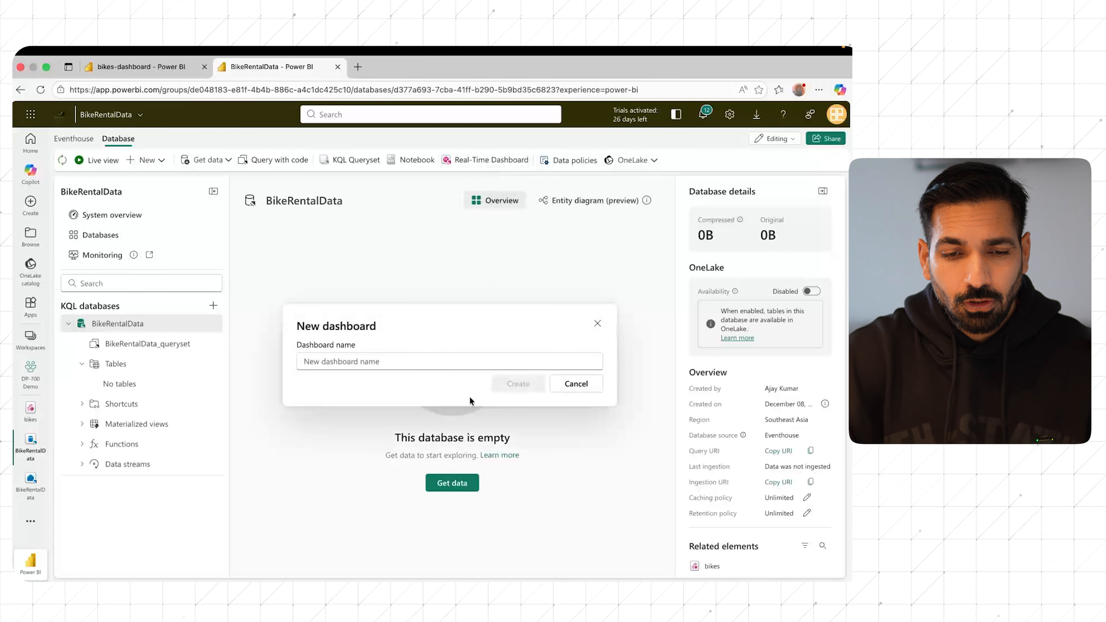
pyautogui.click(447, 362)
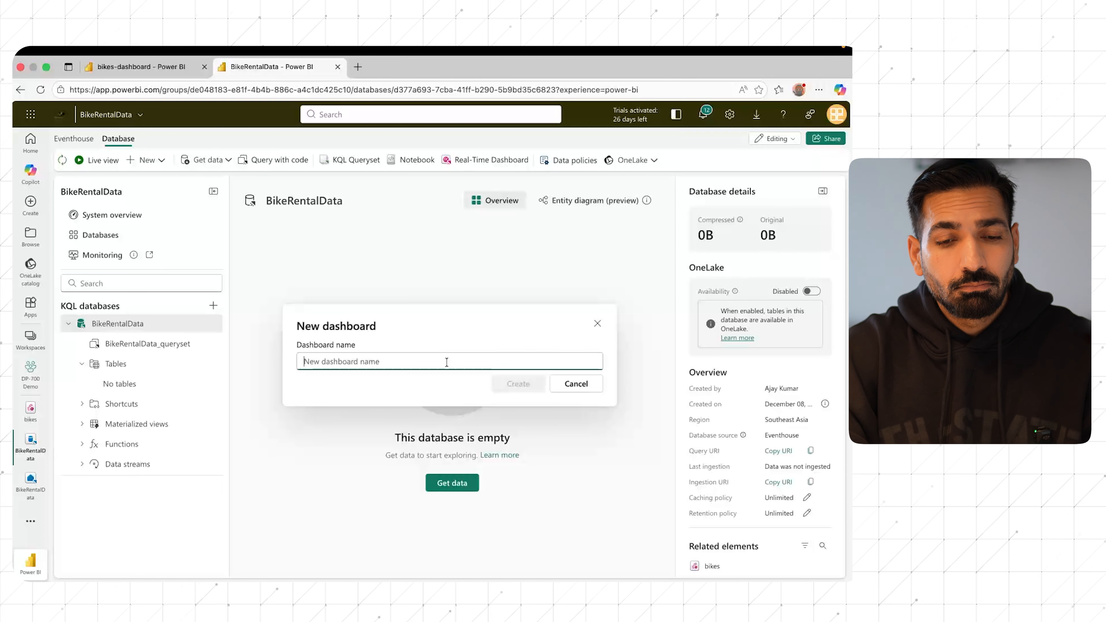
pyautogui.write('B')
pyautogui.press('BackSpace')
pyautogui.write('MyRealT')
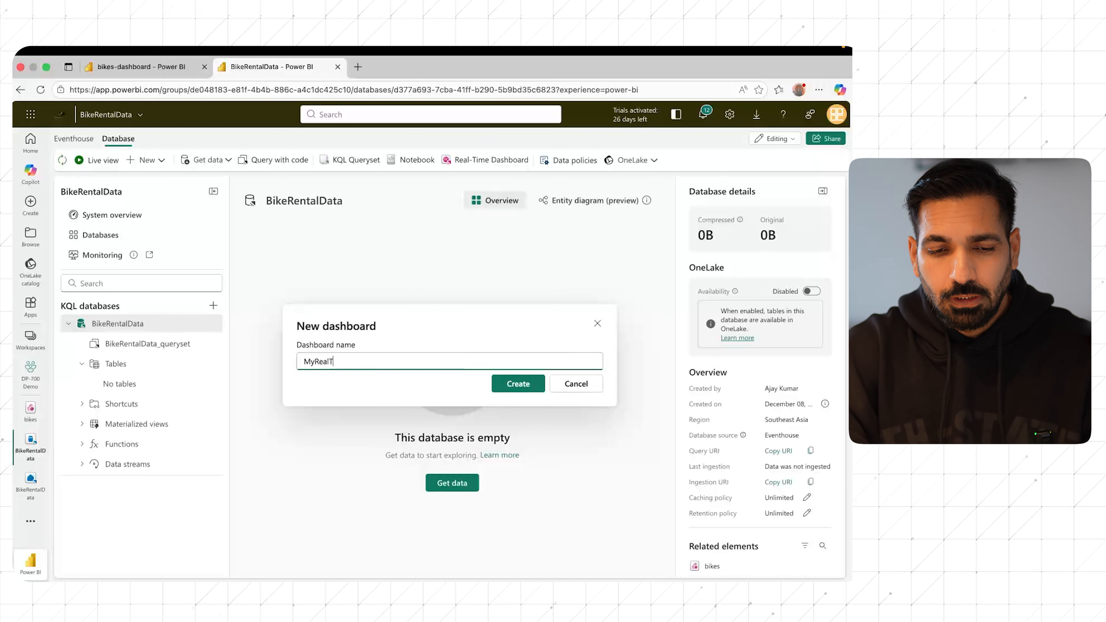
pyautogui.write('imeBike')
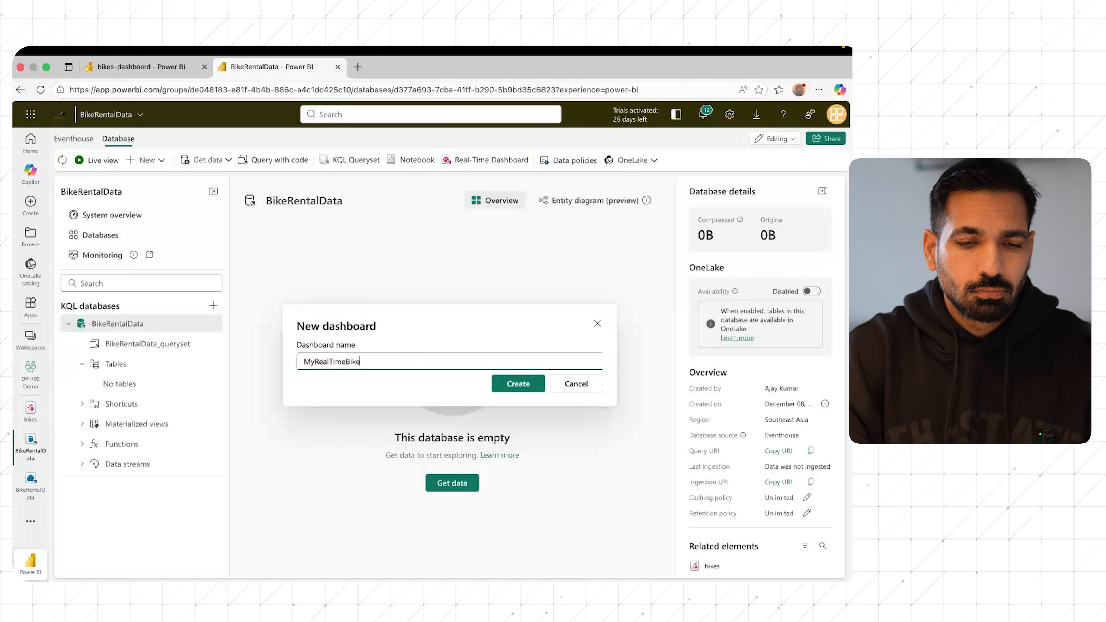
pyautogui.press('BackSpace')
pyautogui.write('Monitoring')
pyautogui.click(520, 383)
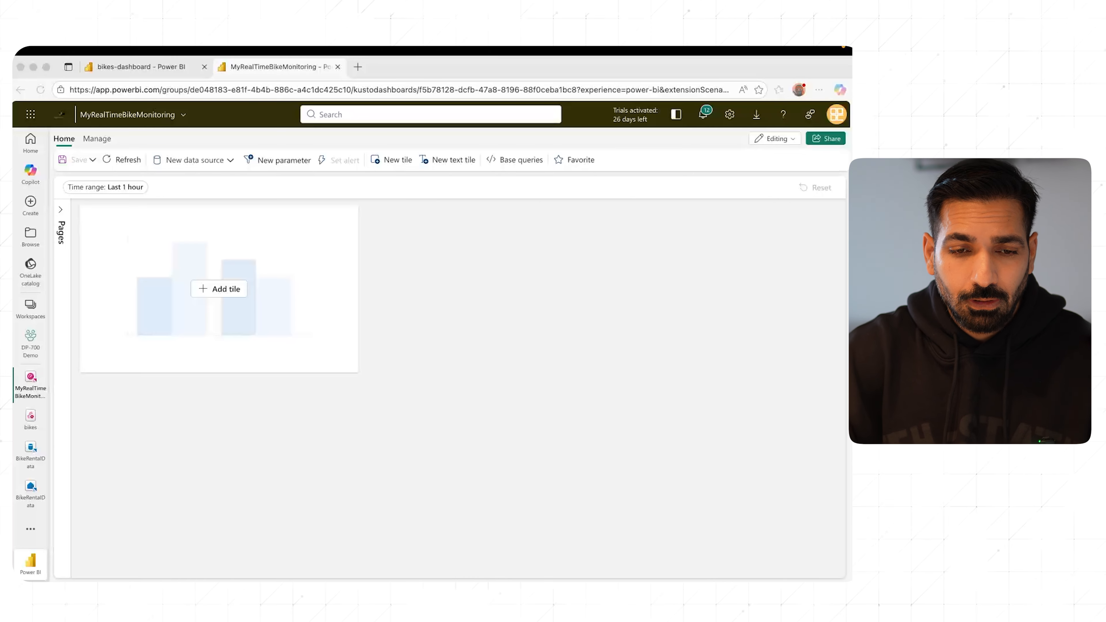
# - Add a tile and run a KQL query on bikes for each Neighbourhood's latest observation, No_Bikes and No_Empty_Docks within 30 minutes, ordered by Neighbourhood ascending
pyautogui.click(239, 289)
pyautogui.click(217, 296)
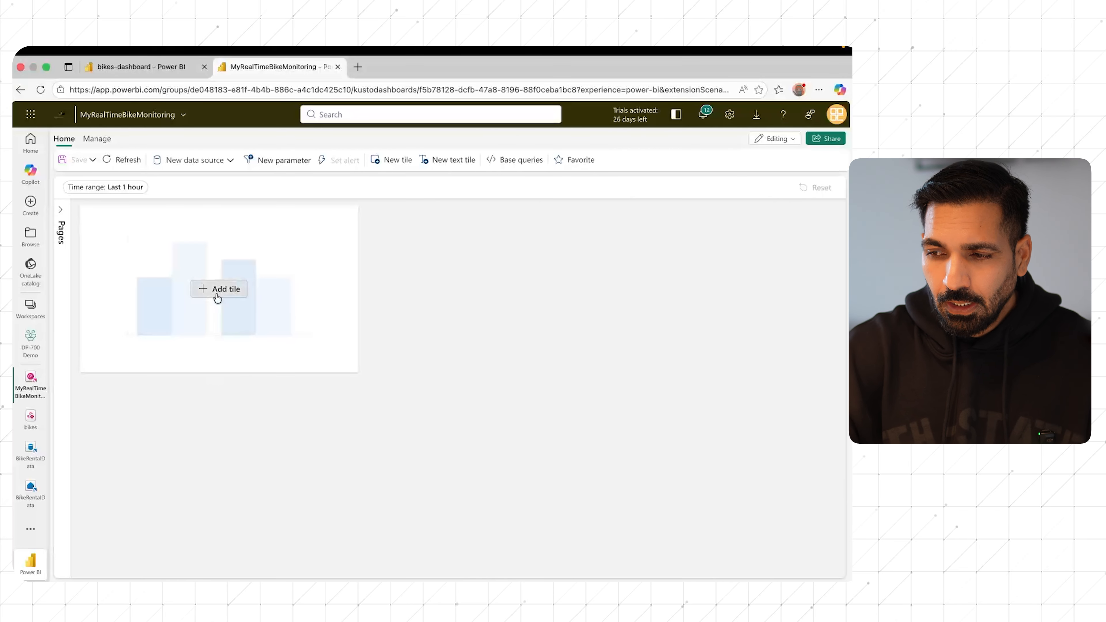
pyautogui.click(301, 244)
pyautogui.write('bikes     | where ingestion_time() between (ago(30min) .. now())     | summarize latest_observation = arg_max(ingestion_time(), *) by Neighbourhood     | project Neighbourhood, latest_observation, No_Bikes, No_Empty_Docks     | order by Neighbourhood asc')
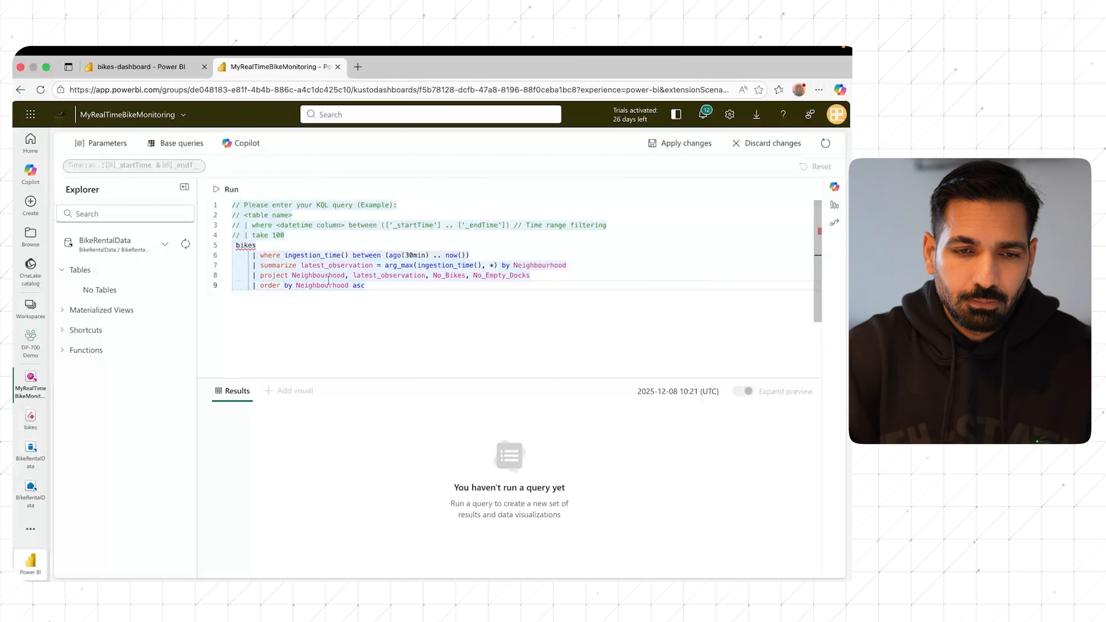
pyautogui.click(220, 189)
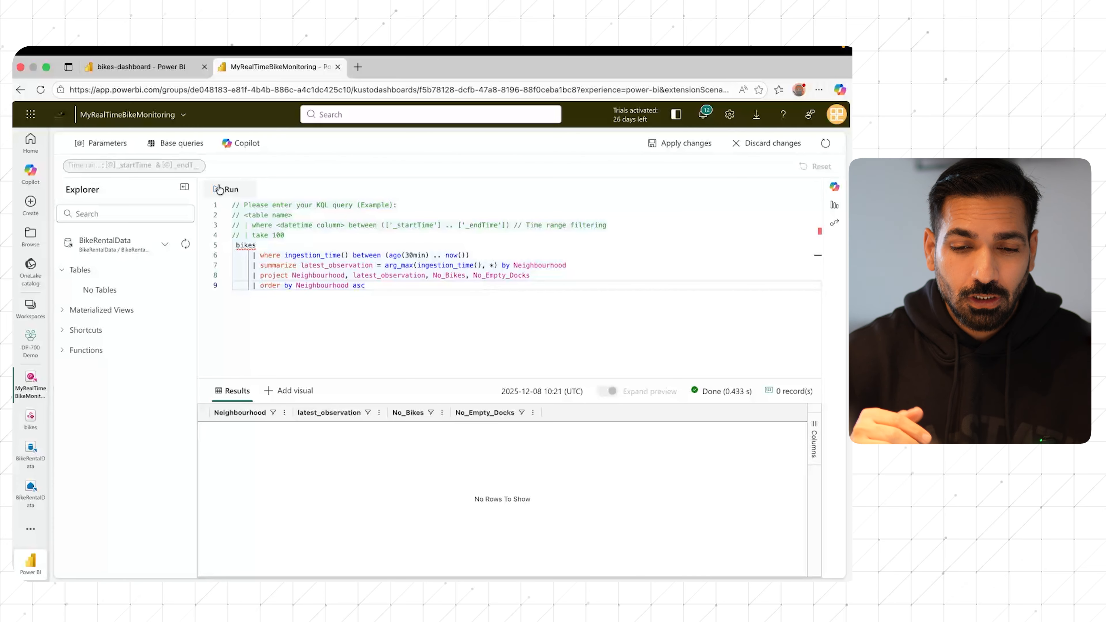
# - Run the tile's bikes query again and apply the changes to the dashboard
pyautogui.doubleClick(359, 285)
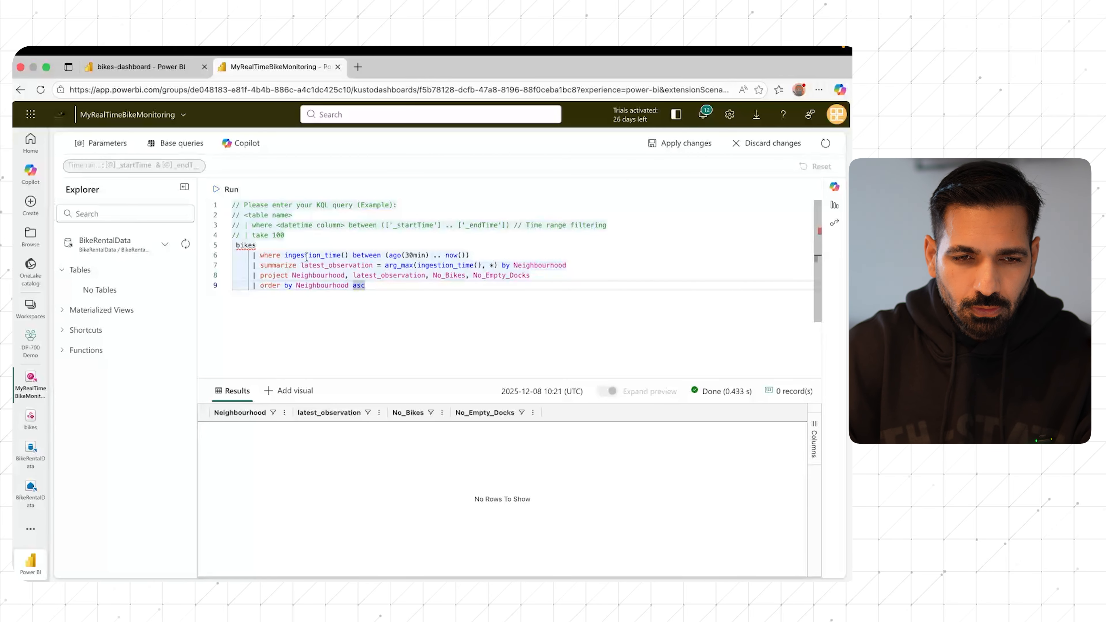
pyautogui.click(230, 191)
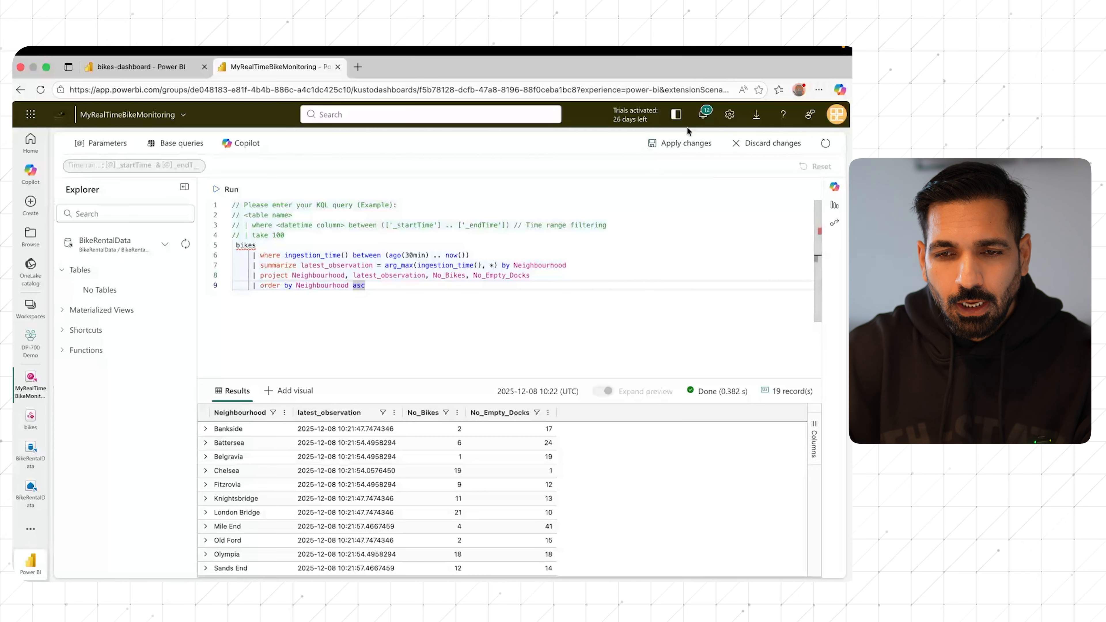
pyautogui.click(672, 142)
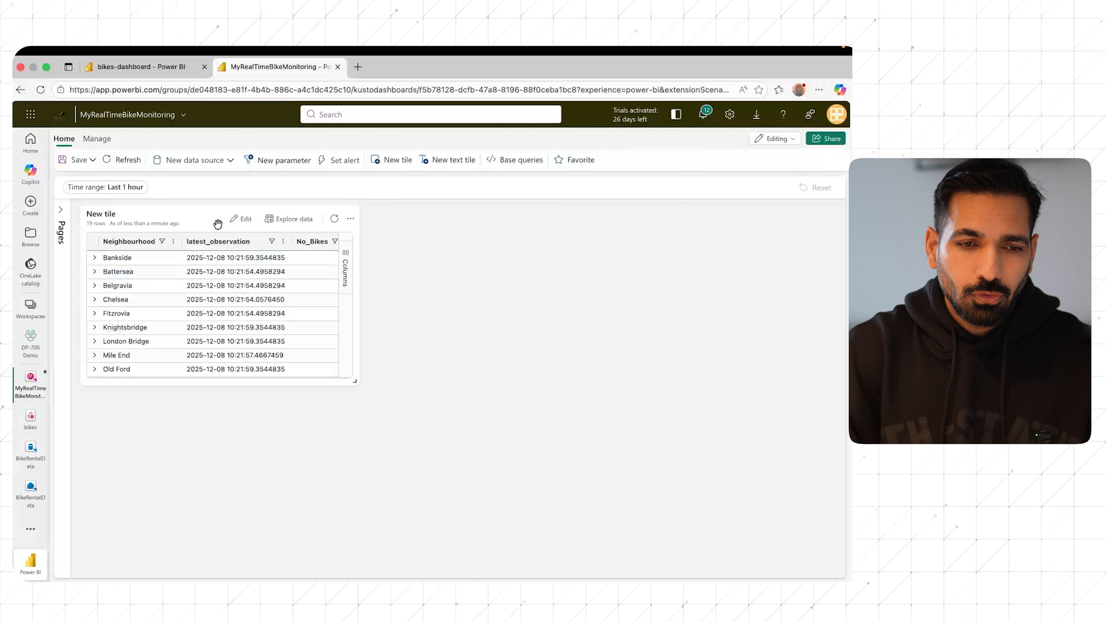
# - Open the new dashboard tile for editing and name it Bike Locations
pyautogui.moveTo(260, 251)
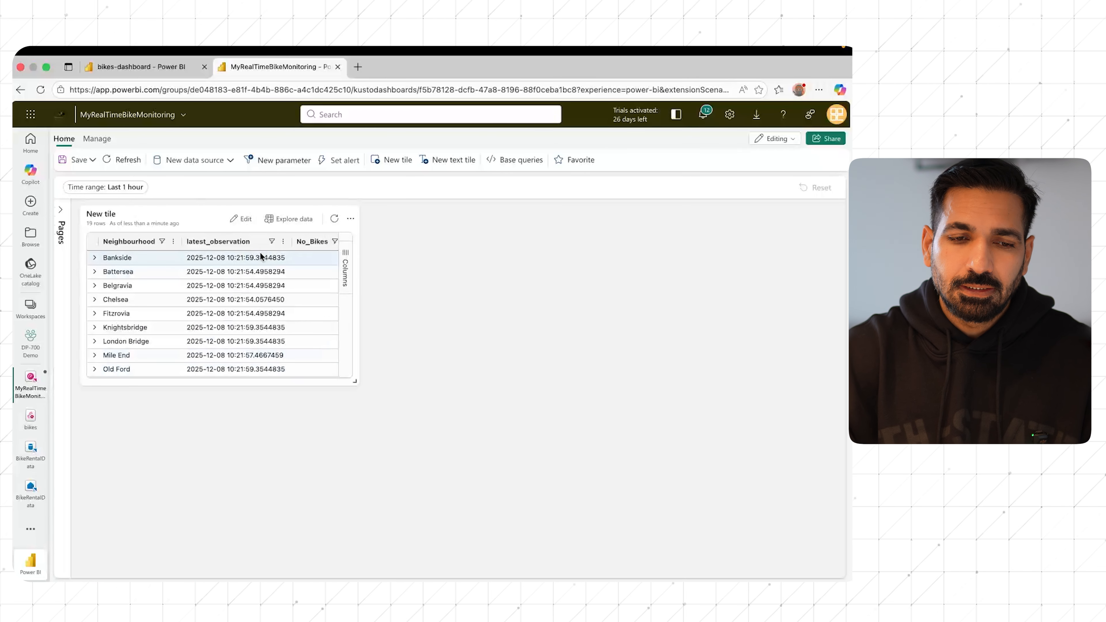
pyautogui.click(245, 222)
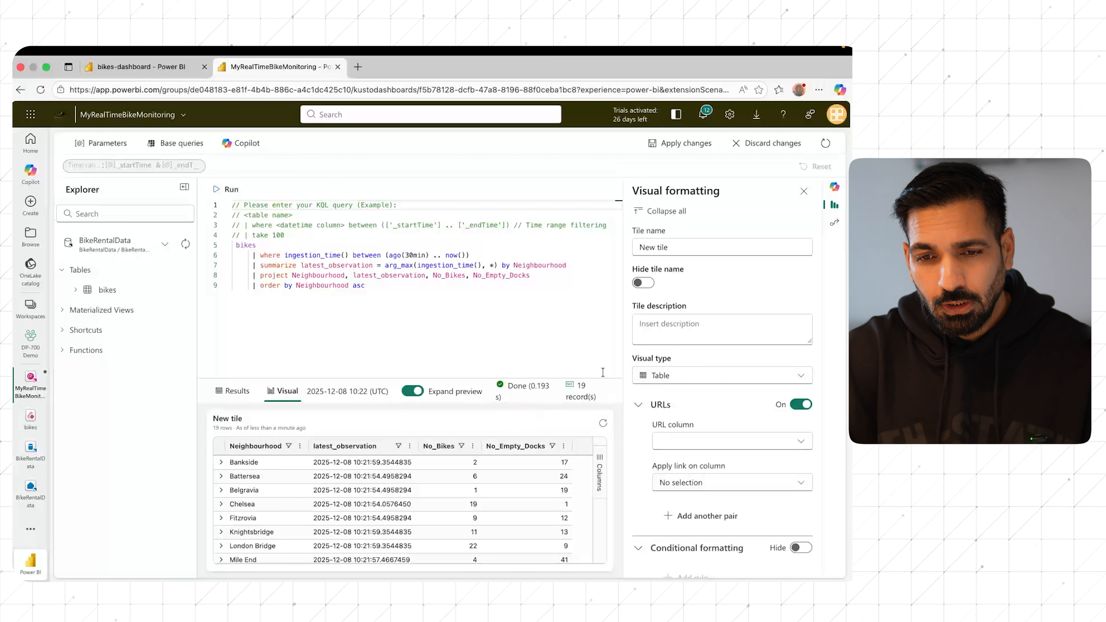
pyautogui.tripleClick(699, 246)
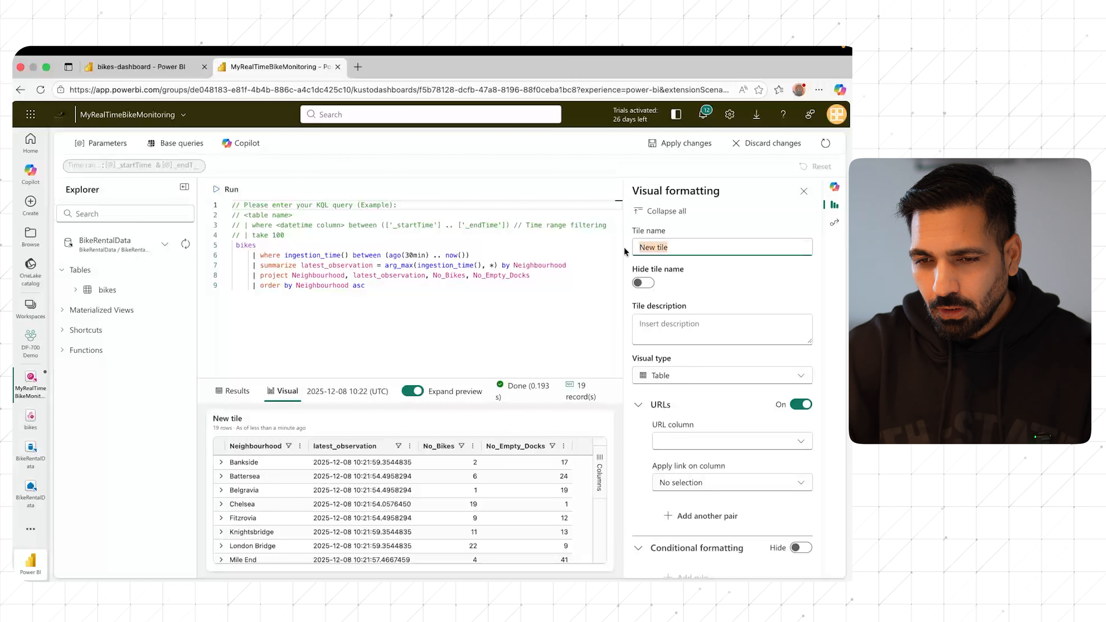
pyautogui.write('Bike Locations')
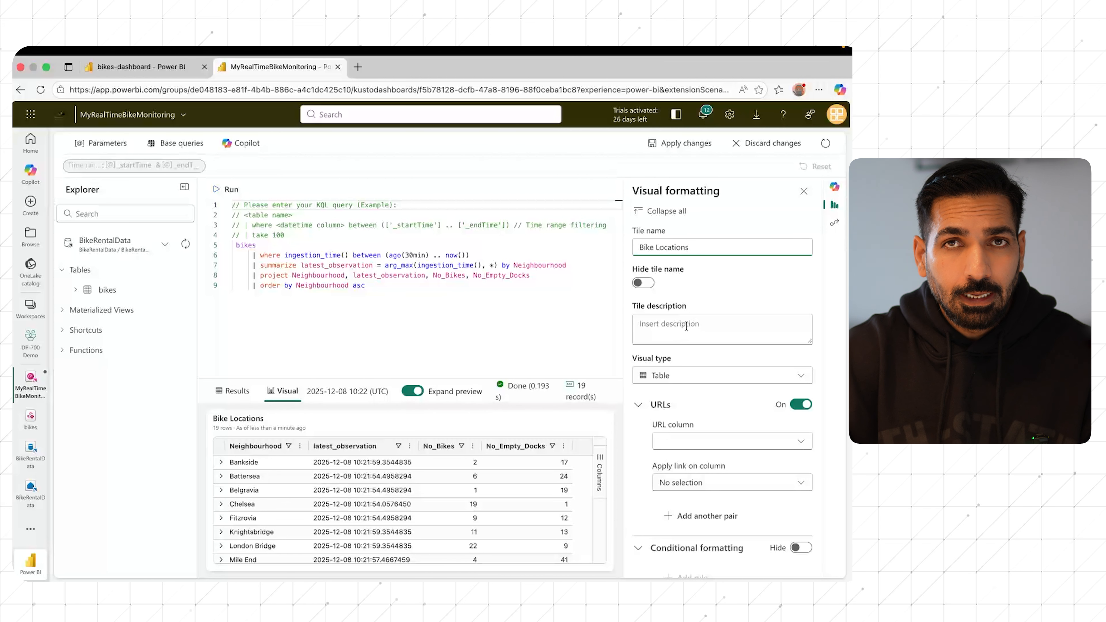
# - Set the Bike Locations tile's visual type to Bar chart with the Stacked bar chart format
pyautogui.scroll(-1, 701, 374)
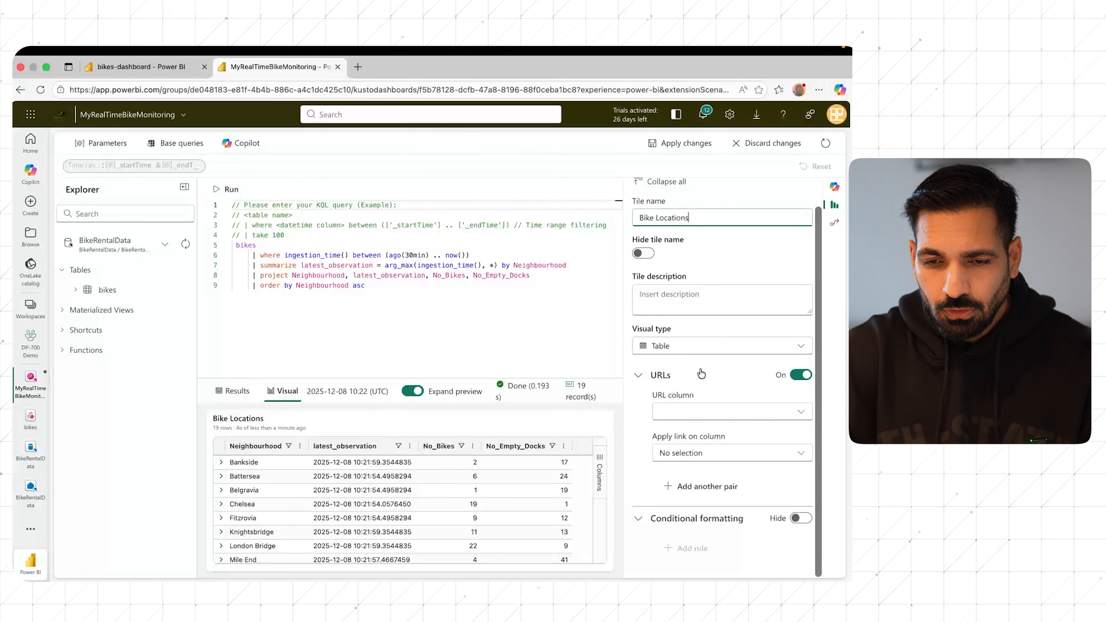
pyautogui.click(696, 413)
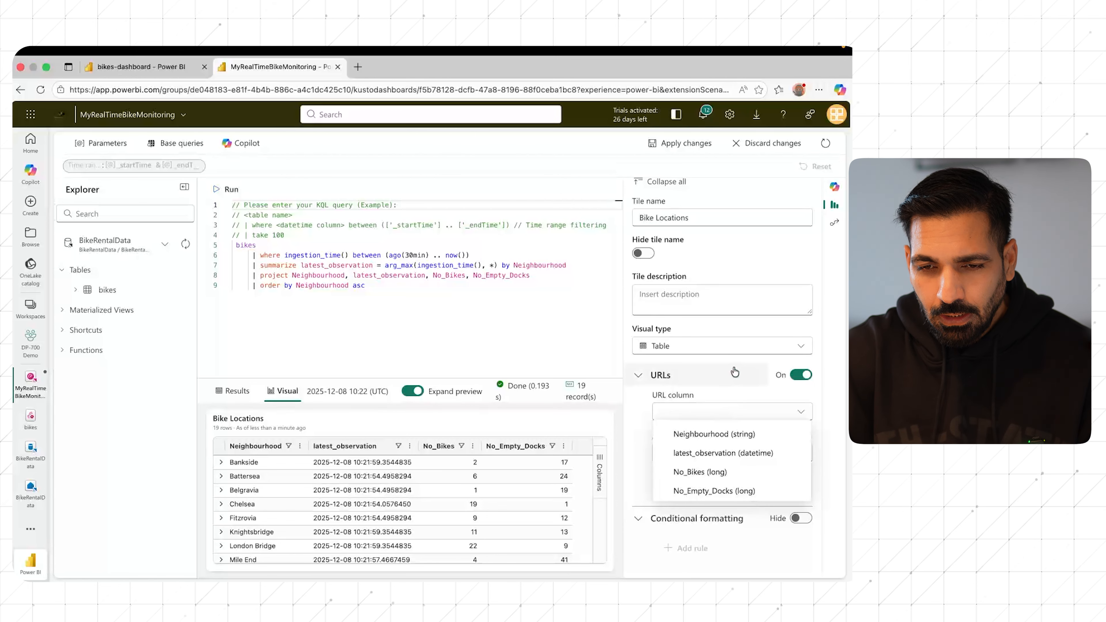
pyautogui.click(680, 346)
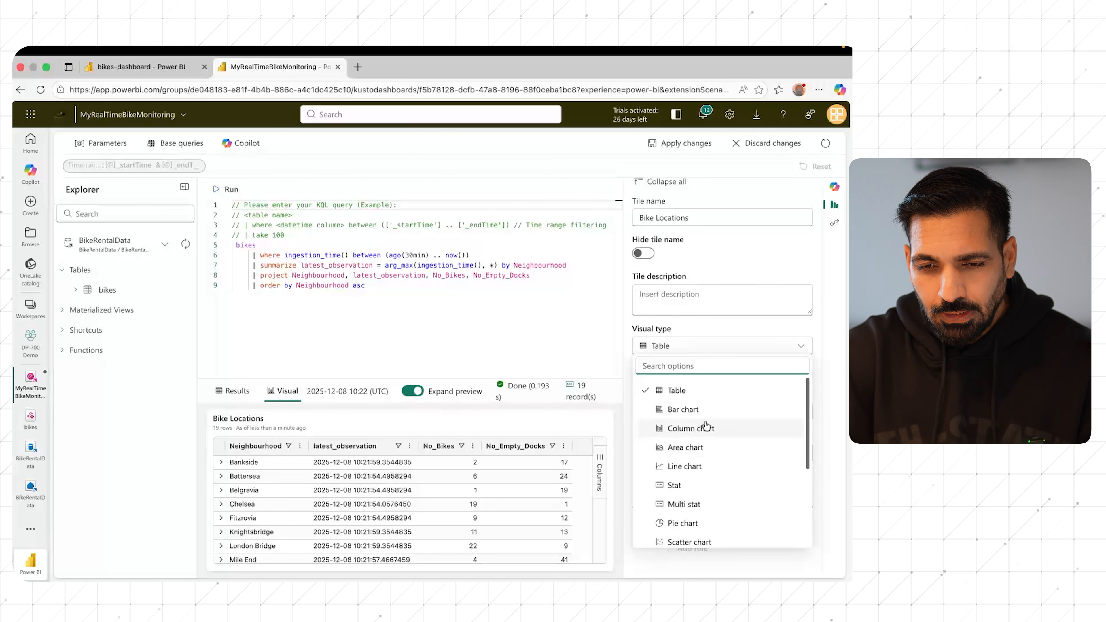
pyautogui.click(714, 410)
pyautogui.scroll(-5, 723, 410)
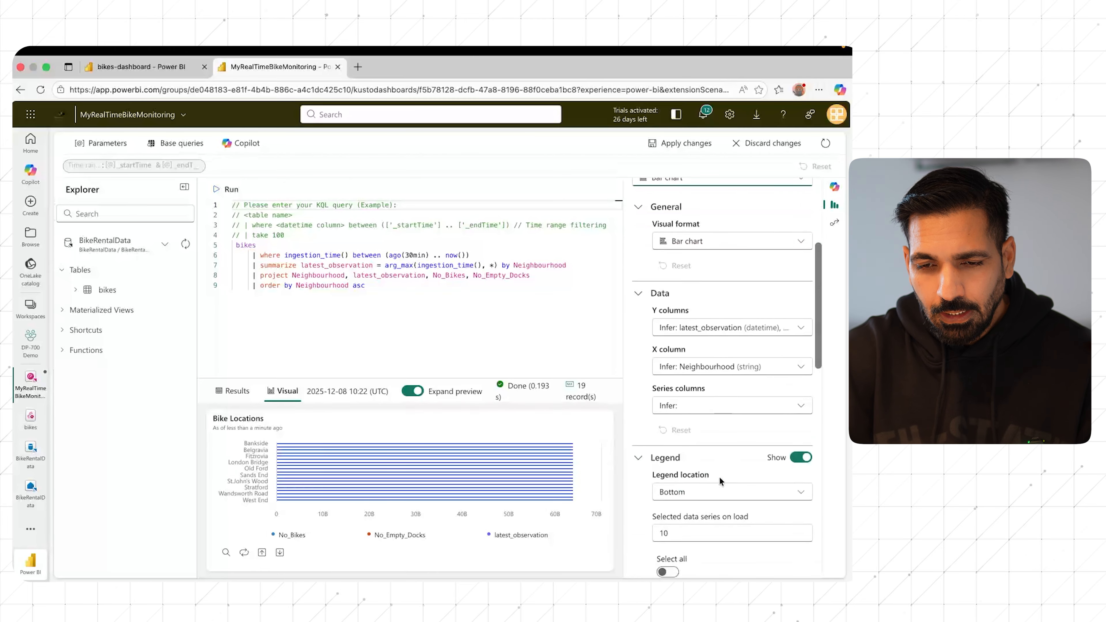
pyautogui.scroll(1, 736, 282)
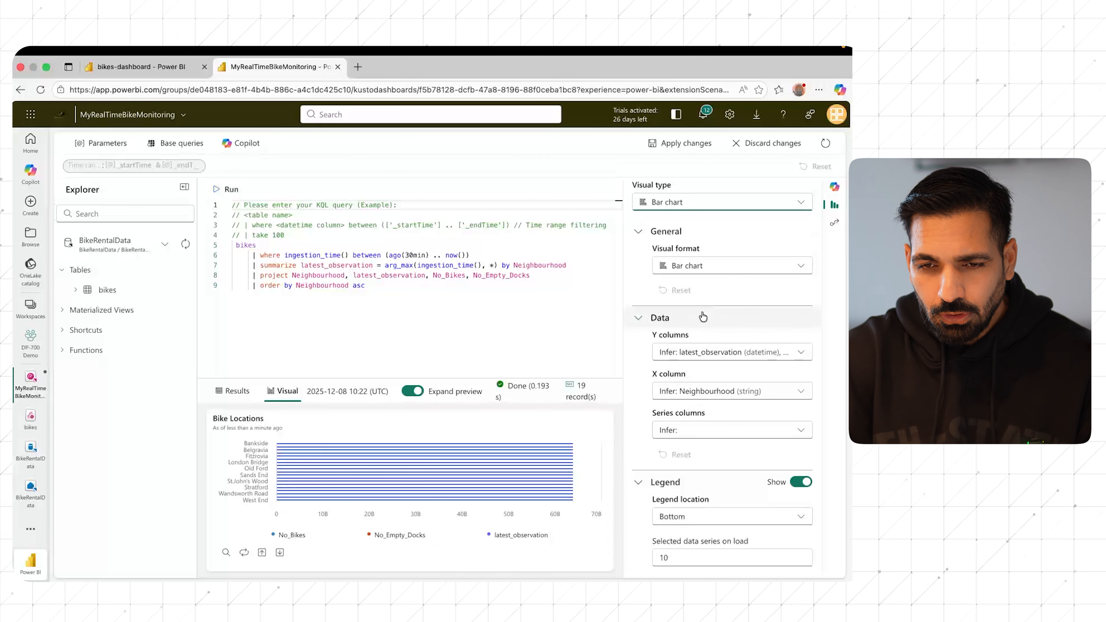
pyautogui.click(744, 266)
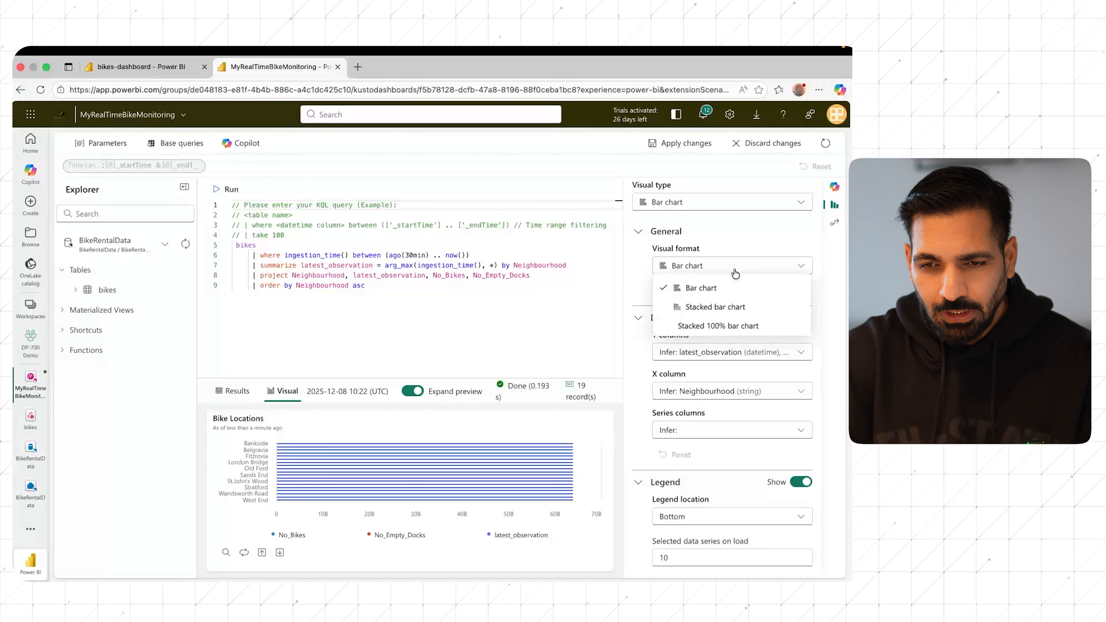
pyautogui.click(714, 308)
# - Choose No_Bikes and No_Empty_Docks as the chart's Y columns
pyautogui.click(709, 353)
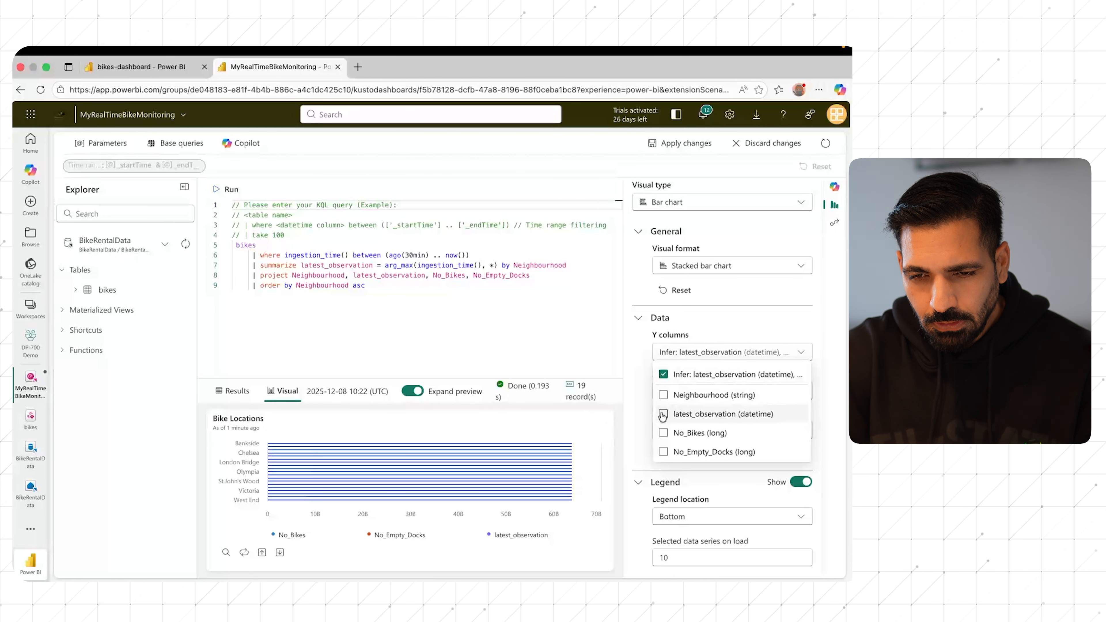
pyautogui.click(663, 434)
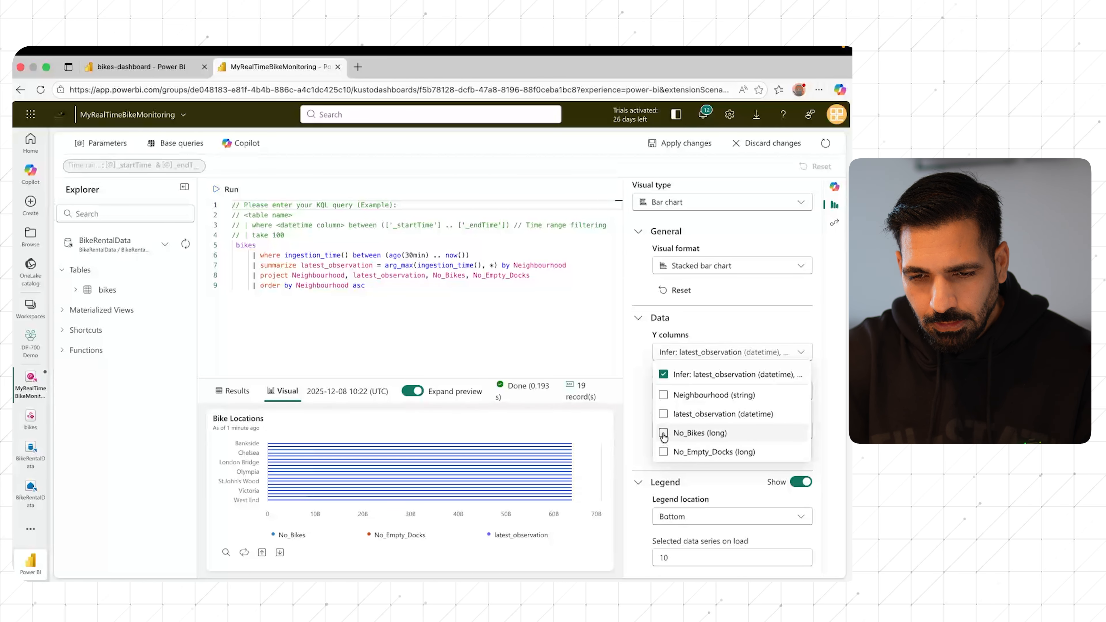
pyautogui.click(664, 453)
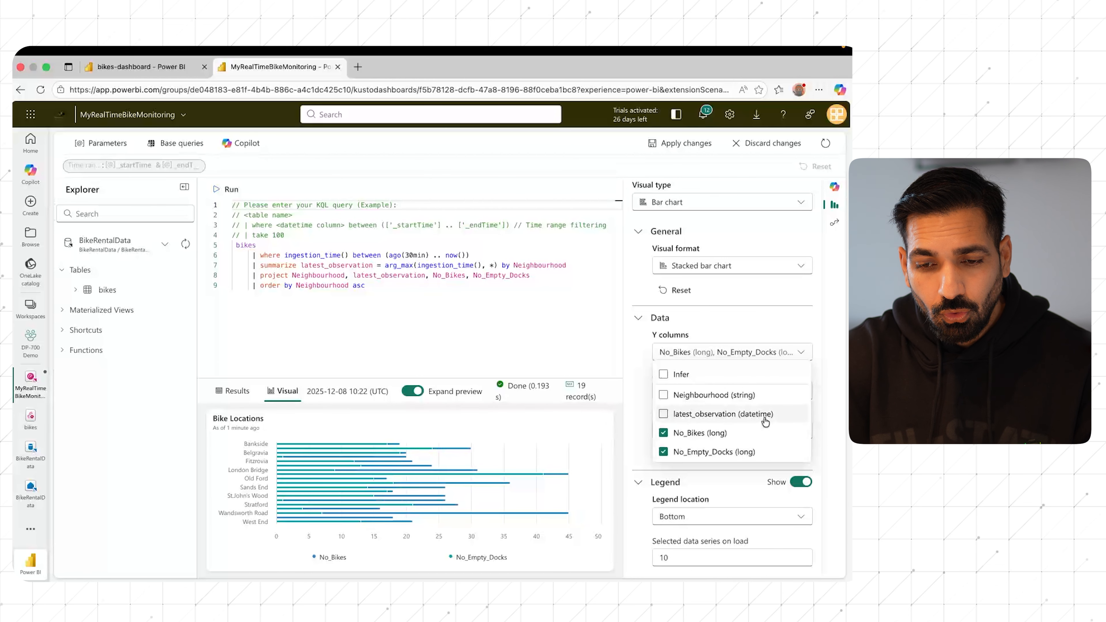
pyautogui.click(772, 320)
pyautogui.click(736, 318)
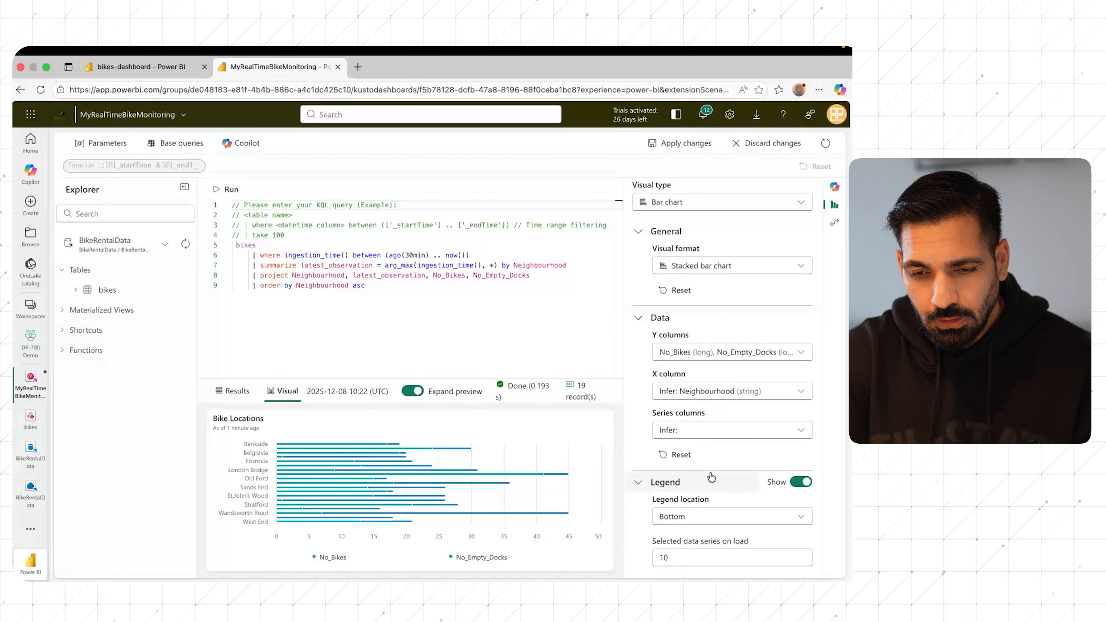
# - Try Neighbourhood as the chart's series column, clear it again, and check the X column options
pyautogui.click(712, 436)
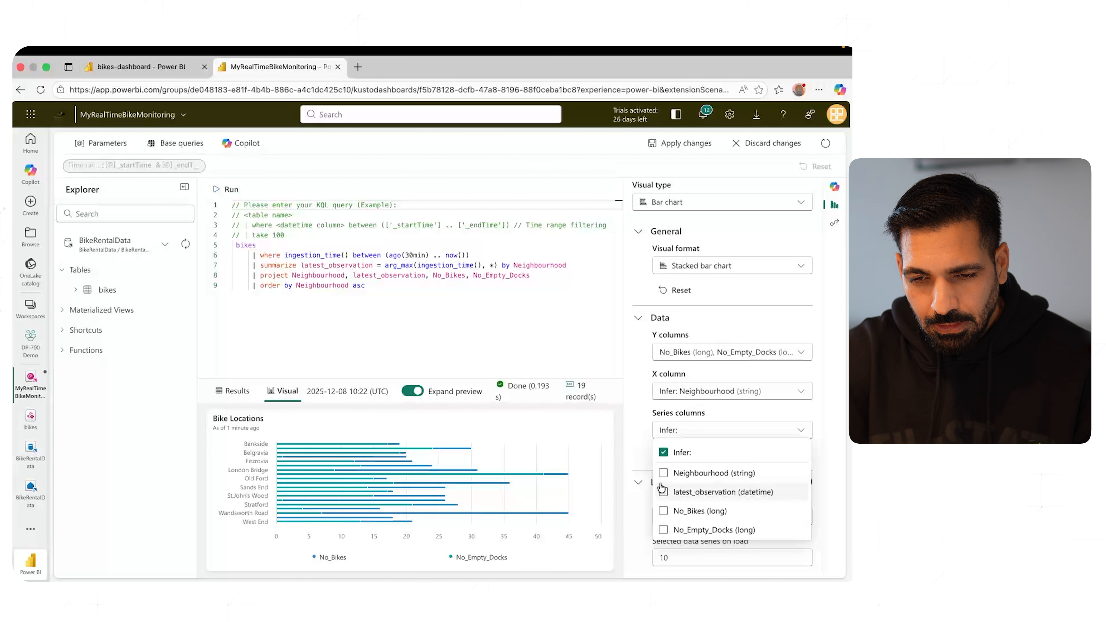
pyautogui.click(665, 473)
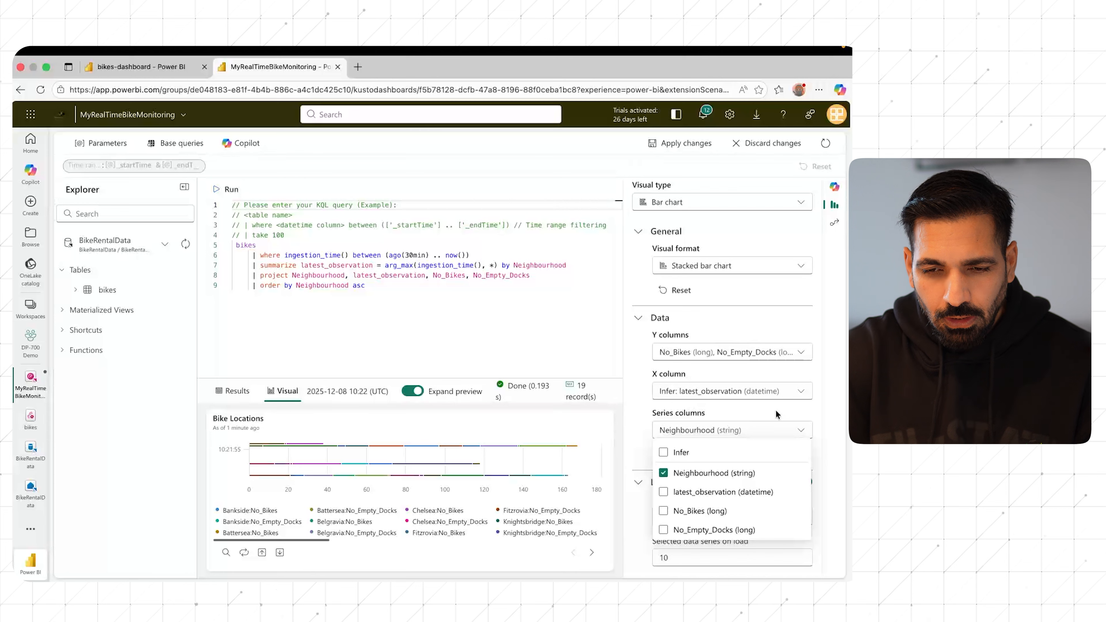
pyautogui.click(663, 474)
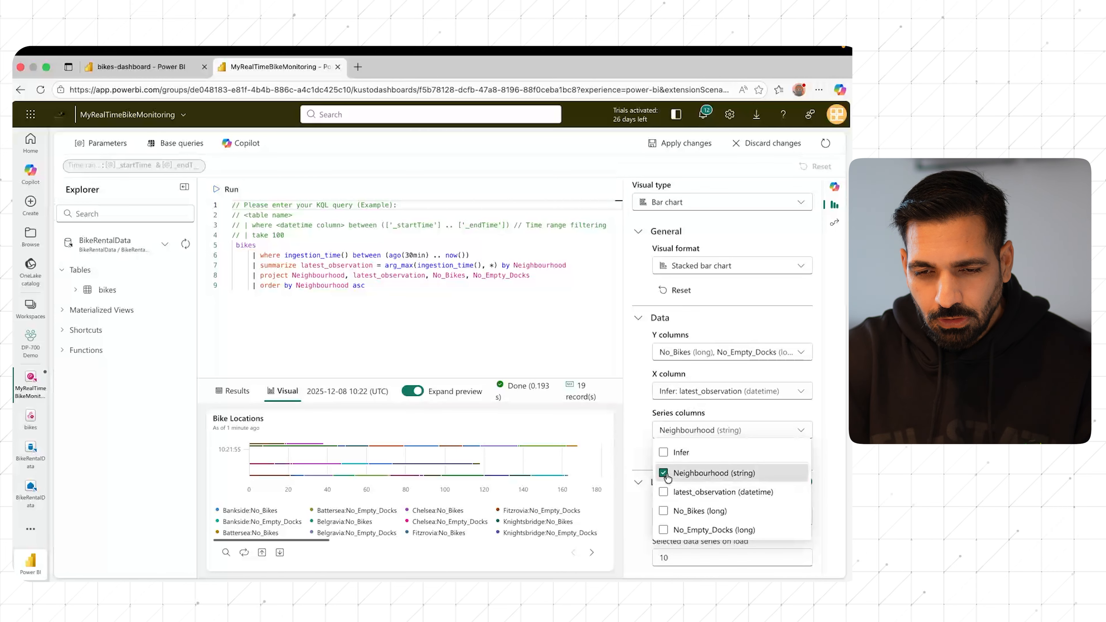
pyautogui.click(809, 411)
pyautogui.click(799, 392)
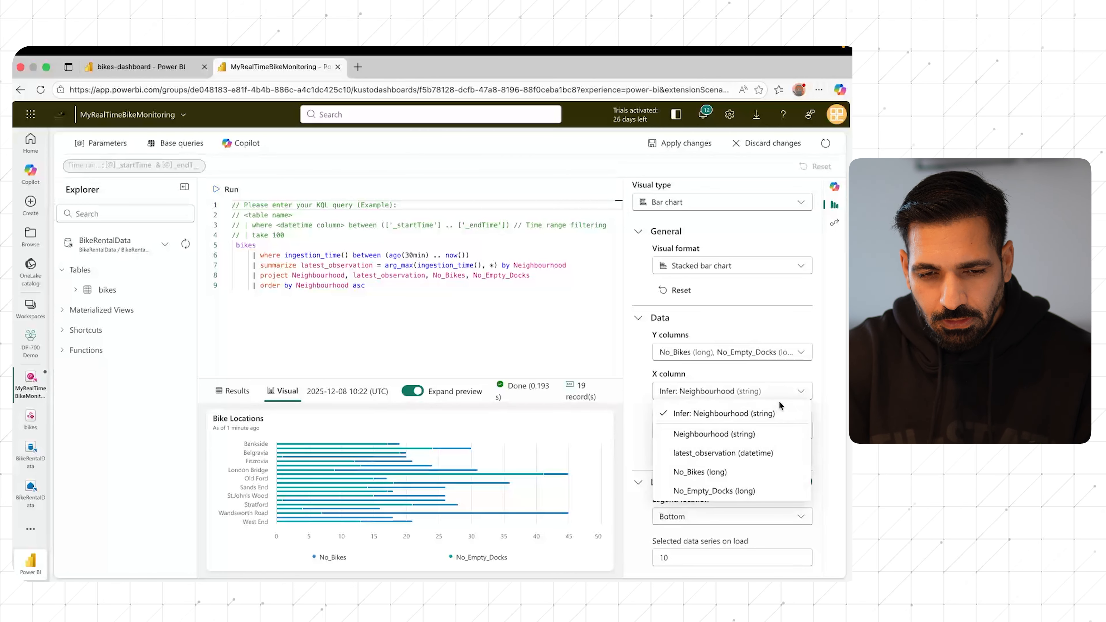
pyautogui.click(818, 379)
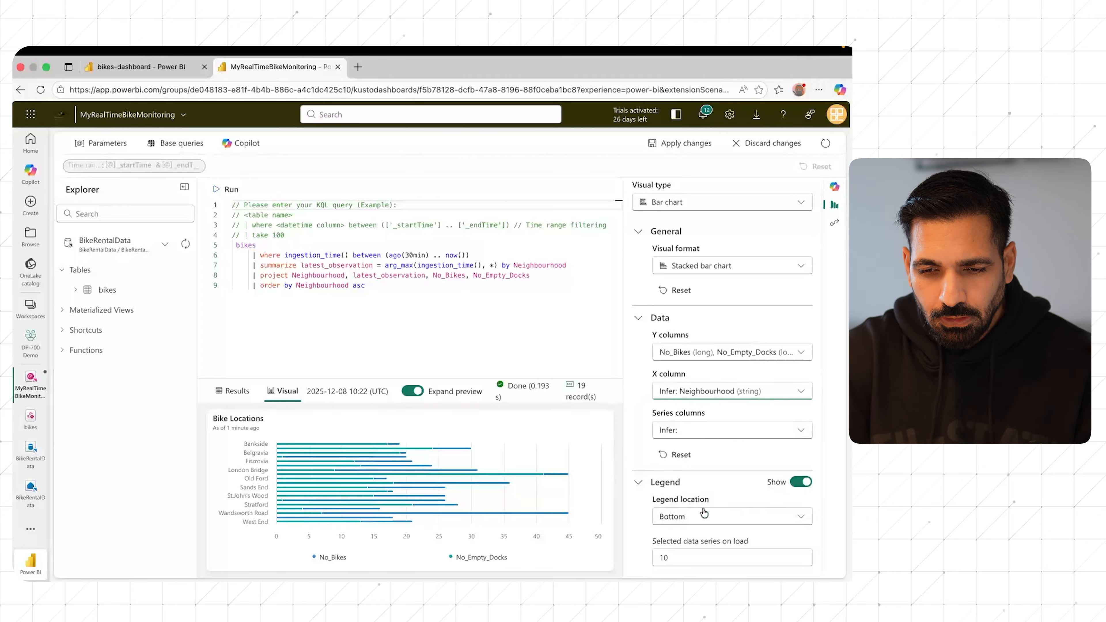
# - Apply the Bike Locations chart changes, keeping the legend at the bottom, and stretch the tile to about twice its height on the dashboard
pyautogui.click(726, 518)
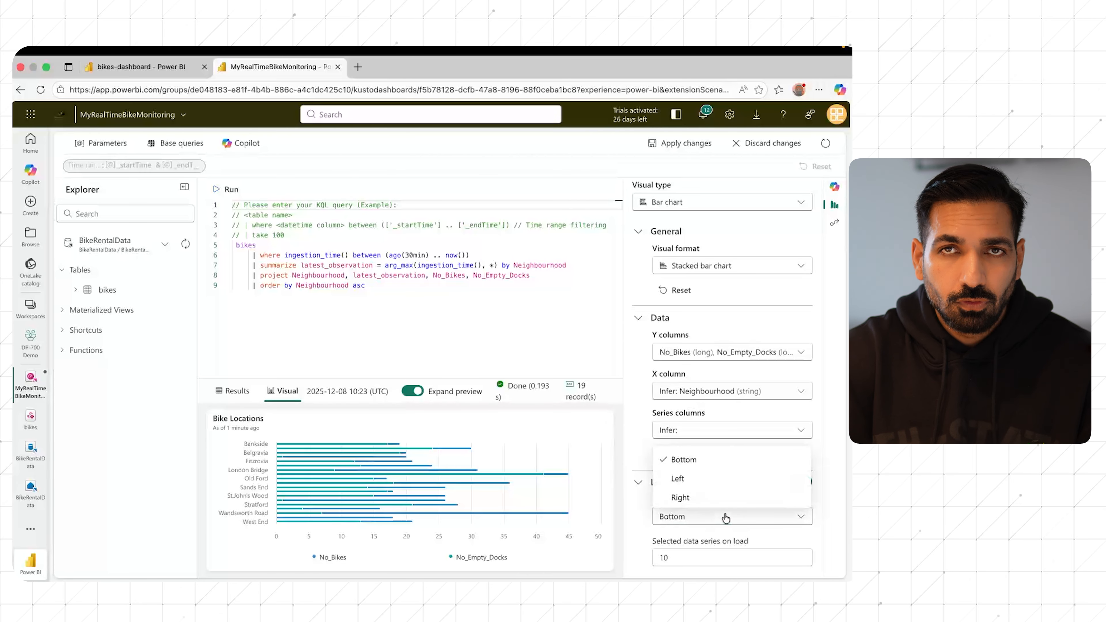
pyautogui.click(832, 409)
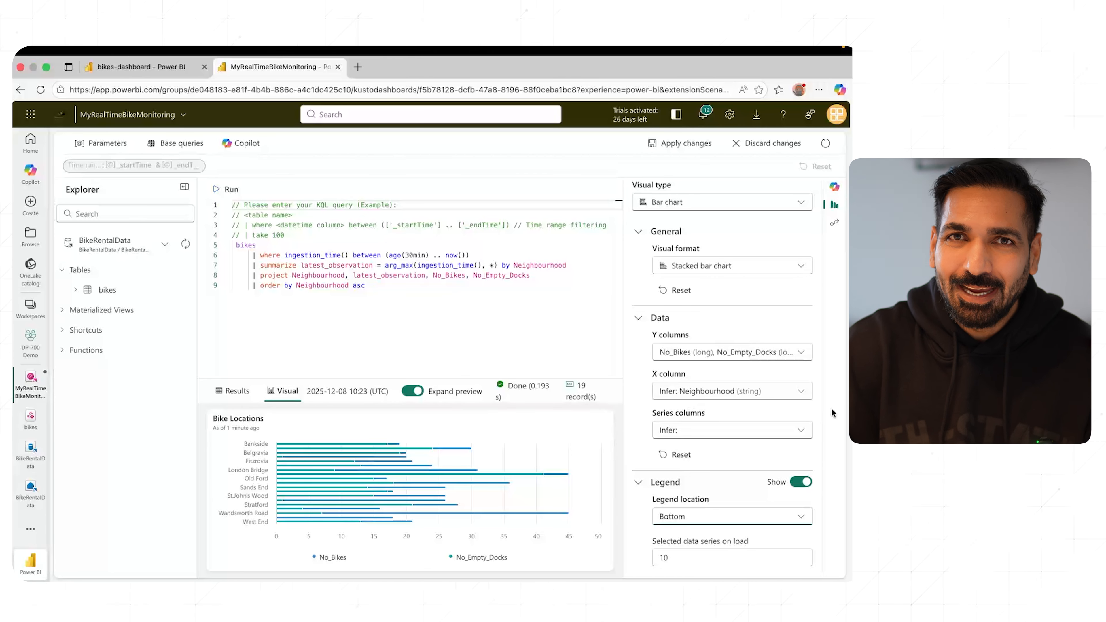
pyautogui.scroll(-7, 714, 425)
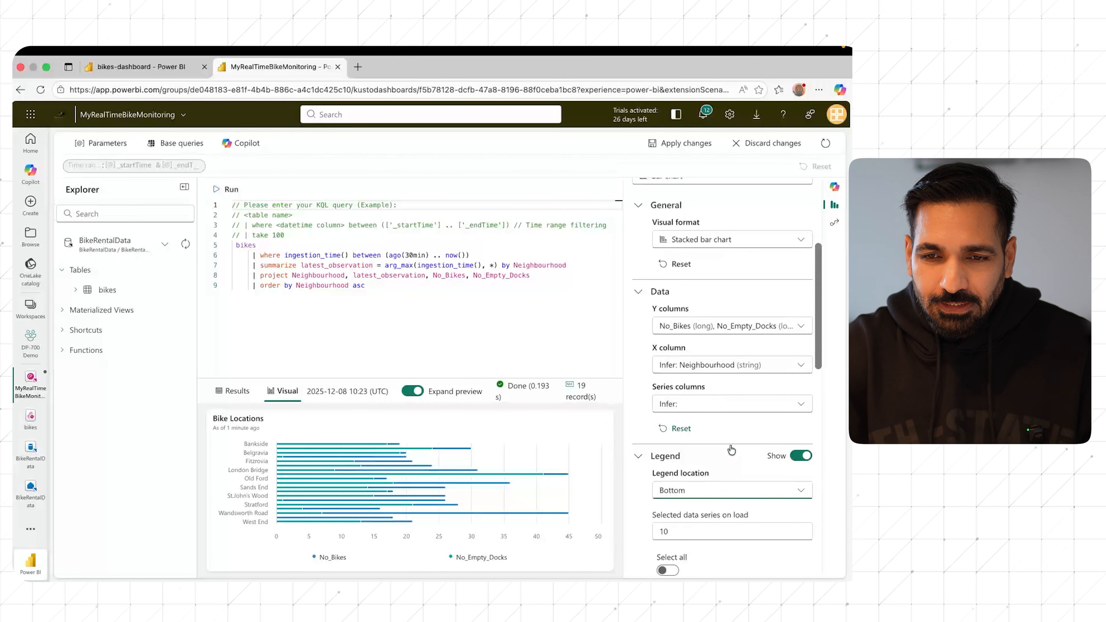
pyautogui.click(685, 144)
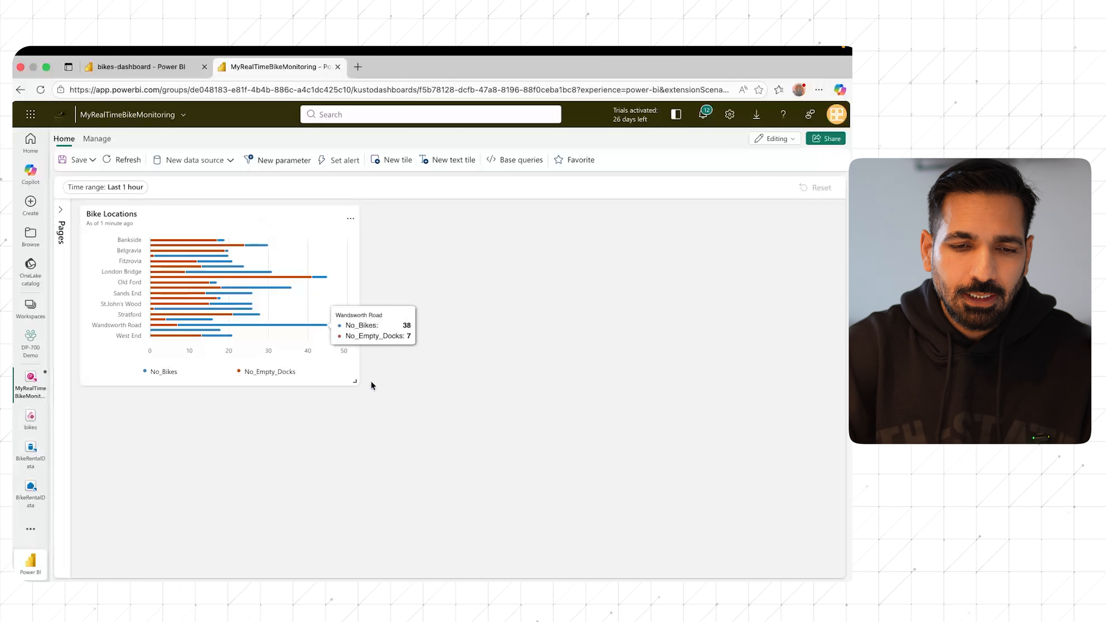
pyautogui.moveTo(355, 382); pyautogui.dragTo(366, 578)
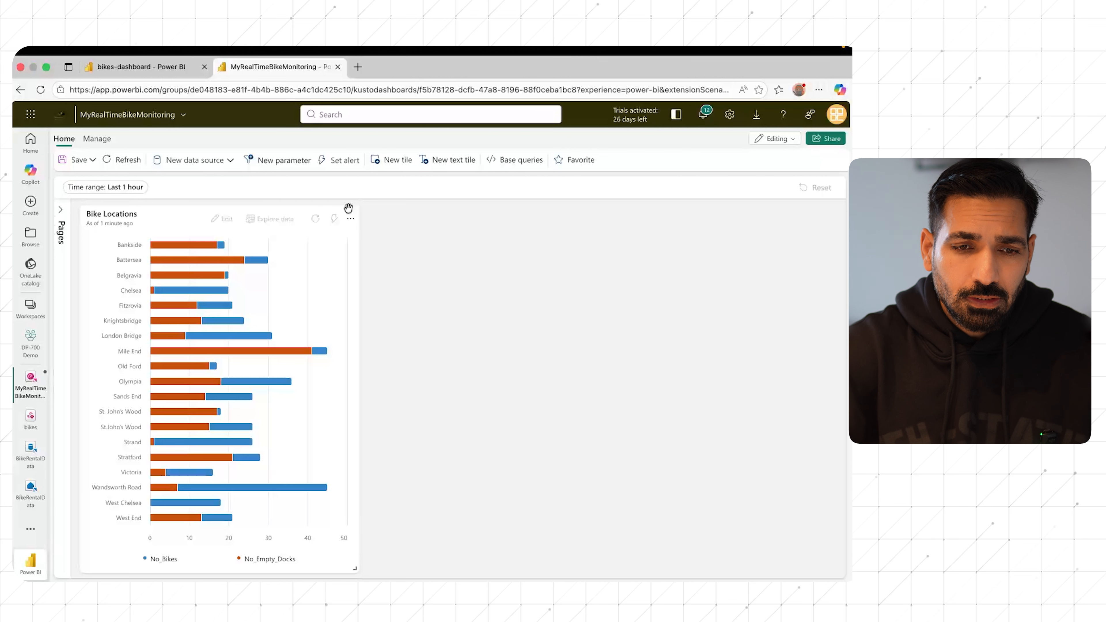
# - Add a tile querying each Neighbourhood's latest bikes record from the last 30 minutes, projecting latest_observation, Latitude, Longitude and No_Bikes, ordered by Neighbourhood ascending
pyautogui.click(392, 160)
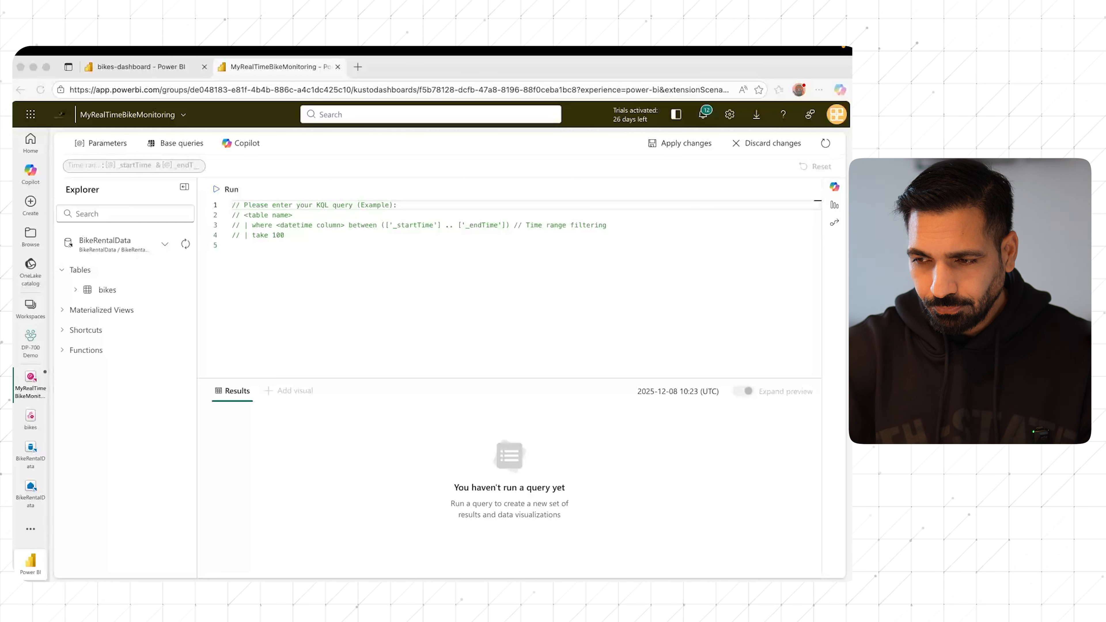
pyautogui.click(316, 275)
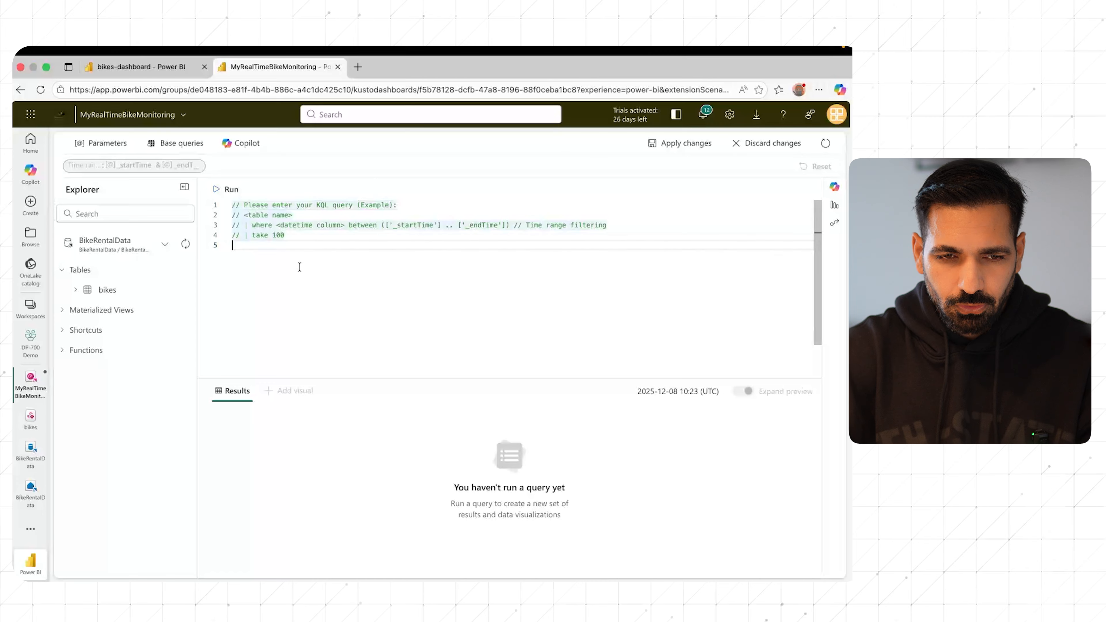
pyautogui.write('bikes     | where ingestion_time() between (ago(30min) .. now())     | summarize latest_observation = arg_max(ingestion_time(), *) by Neighbourhood     | project Neighbourhood, latest_observation, Latitude, Longitude, No_Bikes     | order by Neighbourhood asc')
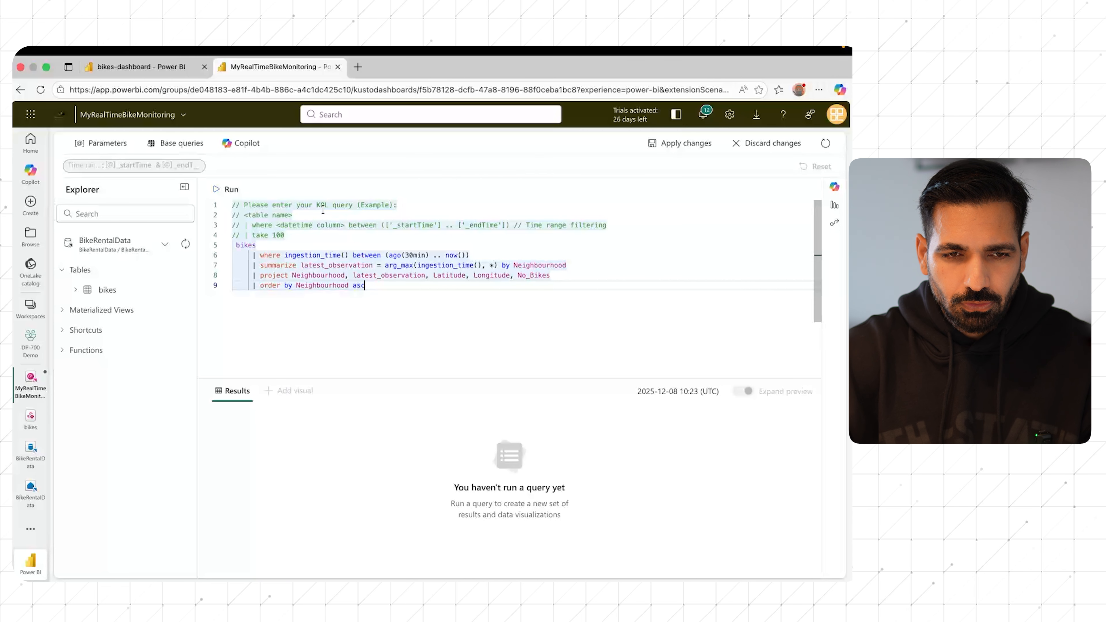
pyautogui.click(227, 189)
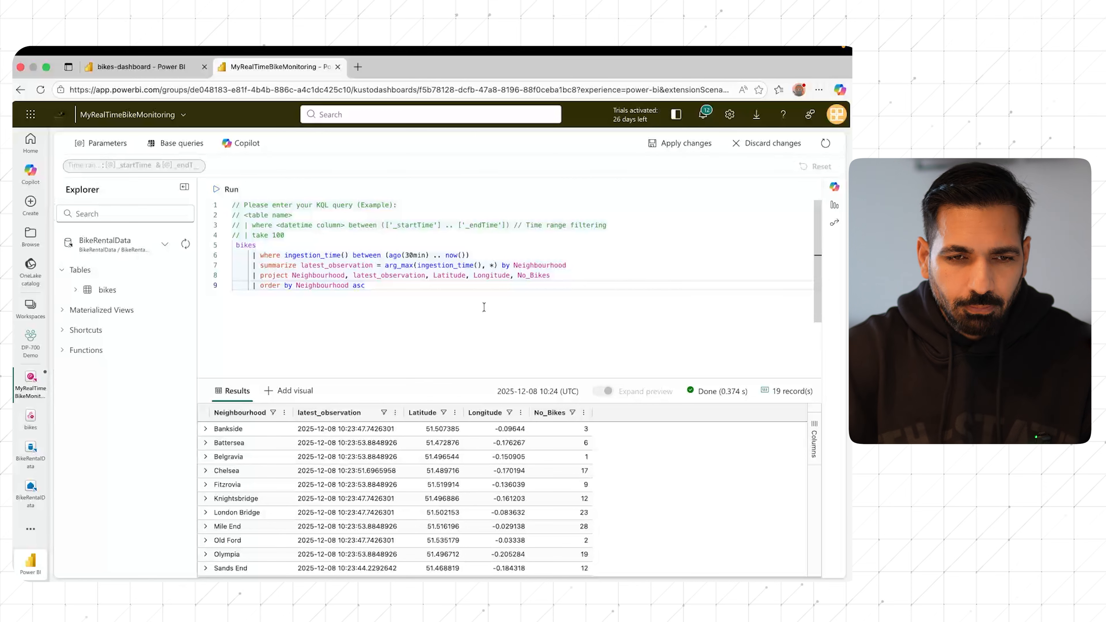
pyautogui.click(674, 148)
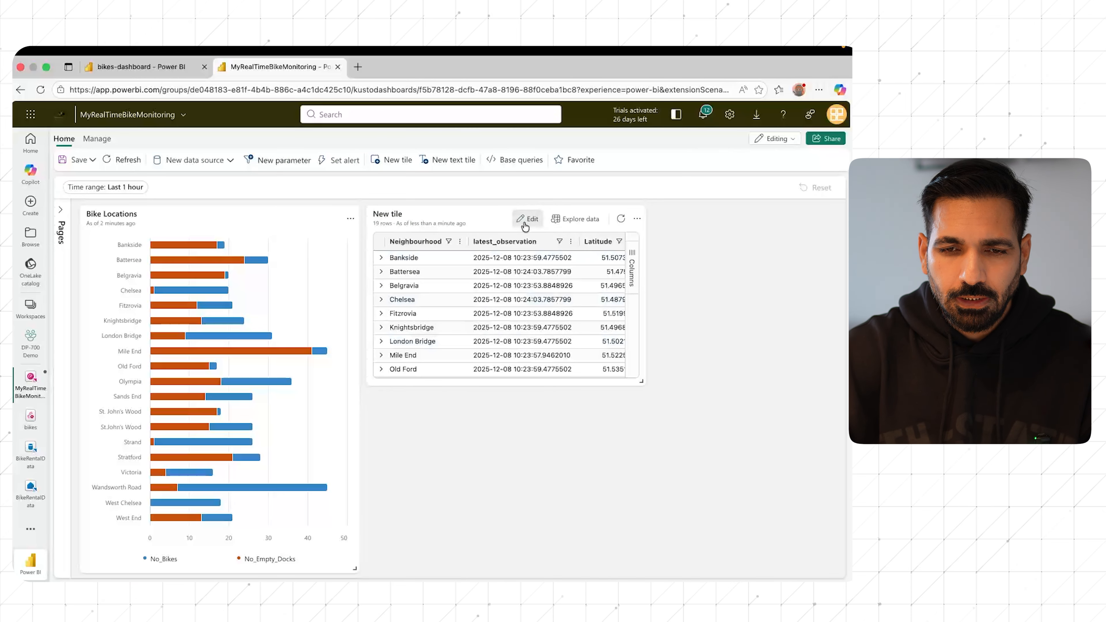
# - Open the new tile for editing, name it Bike Map and set its visual type to Map
pyautogui.click(528, 219)
pyautogui.click(681, 250)
pyautogui.moveTo(681, 249); pyautogui.dragTo(628, 248)
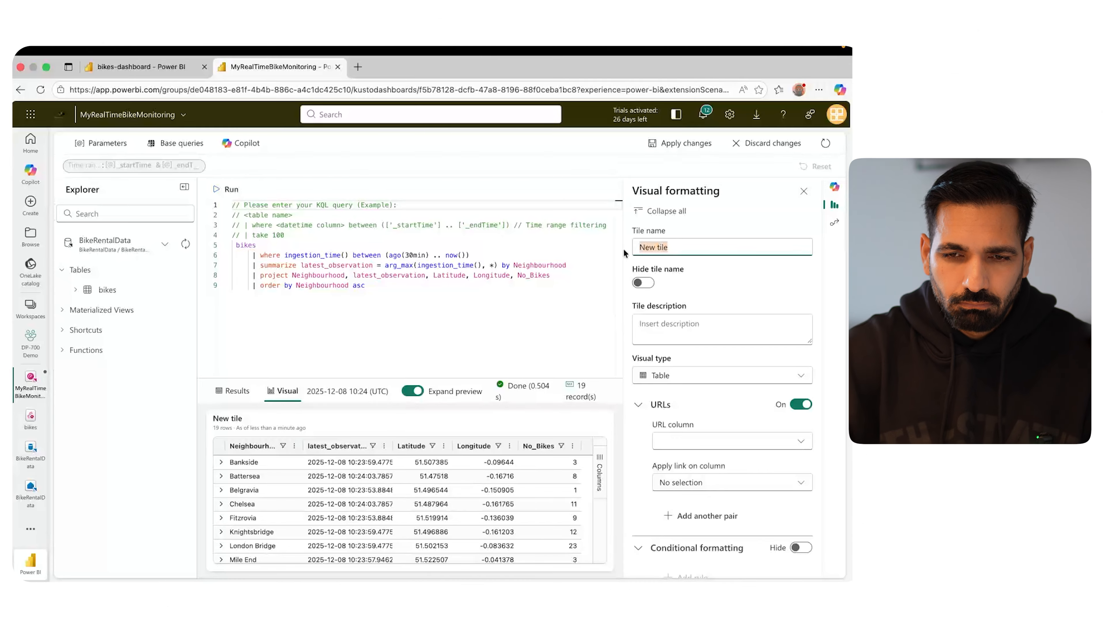
pyautogui.write('Bike Map')
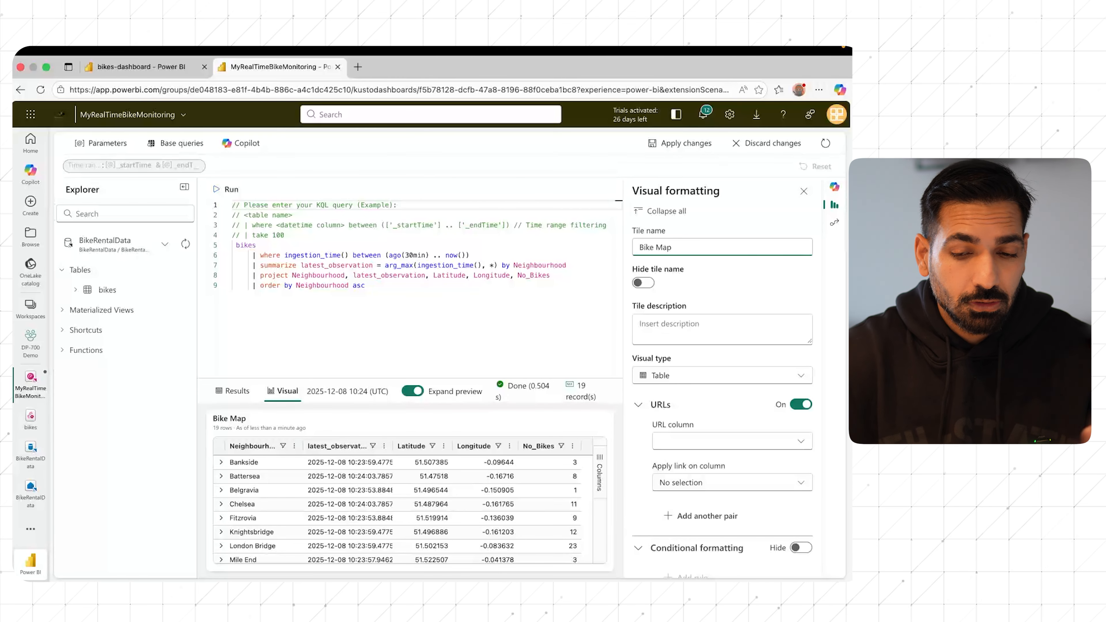
pyautogui.click(714, 375)
pyautogui.write('map')
pyautogui.click(703, 419)
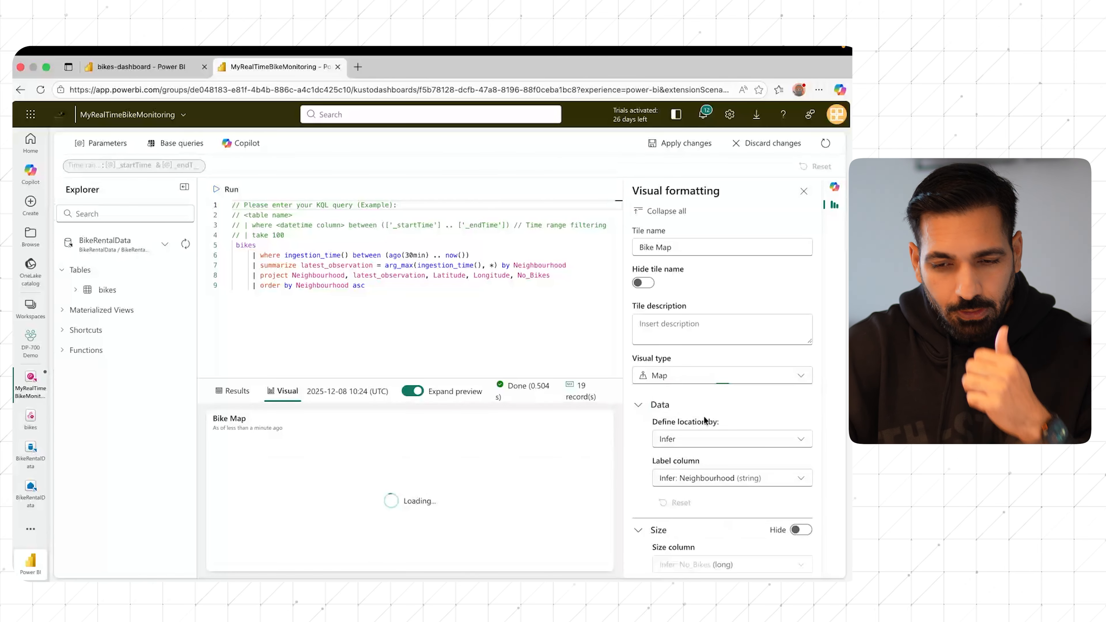
# - Define the map location by Latitude and longitude, using Latitude as the latitude column and Longitude as the longitude column
pyautogui.click(728, 439)
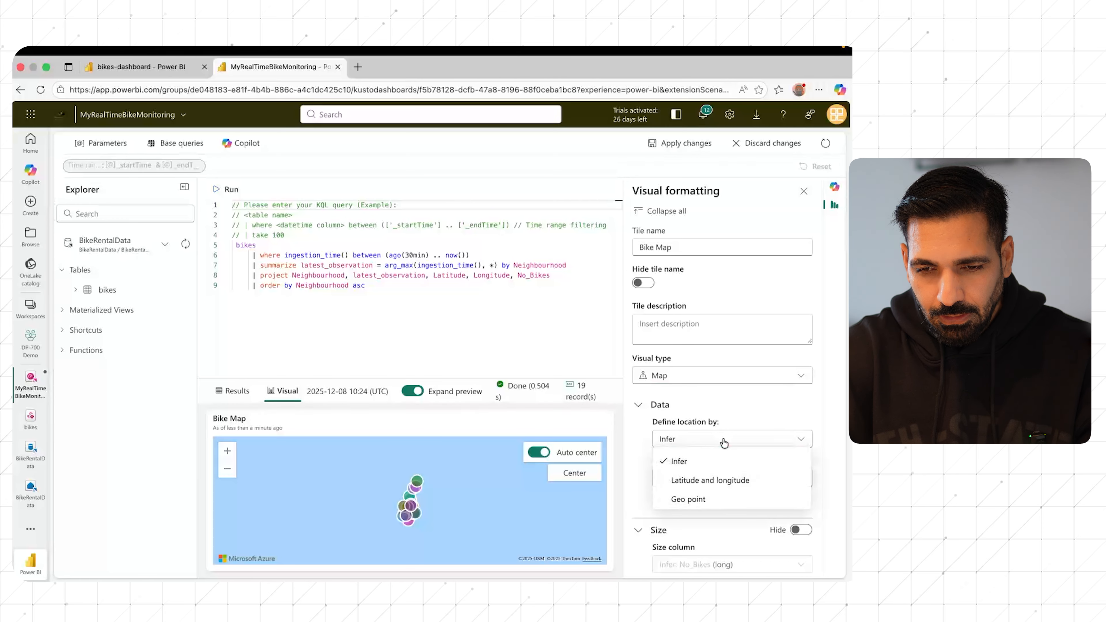
pyautogui.click(715, 478)
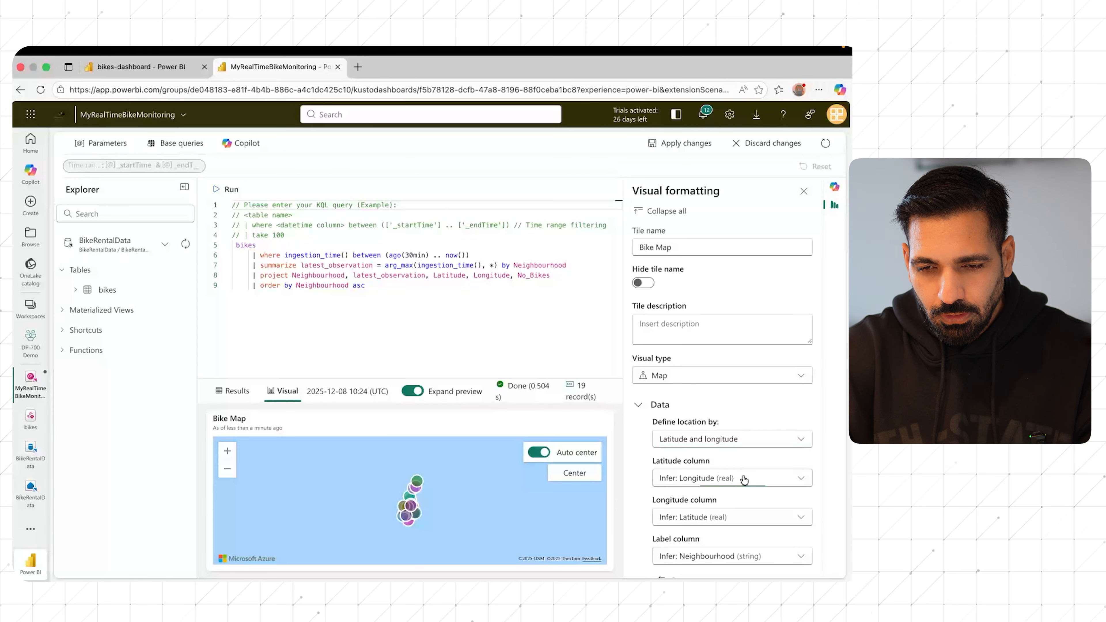
pyautogui.click(734, 478)
pyautogui.click(827, 483)
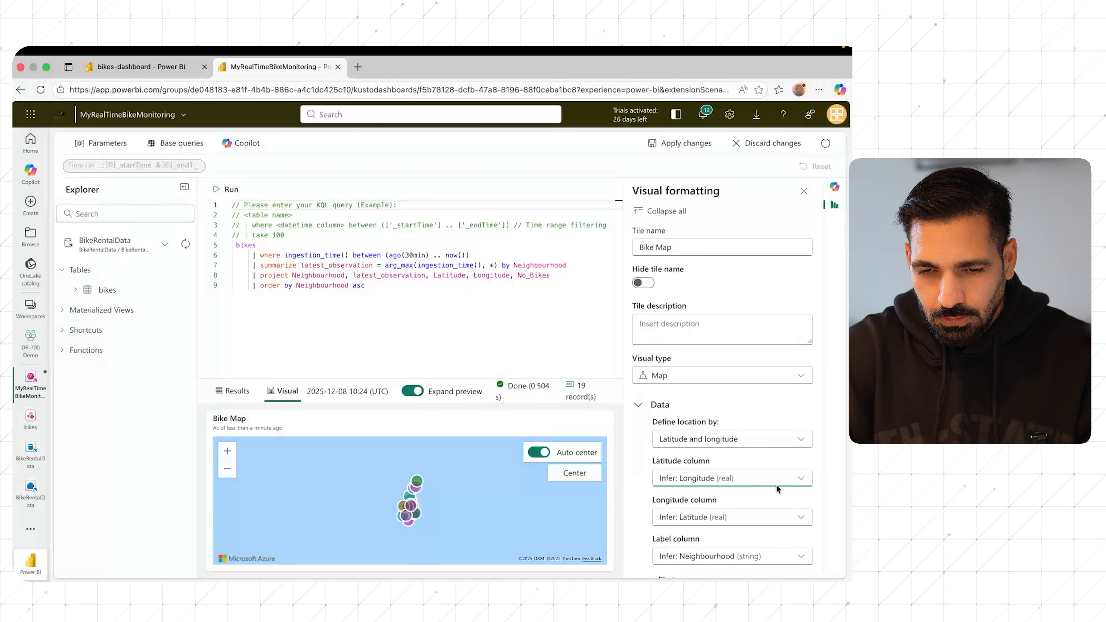
pyautogui.scroll(-3, 776, 484)
pyautogui.click(727, 380)
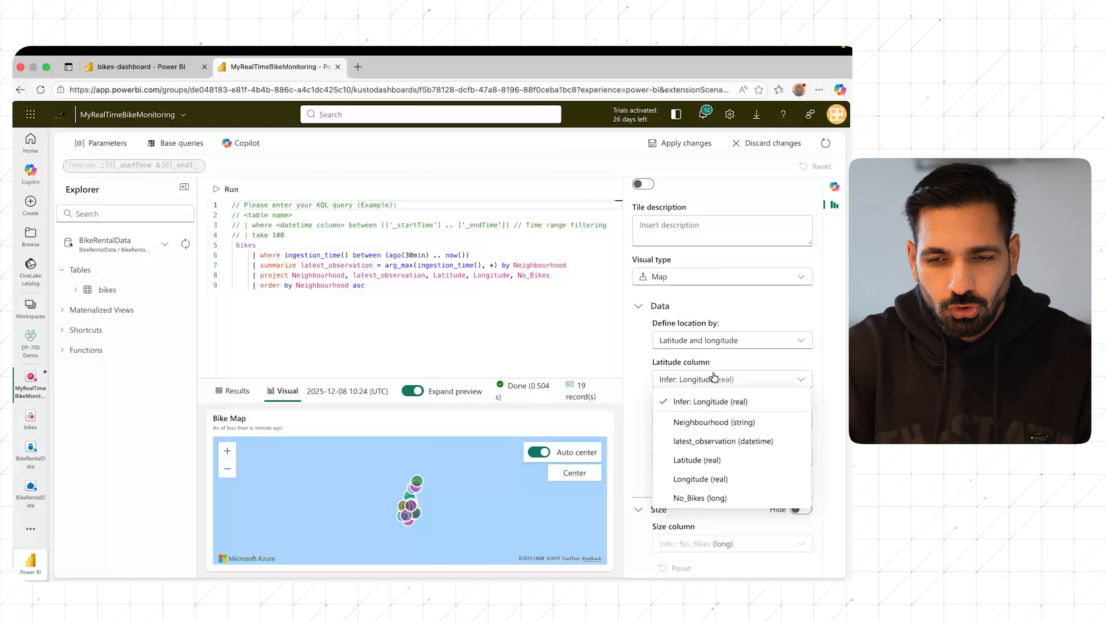
pyautogui.click(736, 460)
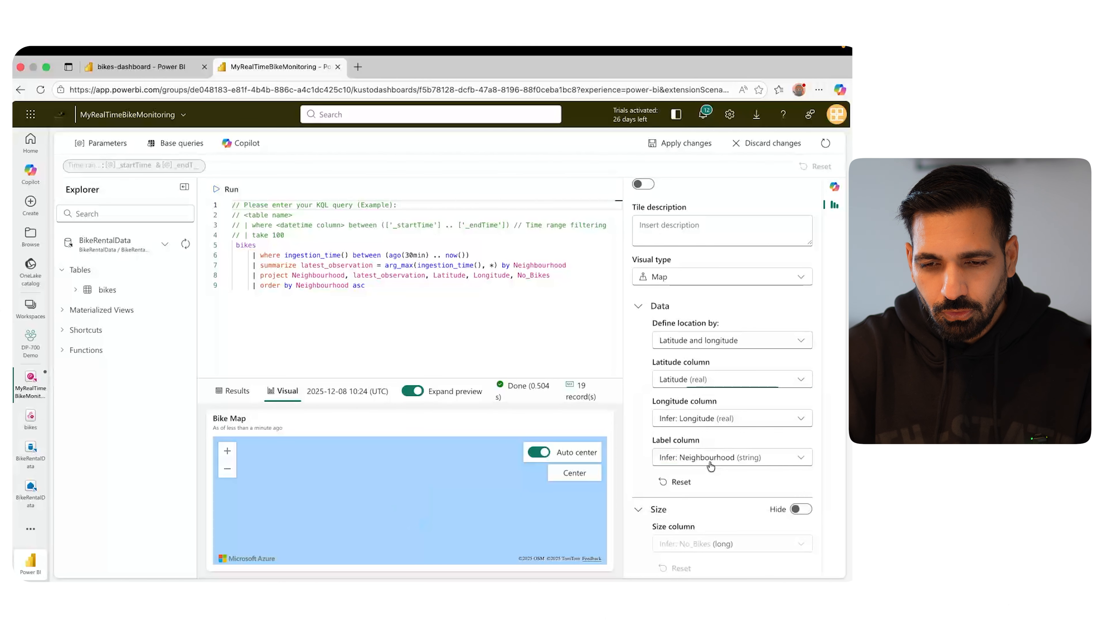
pyautogui.click(740, 423)
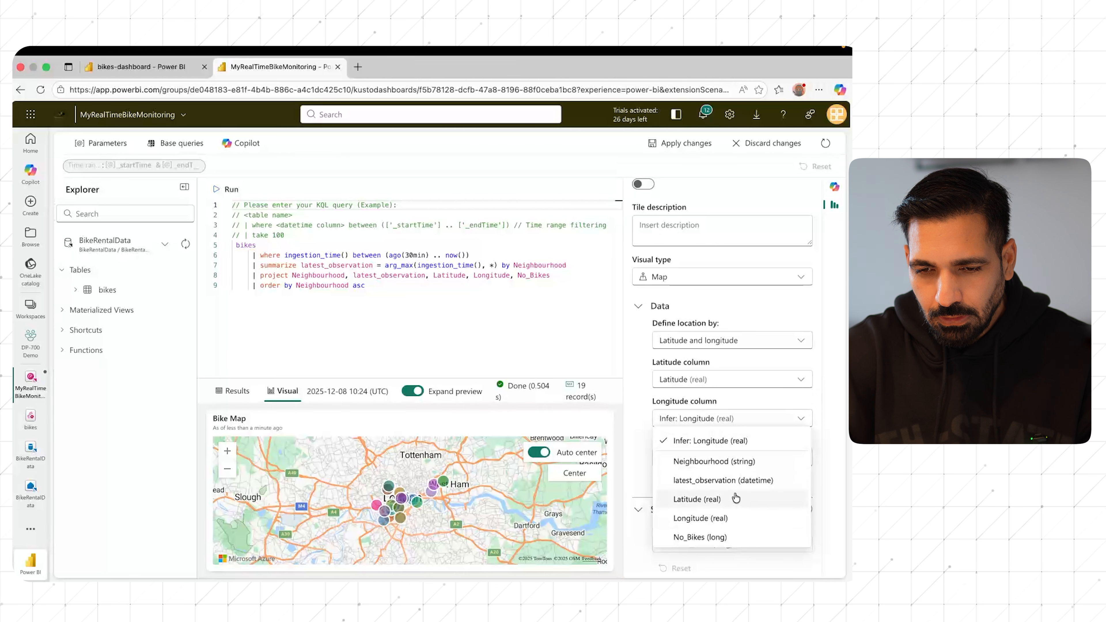
pyautogui.click(727, 517)
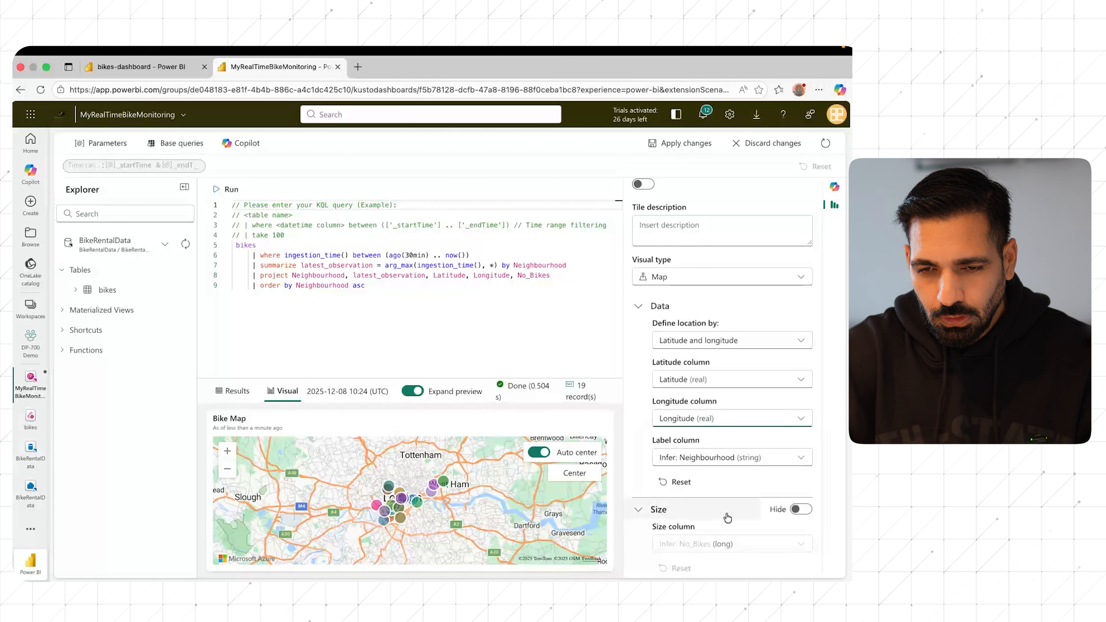
# - Turn on bubble sizing for the map, keeping the inferred No_Bikes as the size column
pyautogui.scroll(-1, 779, 488)
pyautogui.click(796, 501)
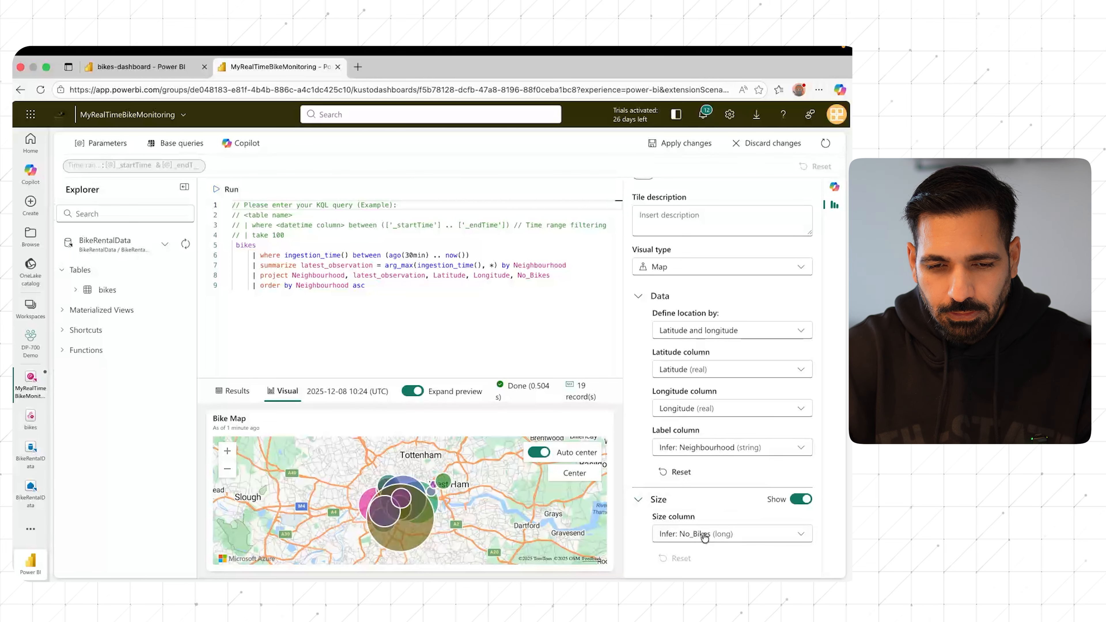
pyautogui.click(743, 534)
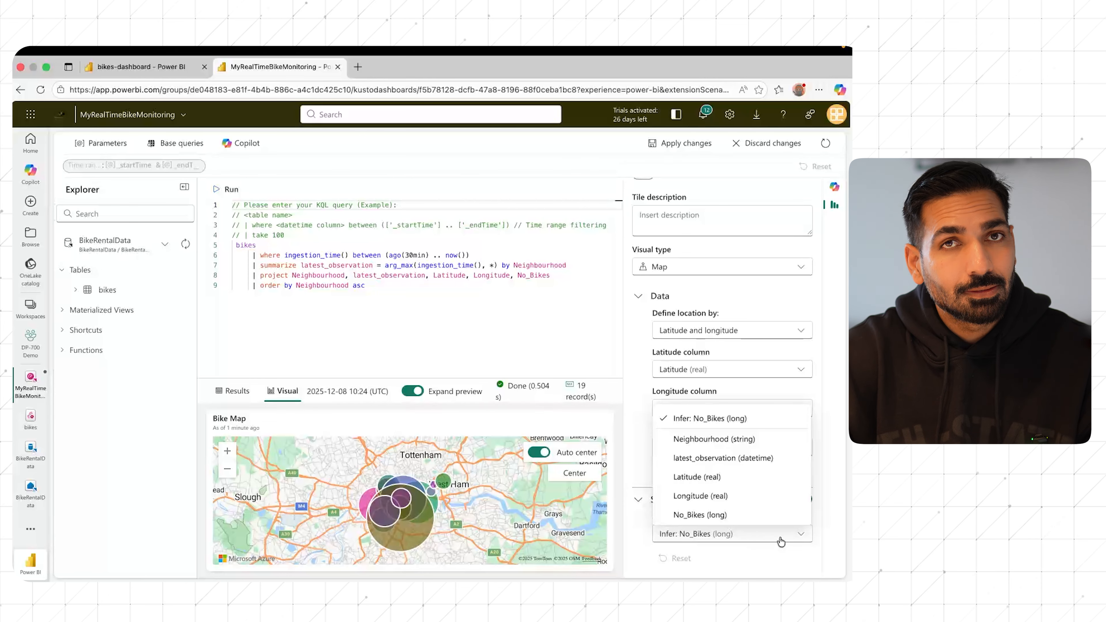
pyautogui.click(835, 533)
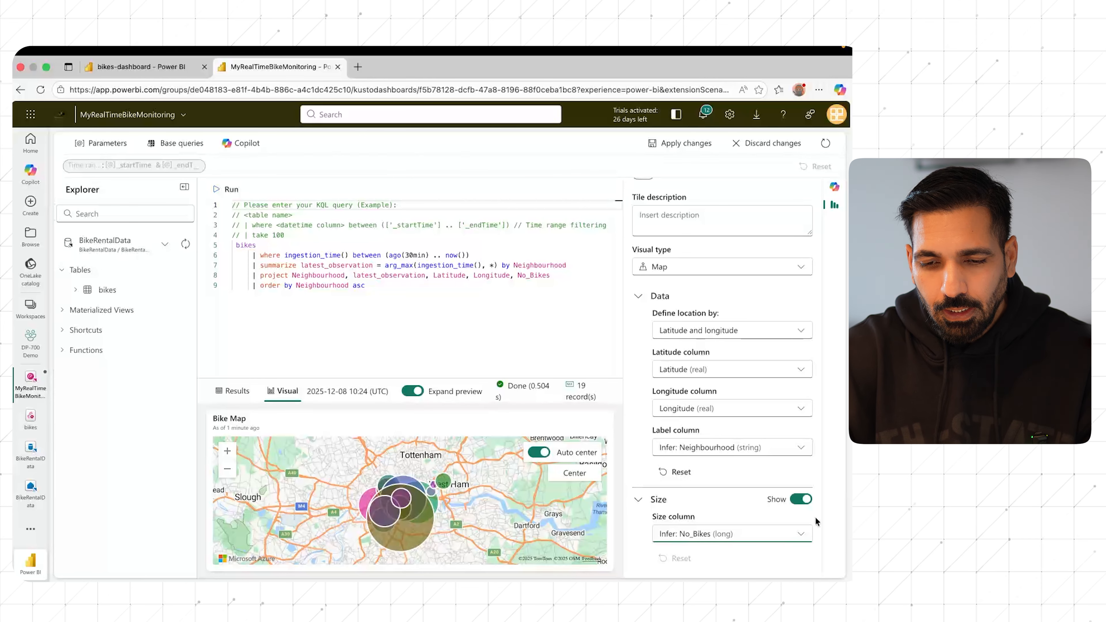
# - Apply the Bike Map changes and enlarge its tile to match the Bike Locations tile's height and fill the remaining dashboard width
pyautogui.click(688, 143)
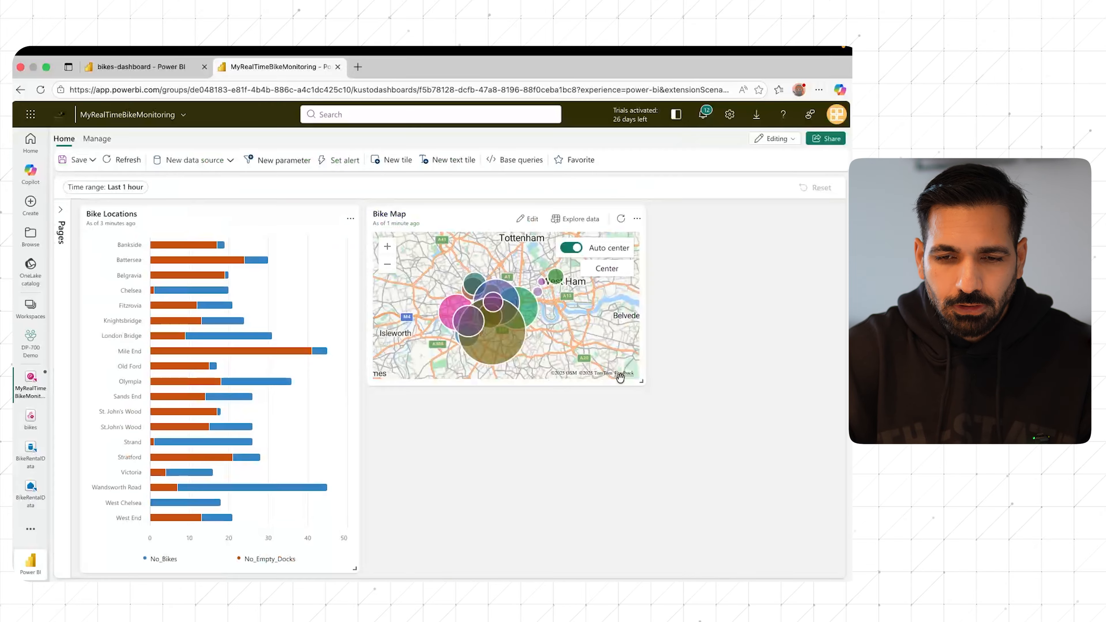
pyautogui.moveTo(645, 380); pyautogui.dragTo(723, 557)
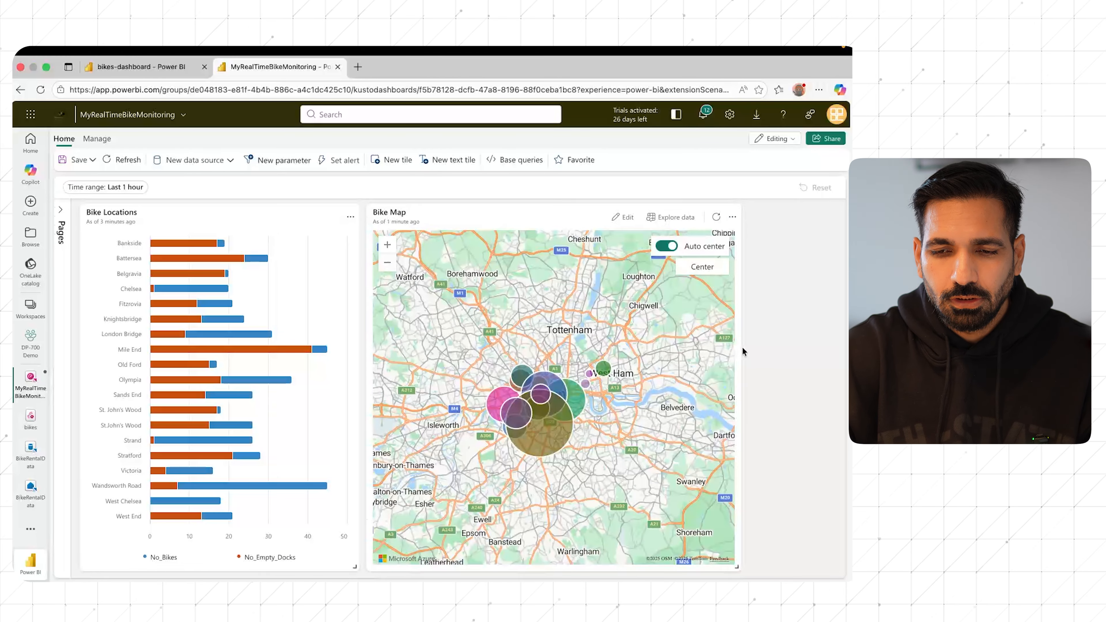
pyautogui.moveTo(740, 567); pyautogui.dragTo(830, 553)
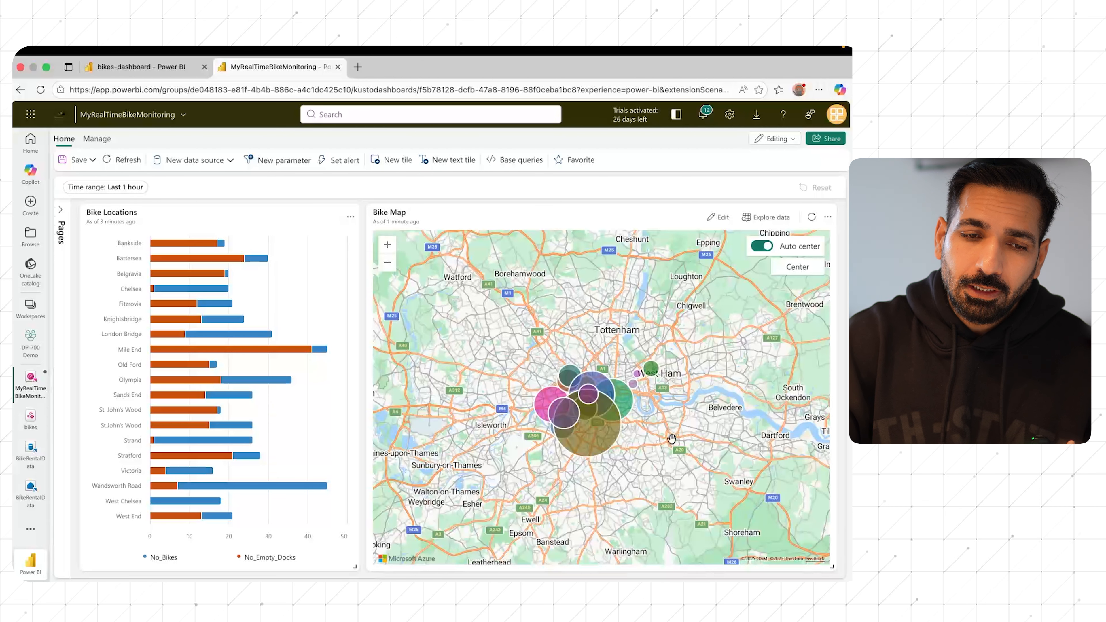
# - Start a new dashboard parameter labelled Neighbourhood with the Multiple selection parameter type
pyautogui.click(283, 160)
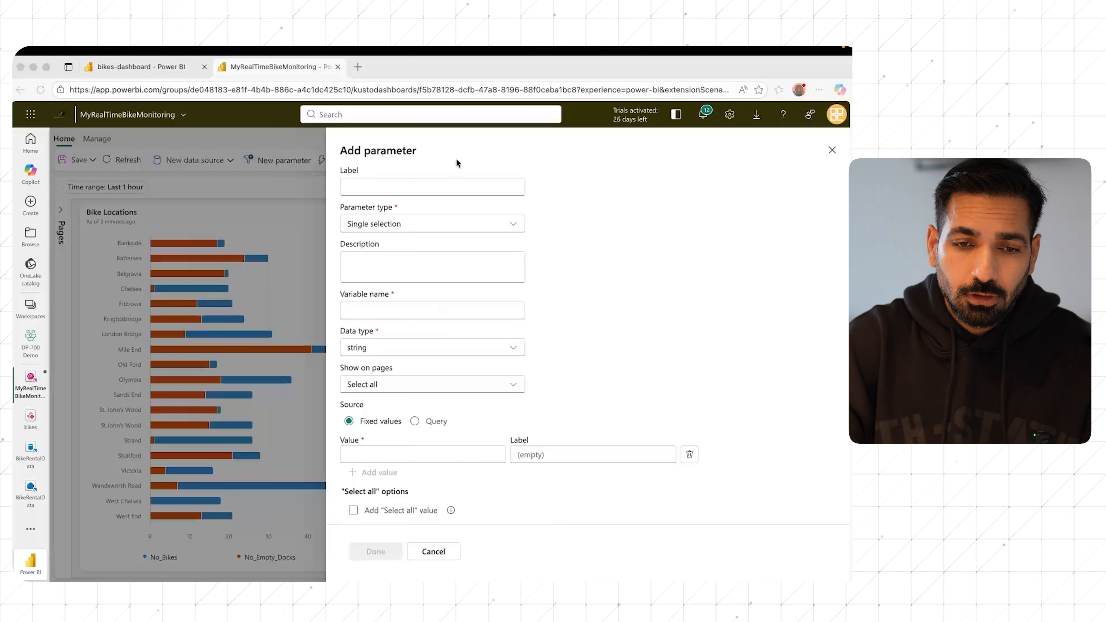
pyautogui.click(418, 189)
pyautogui.write('Neighbourhood')
pyautogui.click(410, 225)
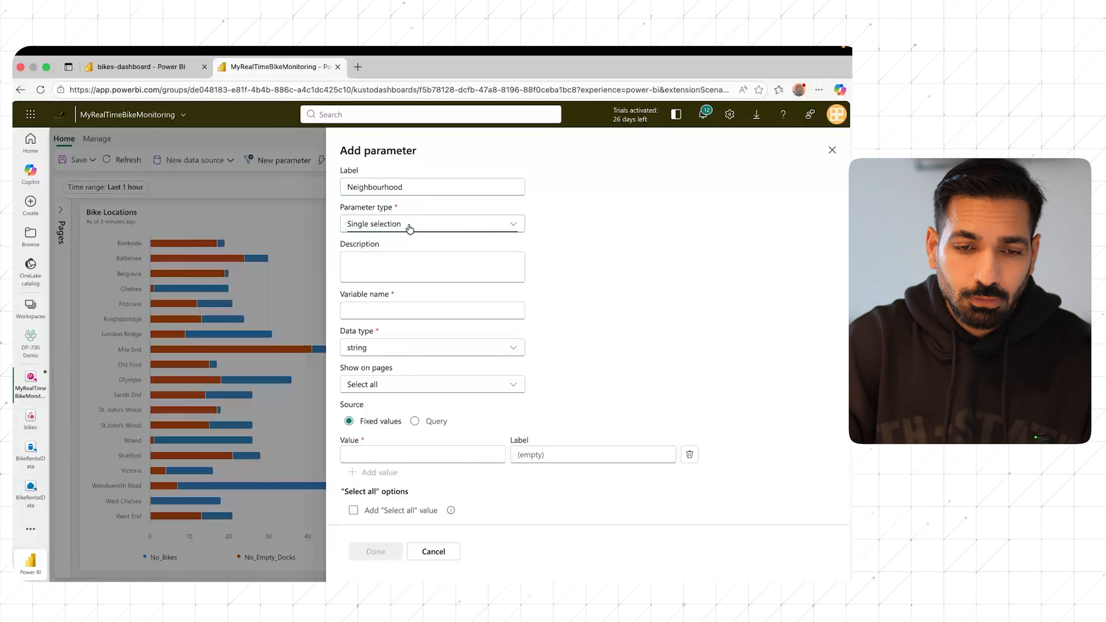
pyautogui.click(418, 266)
pyautogui.click(447, 262)
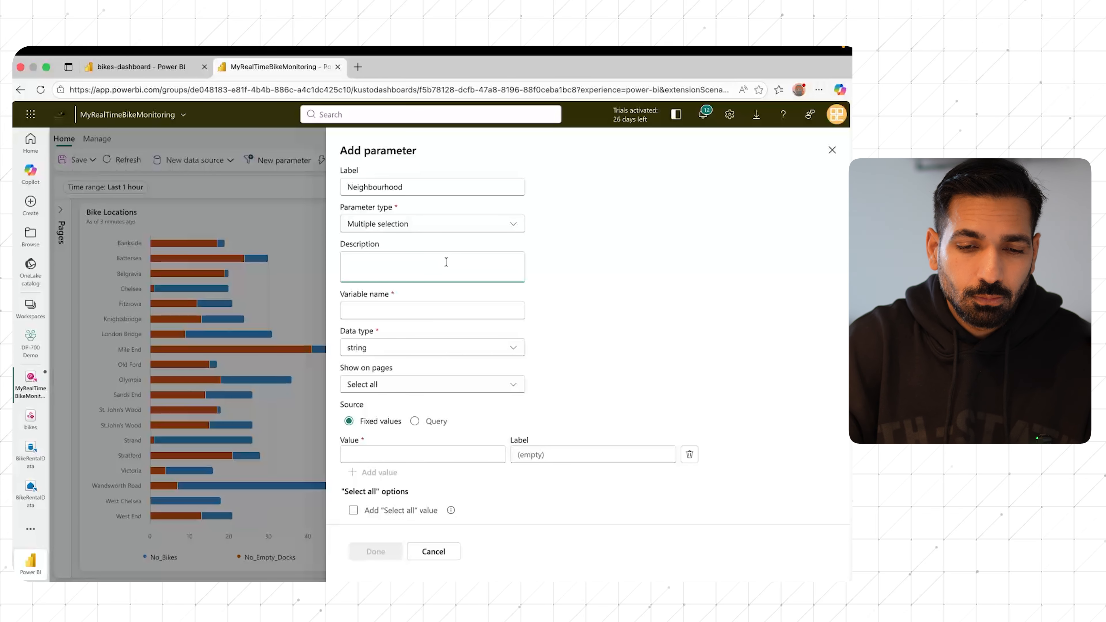
# - Set the parameter's variable name to selected_neighbourhoods and keep string as its data type
pyautogui.click(426, 312)
pyautogui.press('super+Tab')
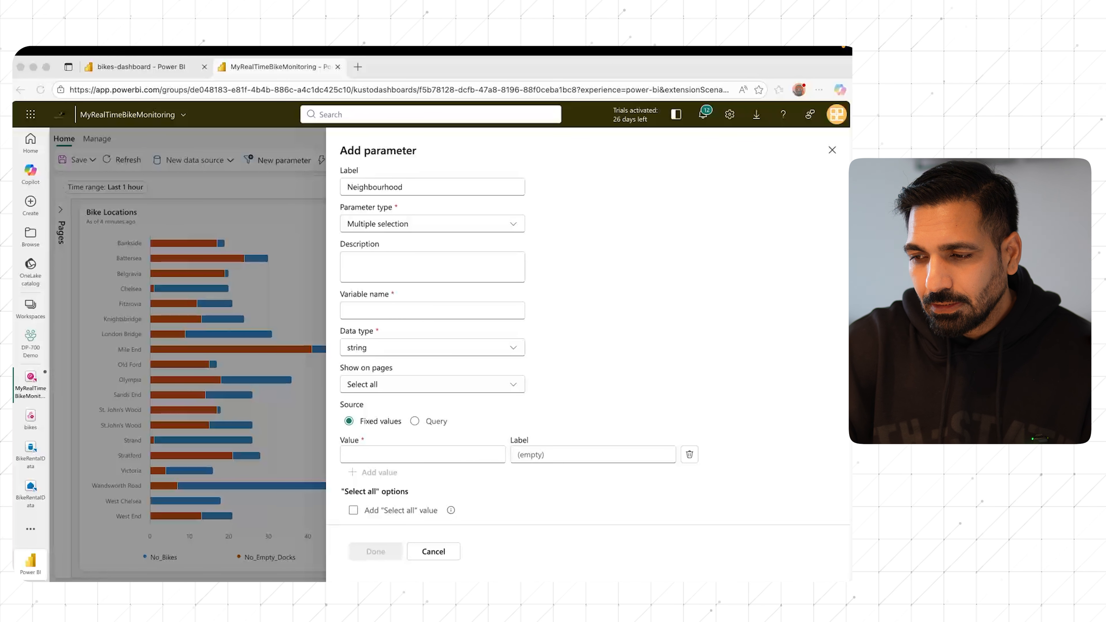
pyautogui.click(414, 310)
pyautogui.write('selected_neighbourhoods')
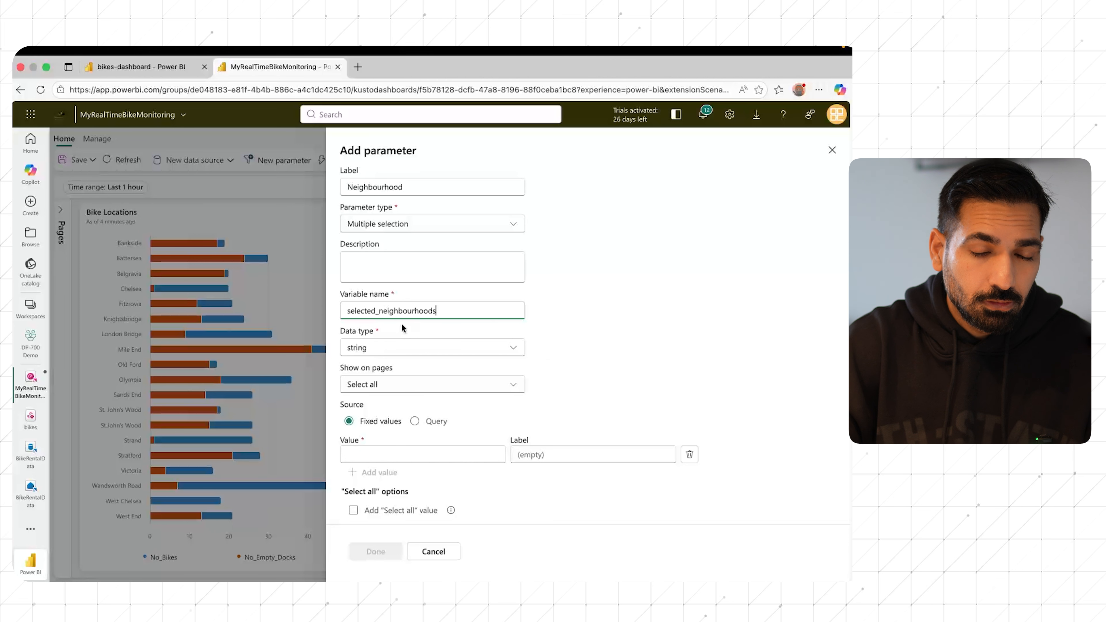
pyautogui.click(390, 352)
pyautogui.click(583, 346)
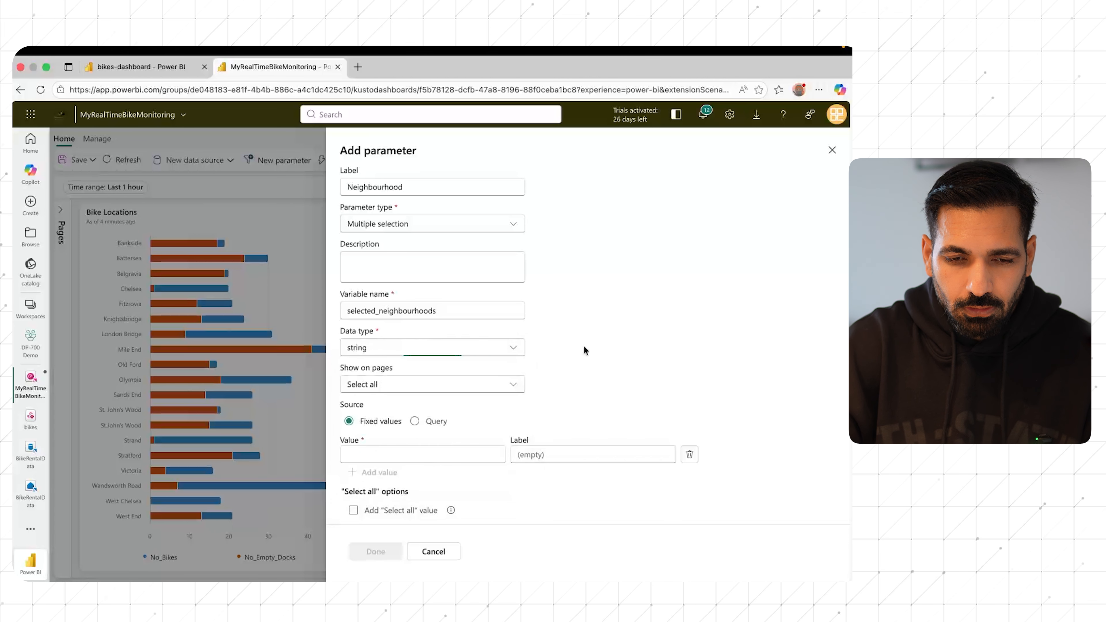
# - Keep the parameter shown on all pages and set its source to Query
pyautogui.click(459, 385)
pyautogui.click(436, 387)
pyautogui.click(414, 421)
pyautogui.scroll(-3, 409, 392)
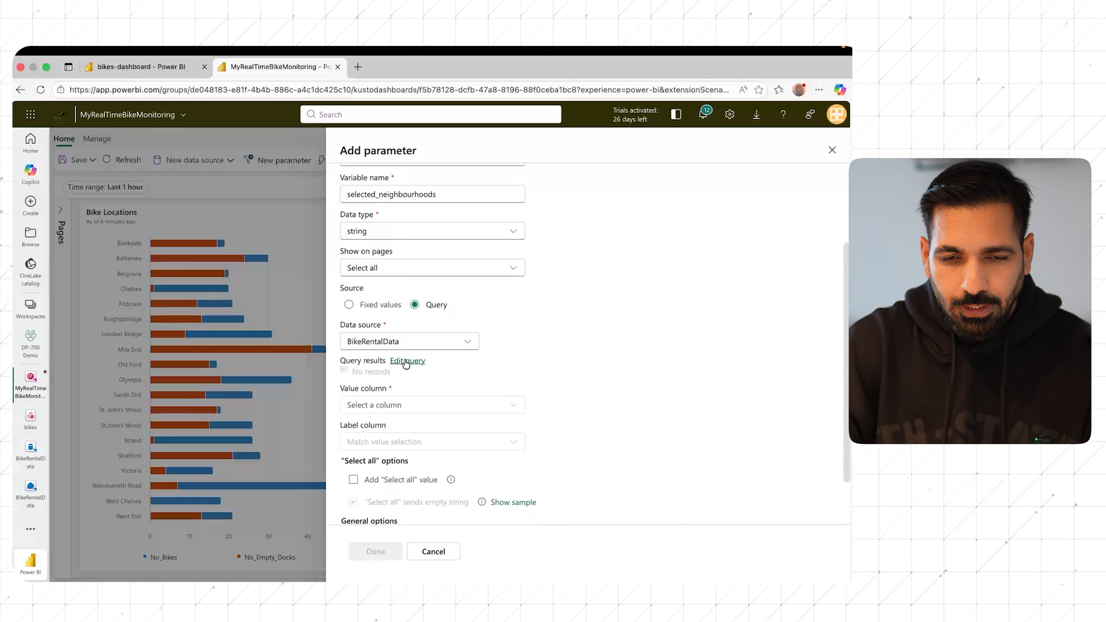
# - Add the parameter's source query: bikes | distinct Neighbourhood | order by Neighbourhood asc
pyautogui.click(408, 361)
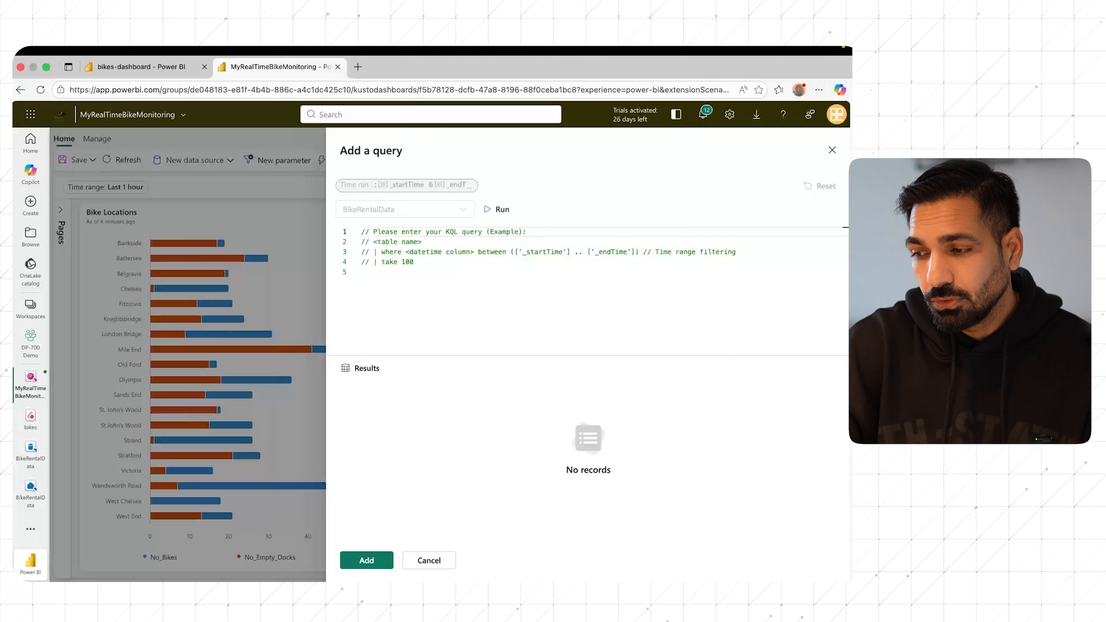
pyautogui.press('super+Tab')
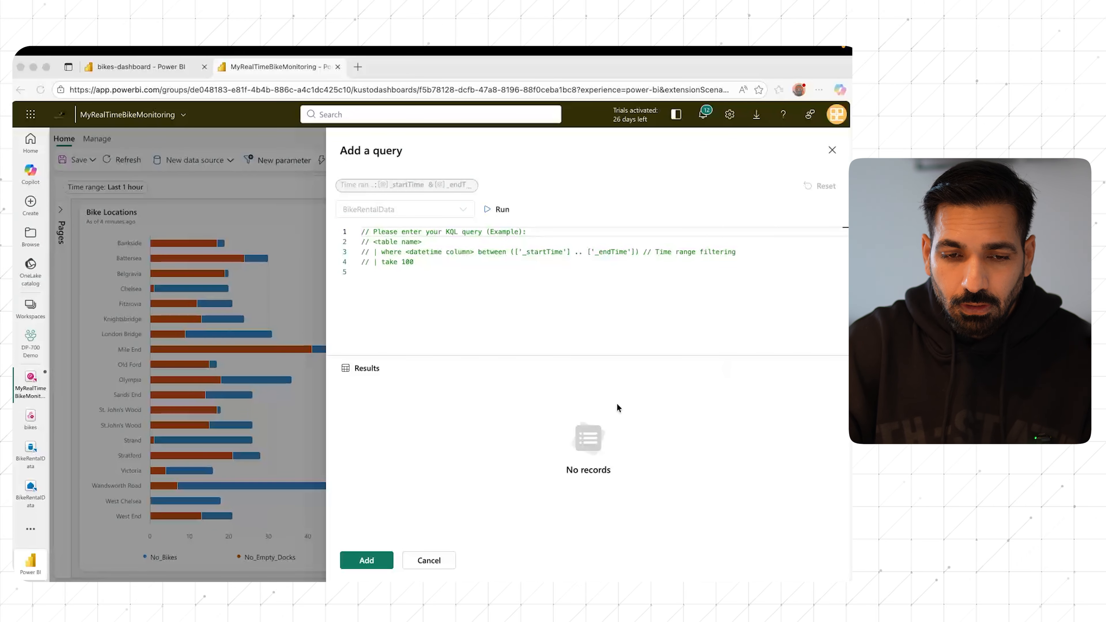
pyautogui.click(386, 296)
pyautogui.write('bikes | distinct Neighbourhood | order by Neighbourhood asc')
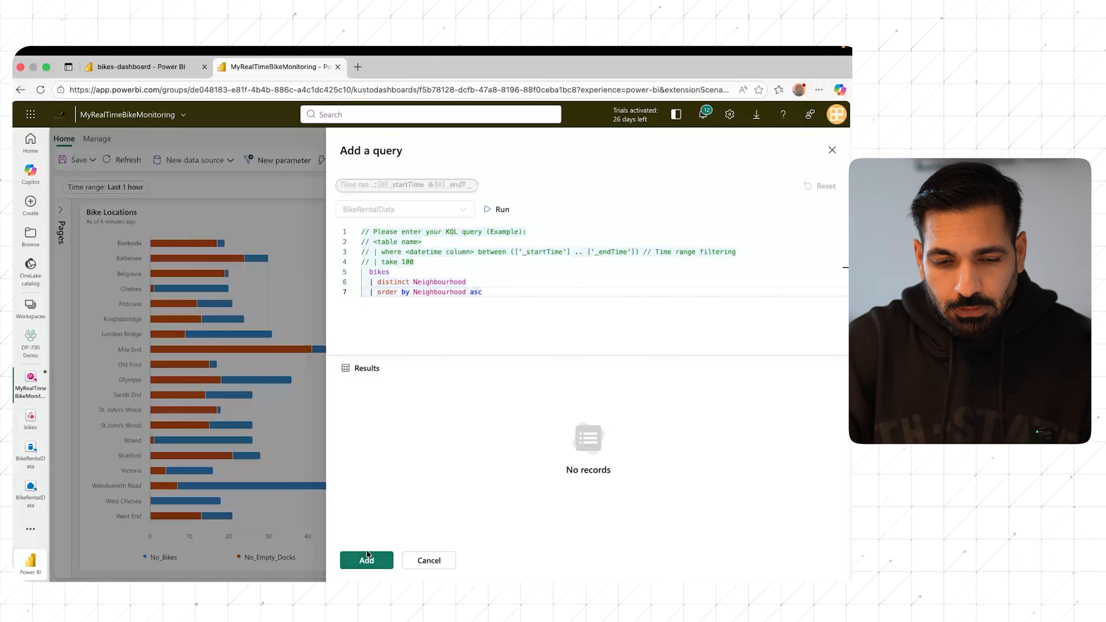
pyautogui.click(366, 560)
# - Set the parameter's value column to Neighbourhood (string) and keep the label column as Match value selection
pyautogui.scroll(-4, 413, 443)
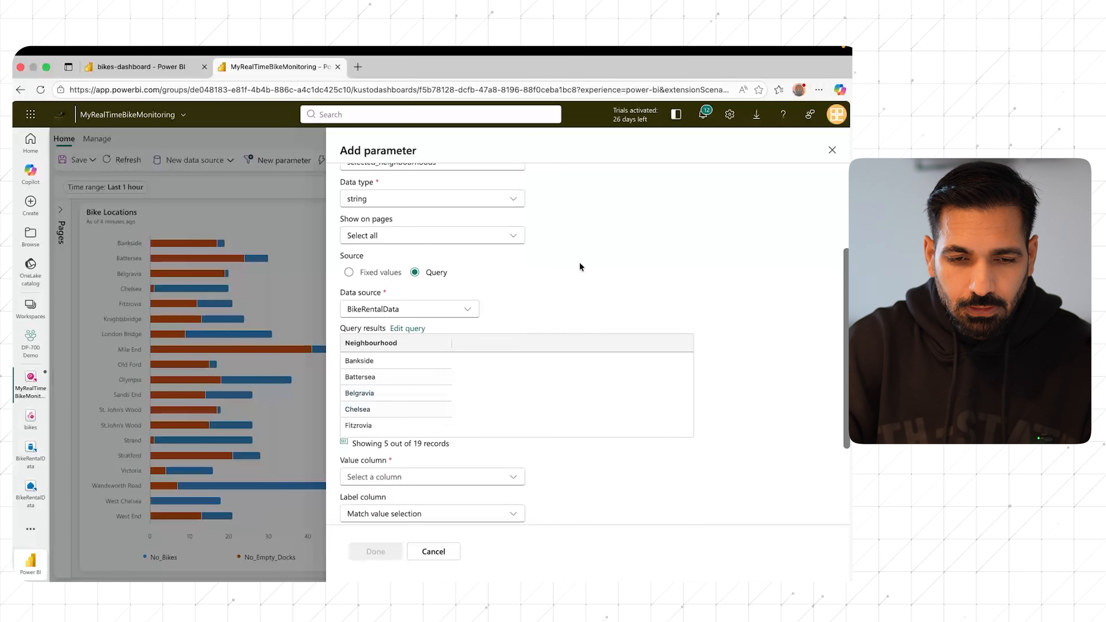
pyautogui.scroll(-3, 514, 426)
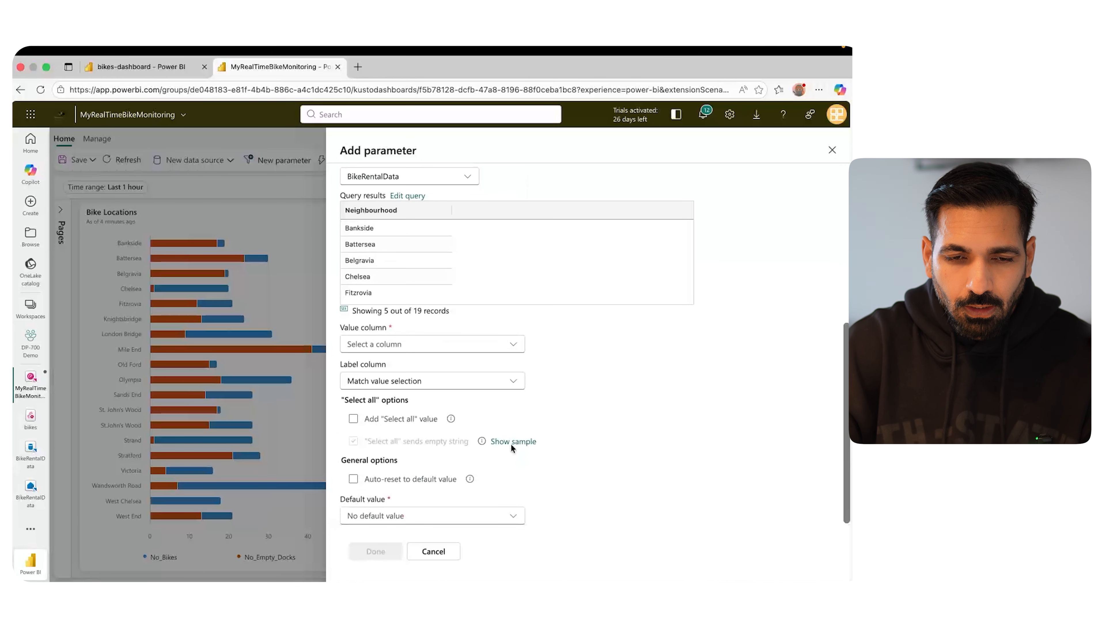
pyautogui.click(465, 348)
pyautogui.click(501, 366)
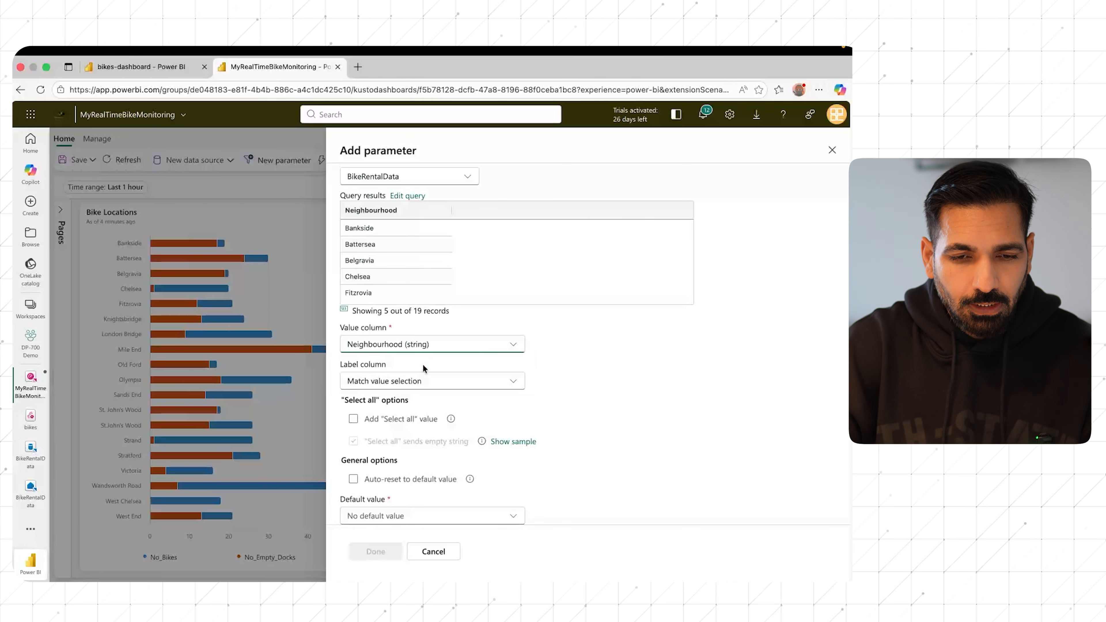
pyautogui.click(421, 380)
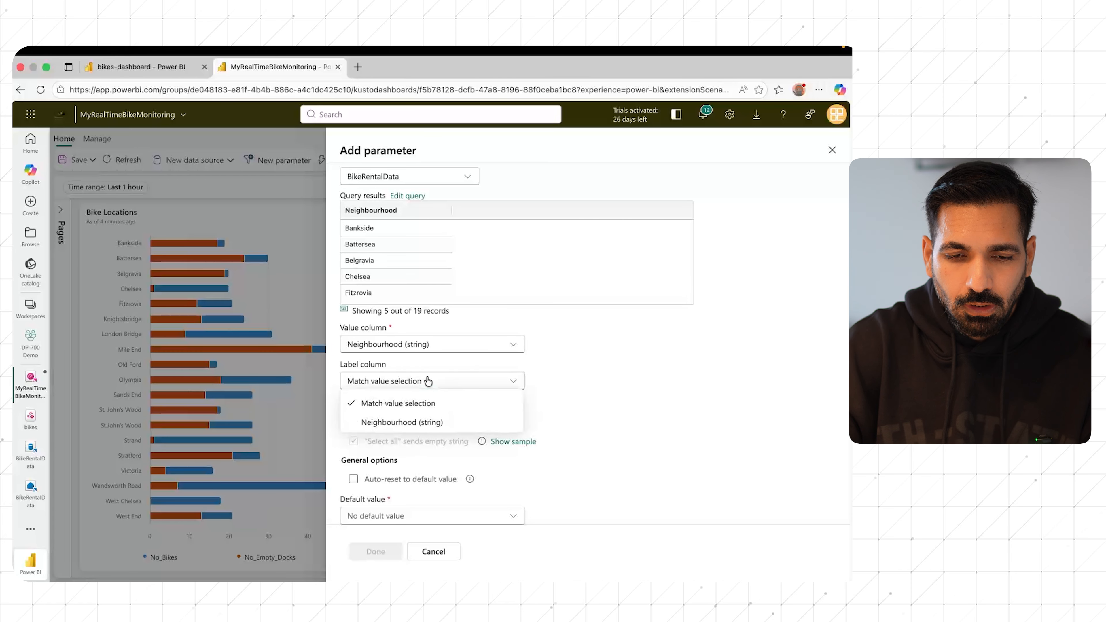
pyautogui.click(639, 397)
# - Enable the "Select all" value and auto-reset to default, set the default value to Select all, and finish the parameter
pyautogui.click(353, 420)
pyautogui.click(353, 479)
pyautogui.click(358, 511)
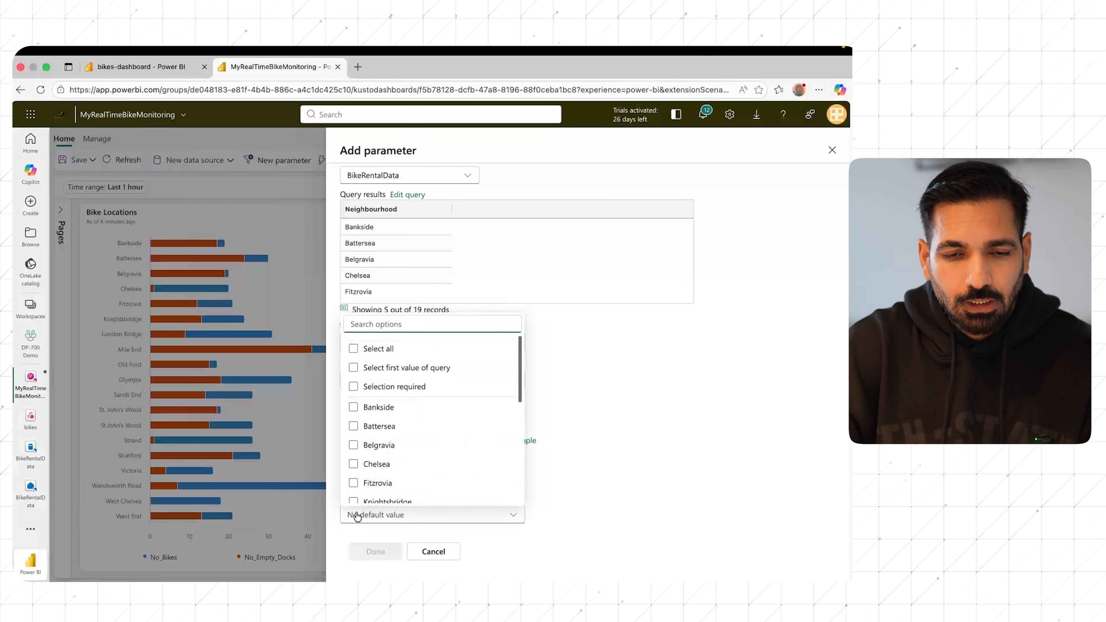
pyautogui.click(387, 351)
pyautogui.click(375, 551)
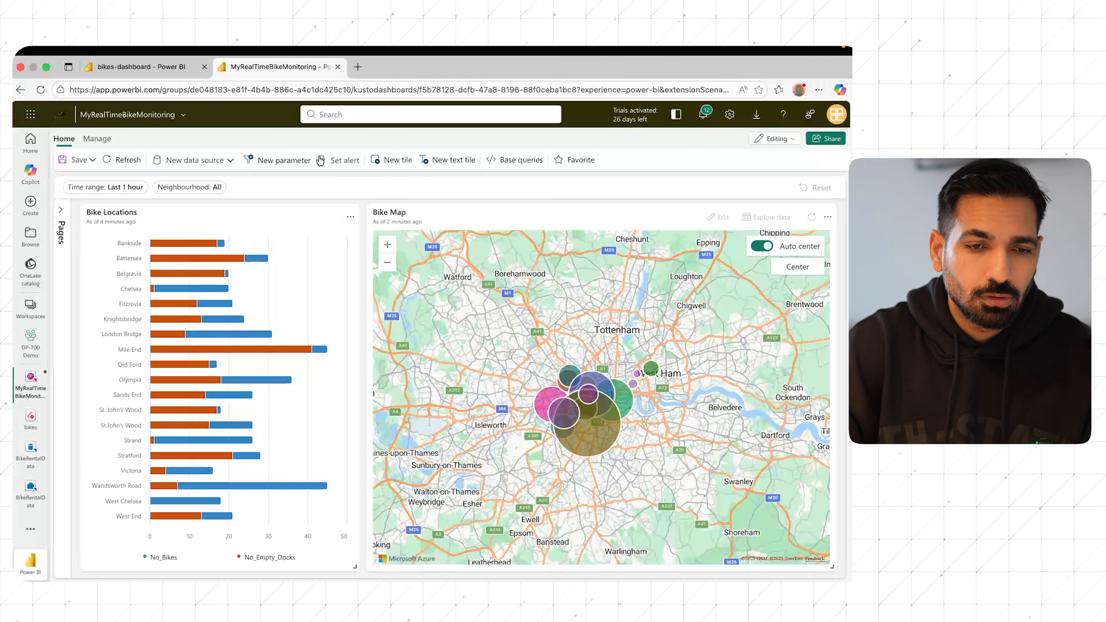
# - Try the Neighbourhood filter by clearing all selections and choosing only Knightsbridge
pyautogui.click(213, 187)
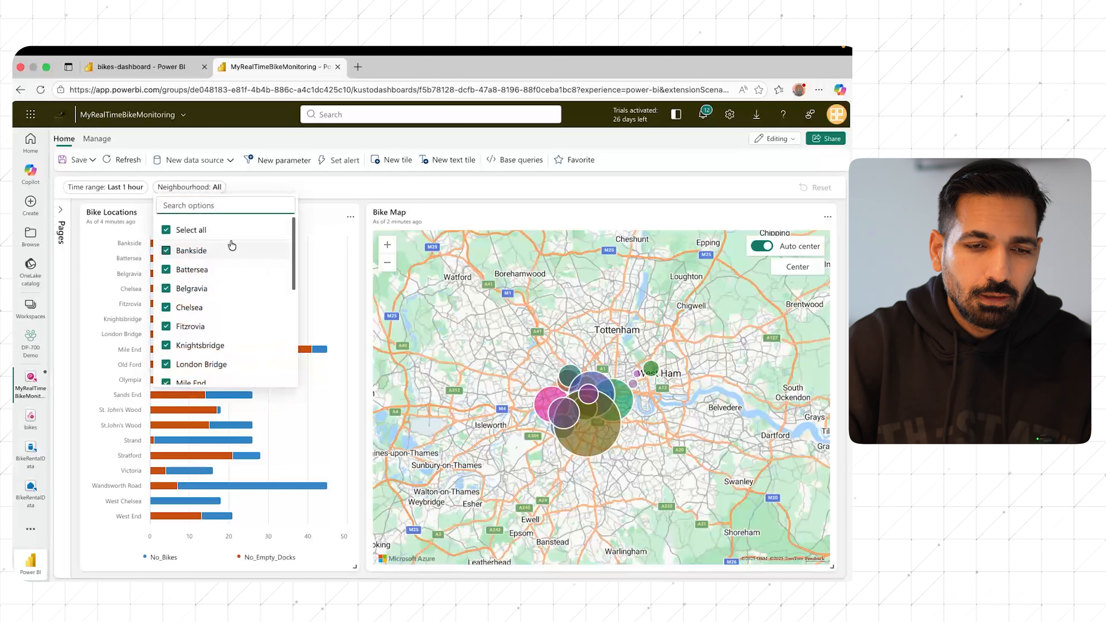
pyautogui.click(200, 231)
pyautogui.click(191, 345)
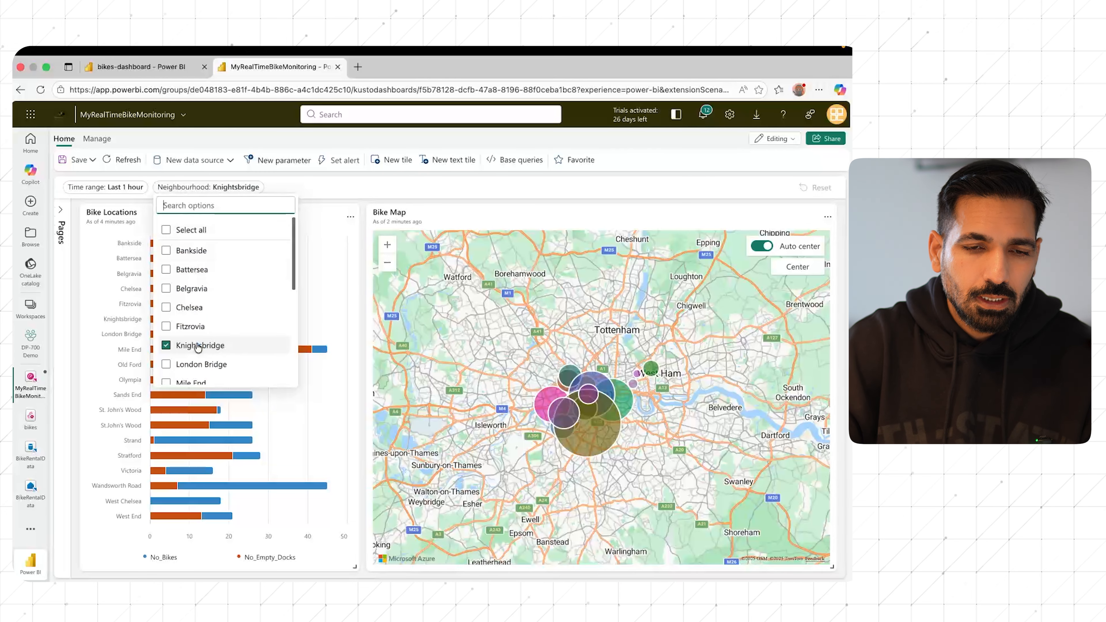
pyautogui.click(348, 194)
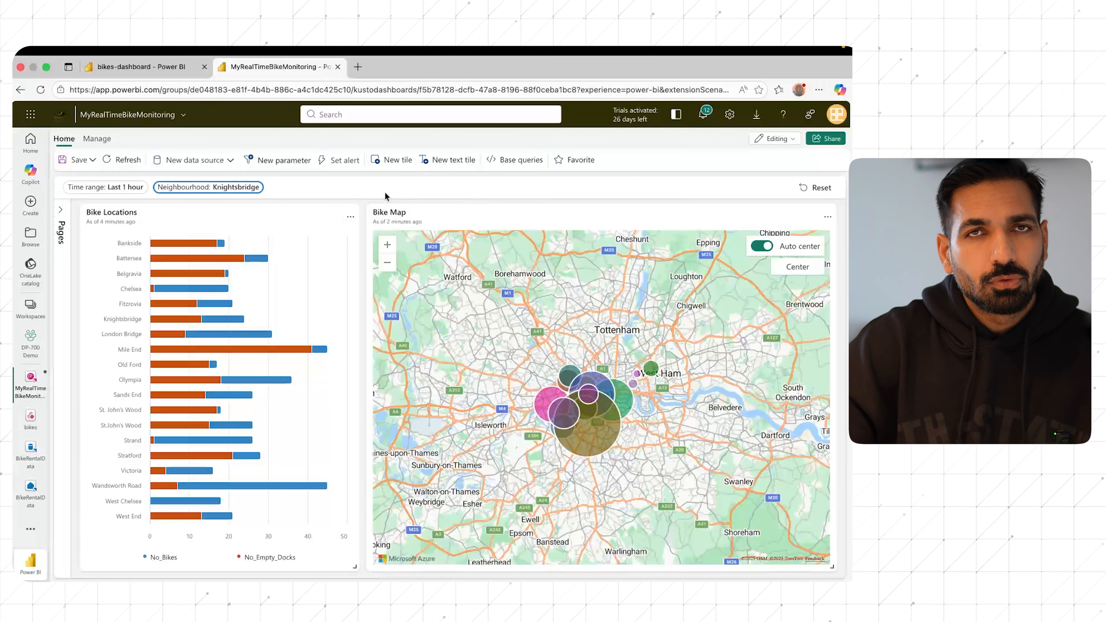
# - Save the dashboard and refresh its tiles
pyautogui.click(77, 162)
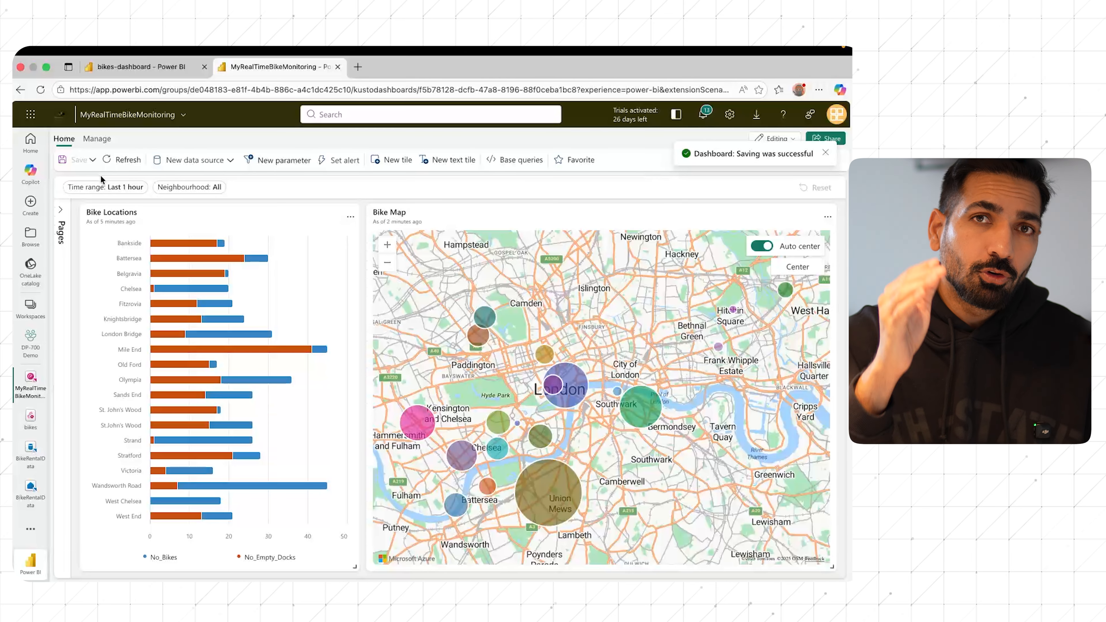
pyautogui.click(126, 160)
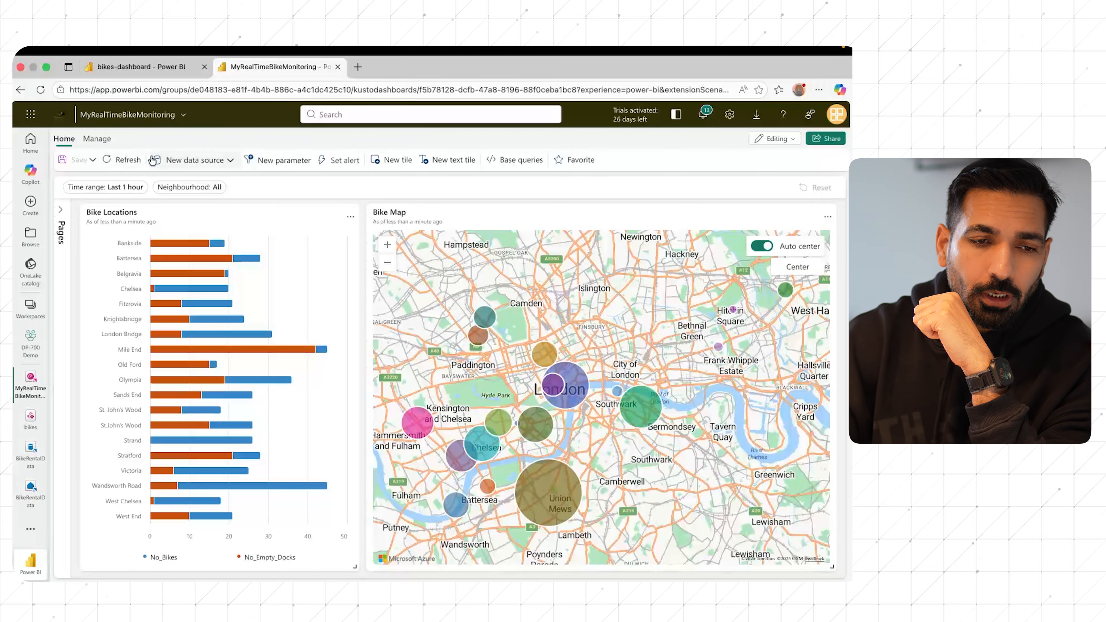
# - Enable dashboard auto refresh with all refresh intervals allowed and a default refresh rate of 30 minutes, and apply it
pyautogui.click(98, 139)
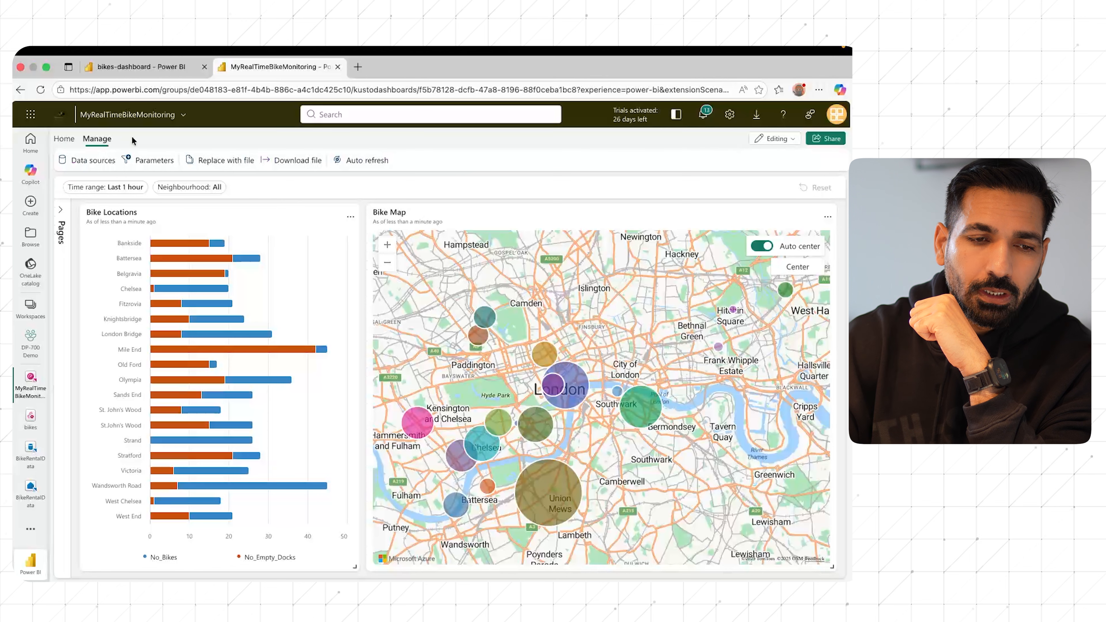
pyautogui.click(368, 161)
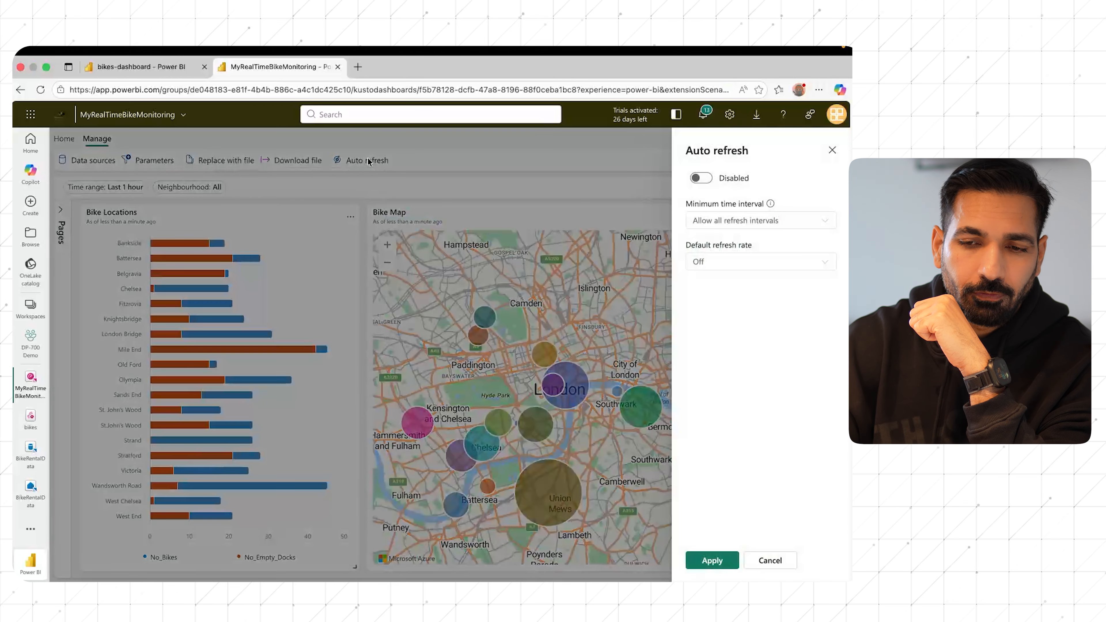
pyautogui.click(700, 179)
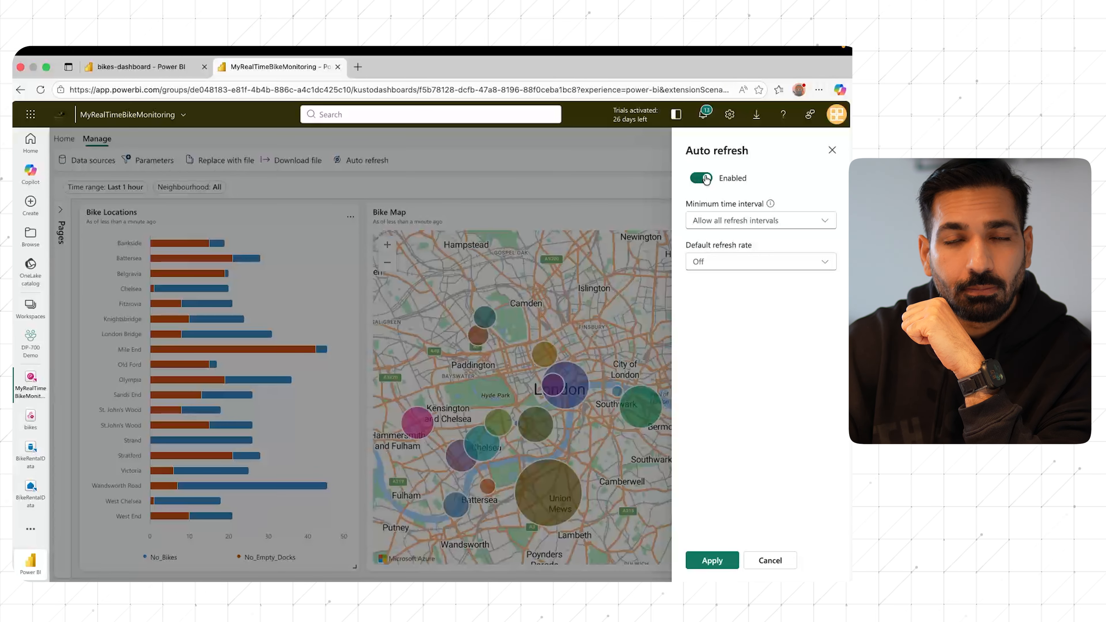
pyautogui.click(787, 222)
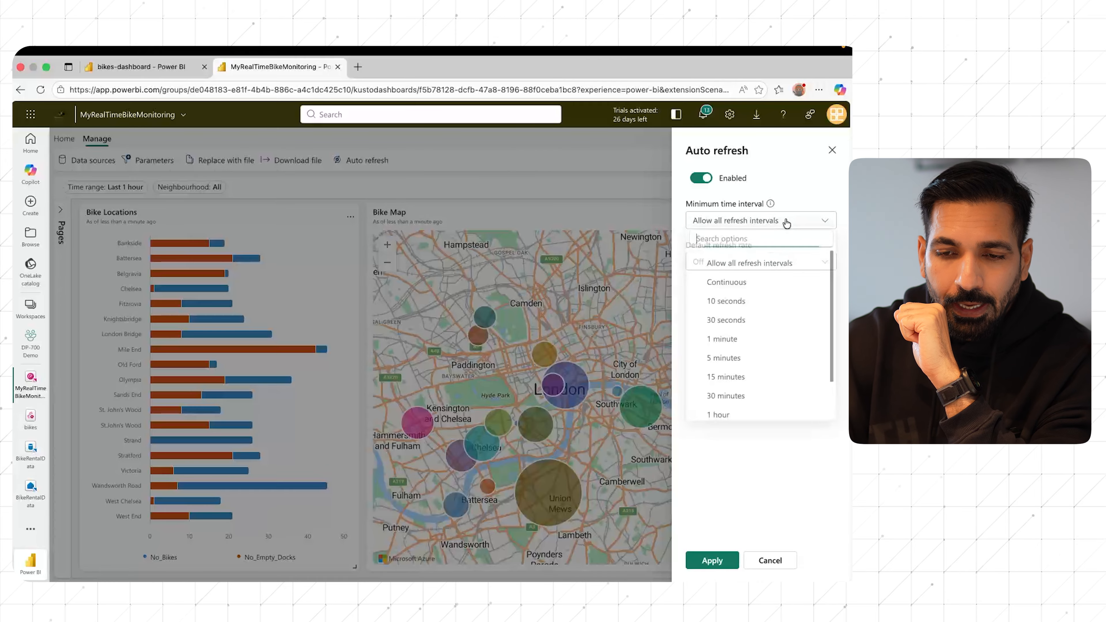
pyautogui.click(755, 264)
pyautogui.click(756, 266)
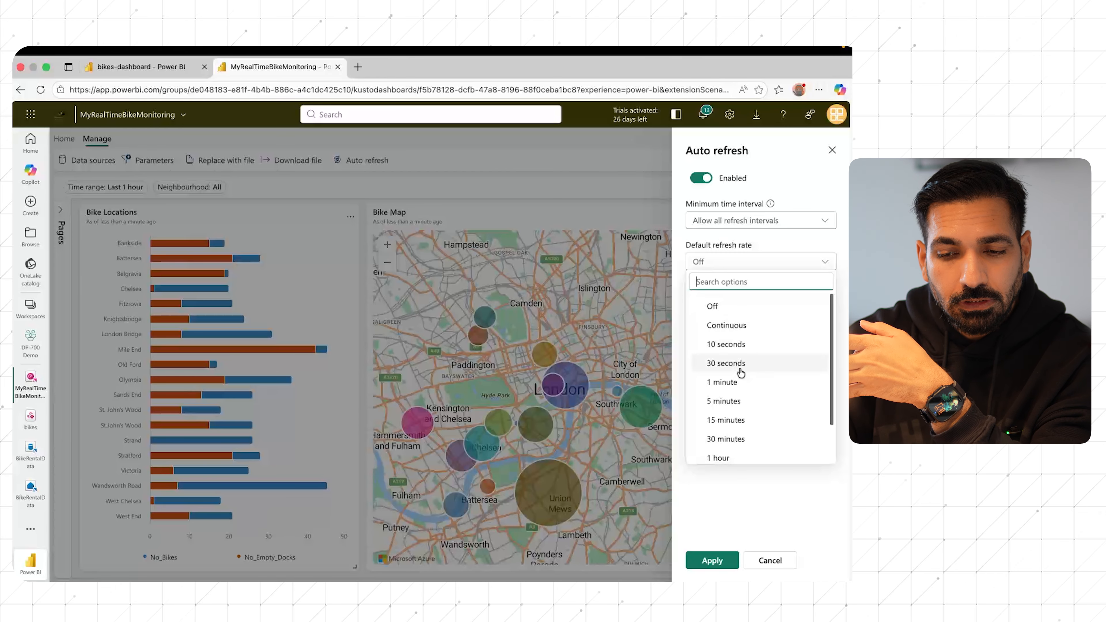
pyautogui.click(729, 440)
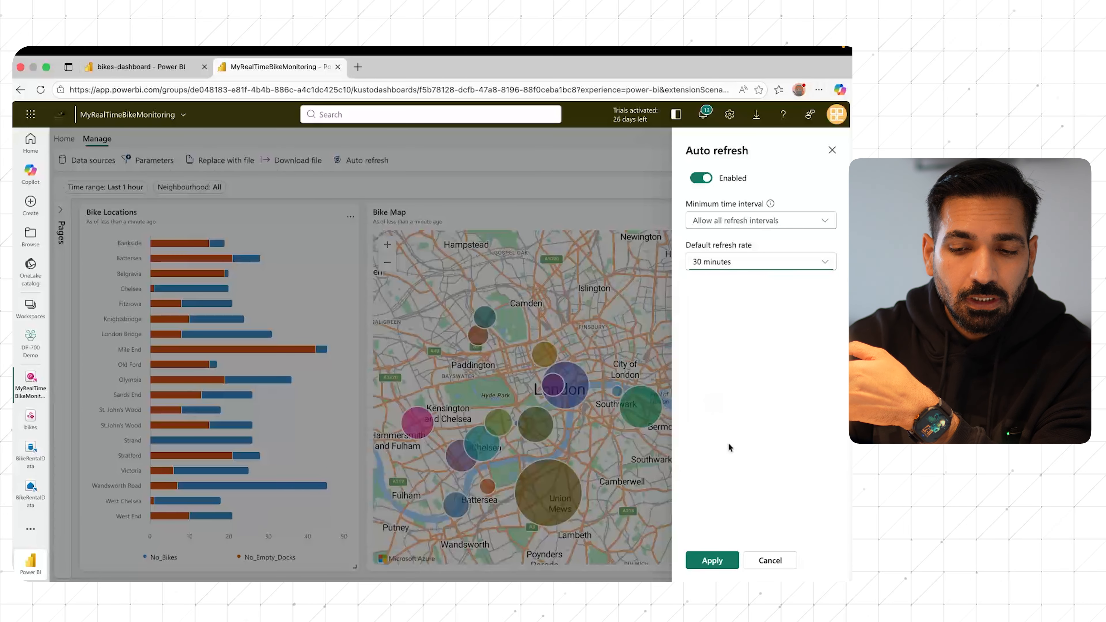
pyautogui.click(712, 560)
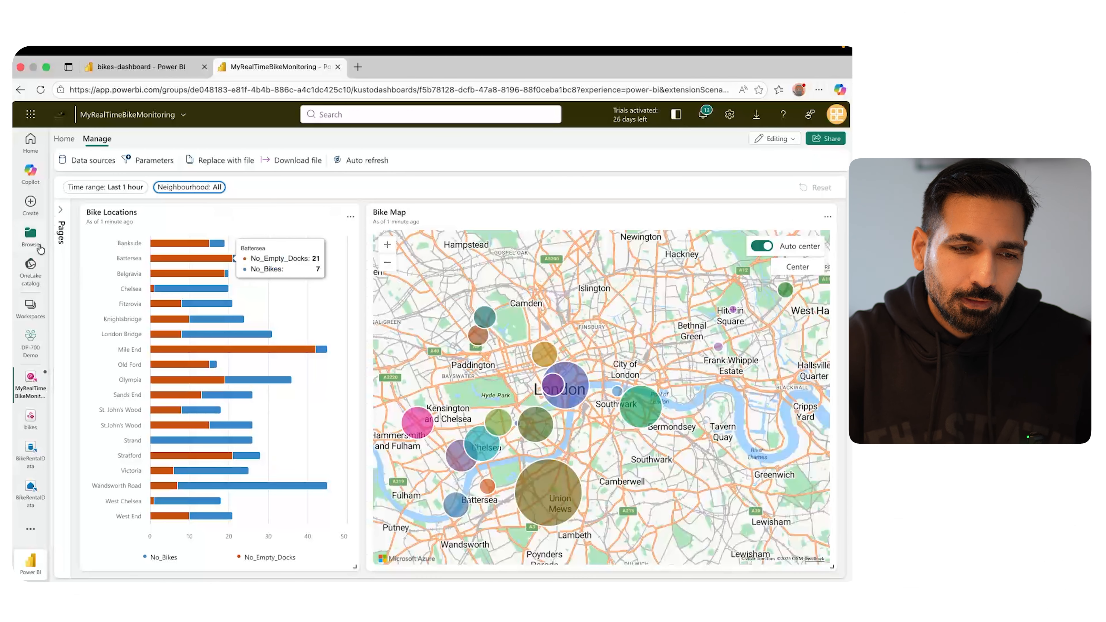
# - Add a second dashboard page named Page 2, open it, and collapse the page list
pyautogui.click(61, 231)
pyautogui.click(89, 234)
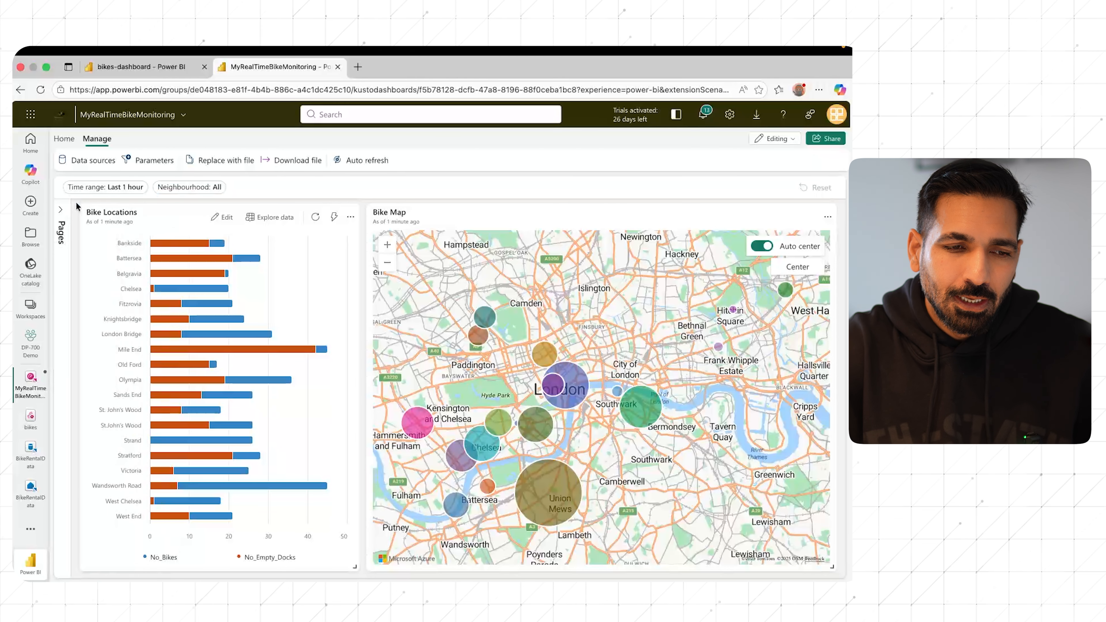
pyautogui.click(61, 210)
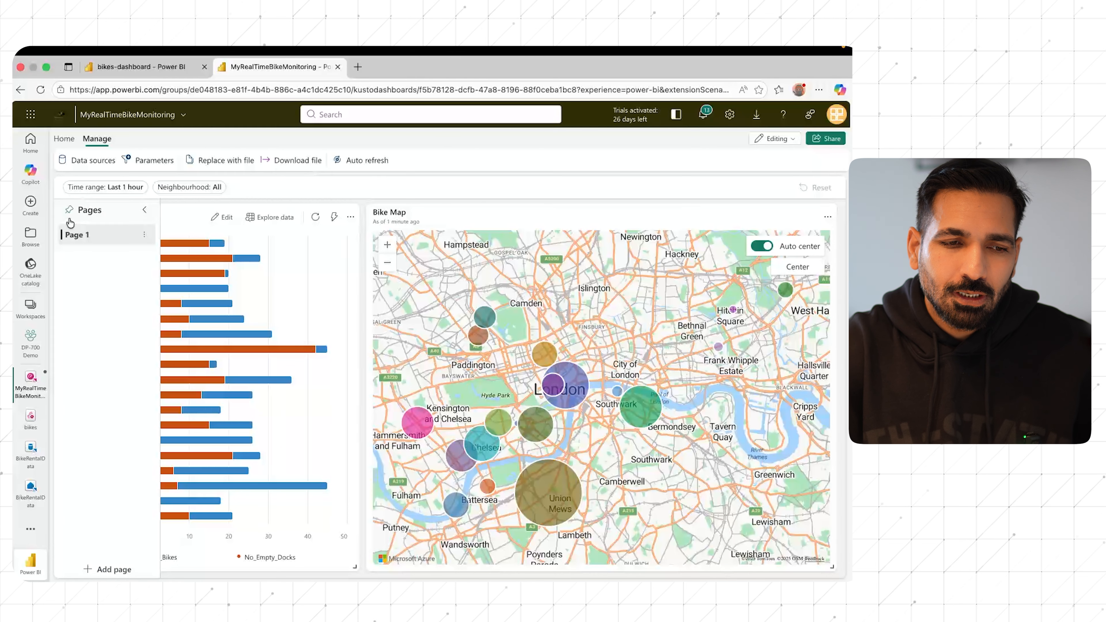
pyautogui.click(145, 235)
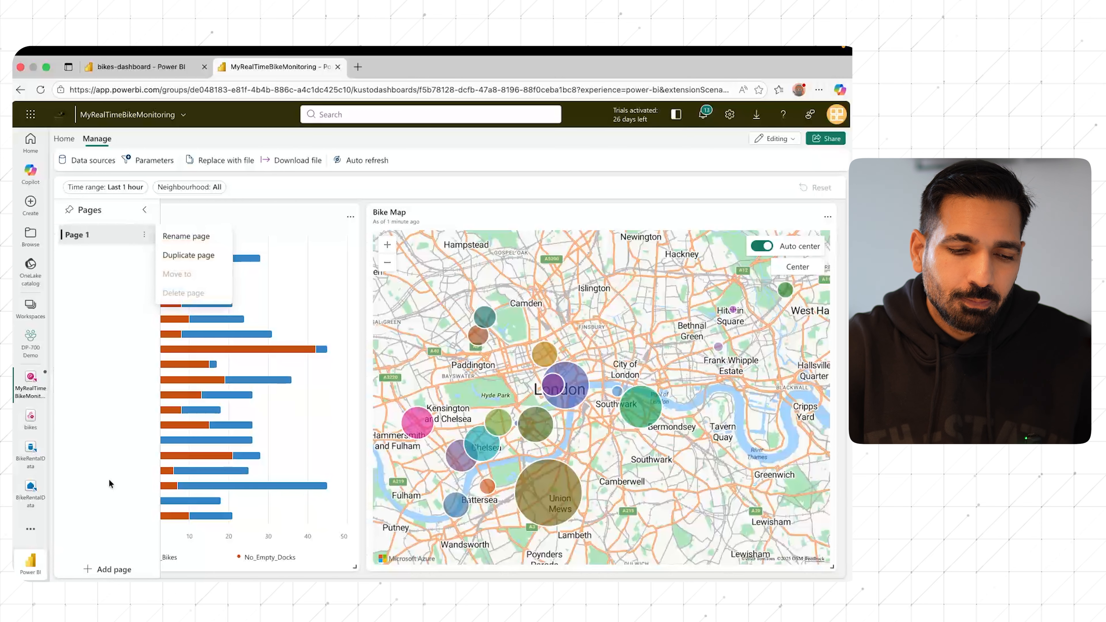
pyautogui.click(112, 569)
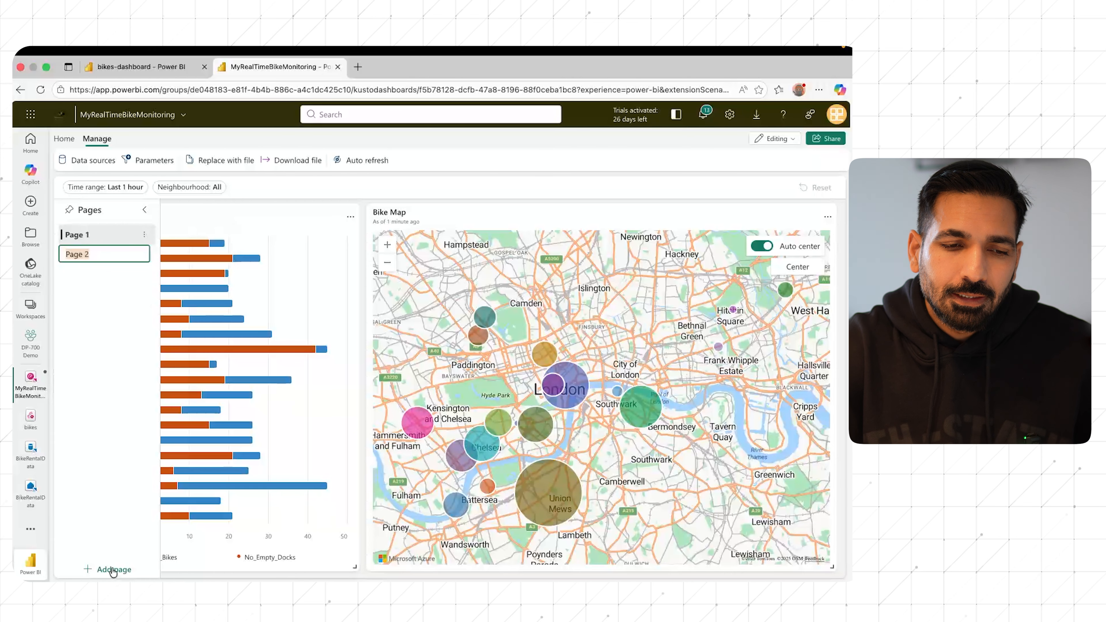
pyautogui.click(113, 337)
pyautogui.click(80, 258)
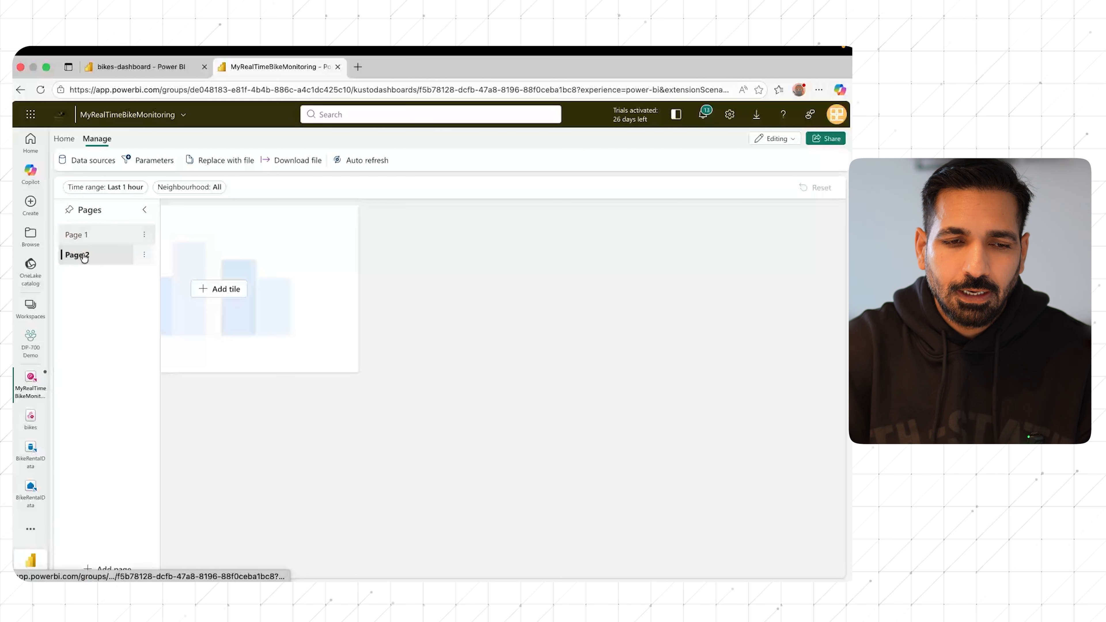
pyautogui.click(144, 209)
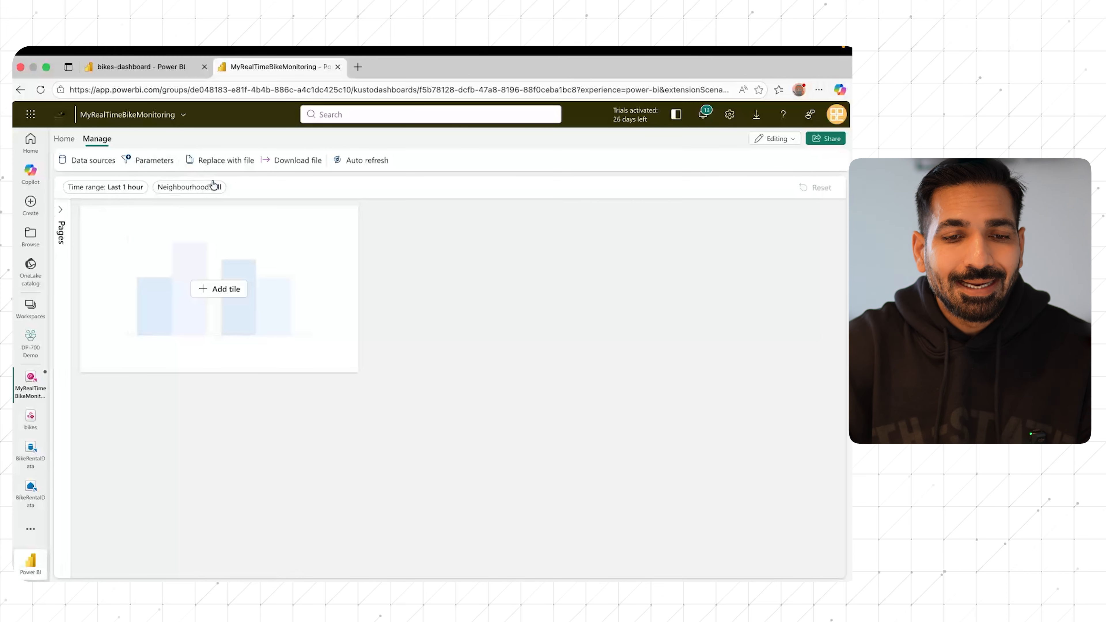
# - Add a tile on Page 2 and run a bikes query for each Neighbourhood's latest observation within 30 minutes, filtered by selected_neighbourhoods
pyautogui.click(232, 289)
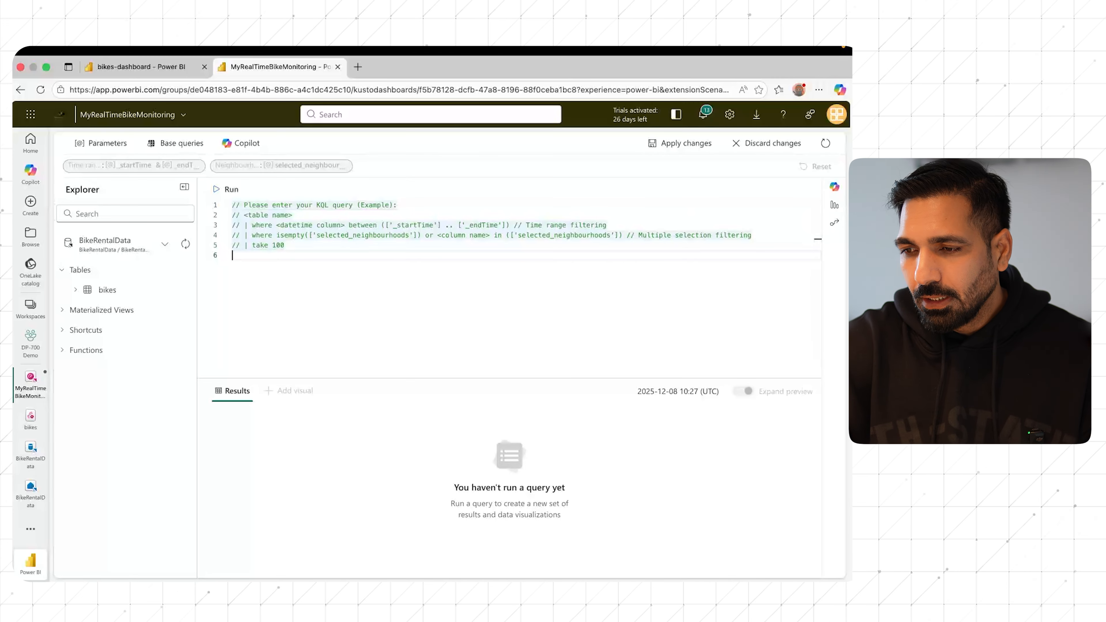
pyautogui.press('super+Tab')
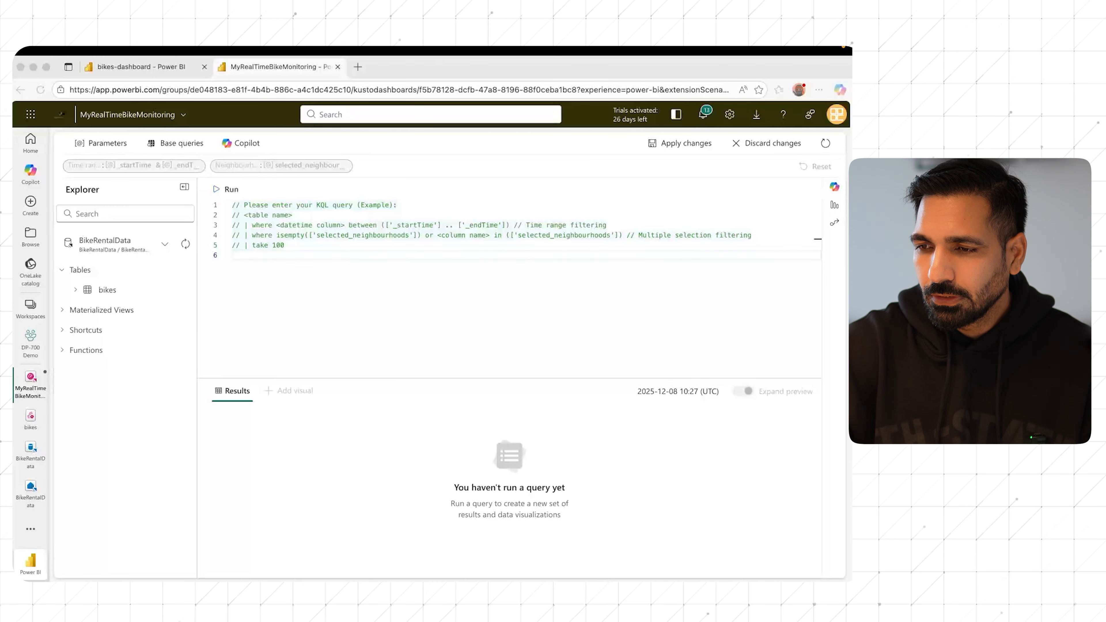
pyautogui.click(306, 262)
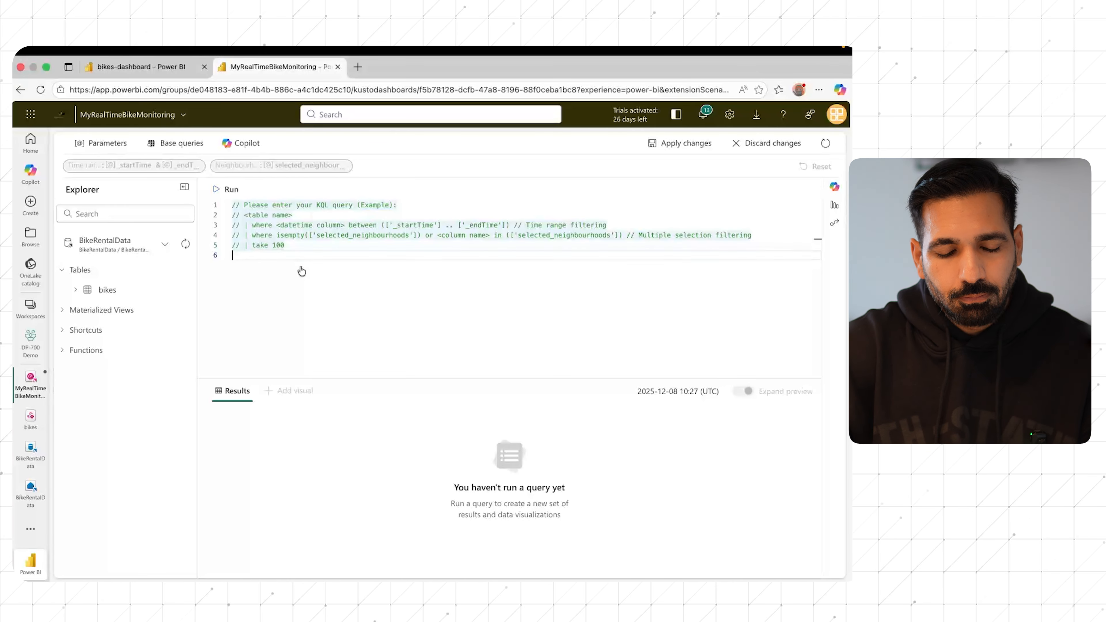
pyautogui.write("bikes      | where ingestion_time() between (ago(30min) .. now())        and (isempty(['selected_neighbourhoods']) or Neighbourhood  in (['selected_neighbourhoods']))      | summarize latest_observation = arg_max(ingestion_time(), *) by Neighbourhood")
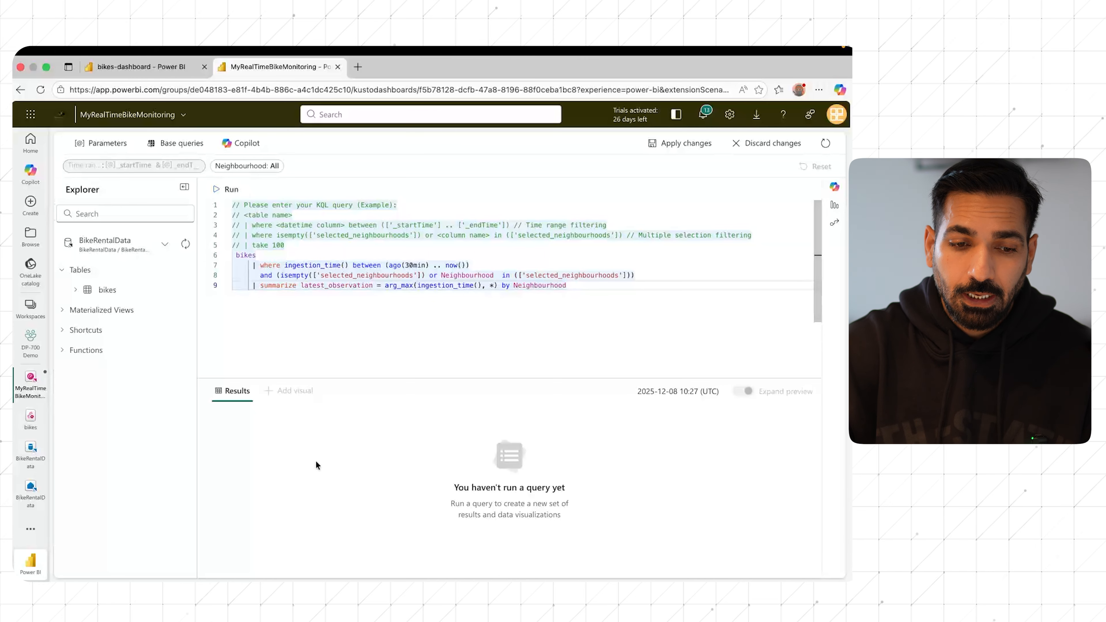
pyautogui.hotkey('shift', 'Return')
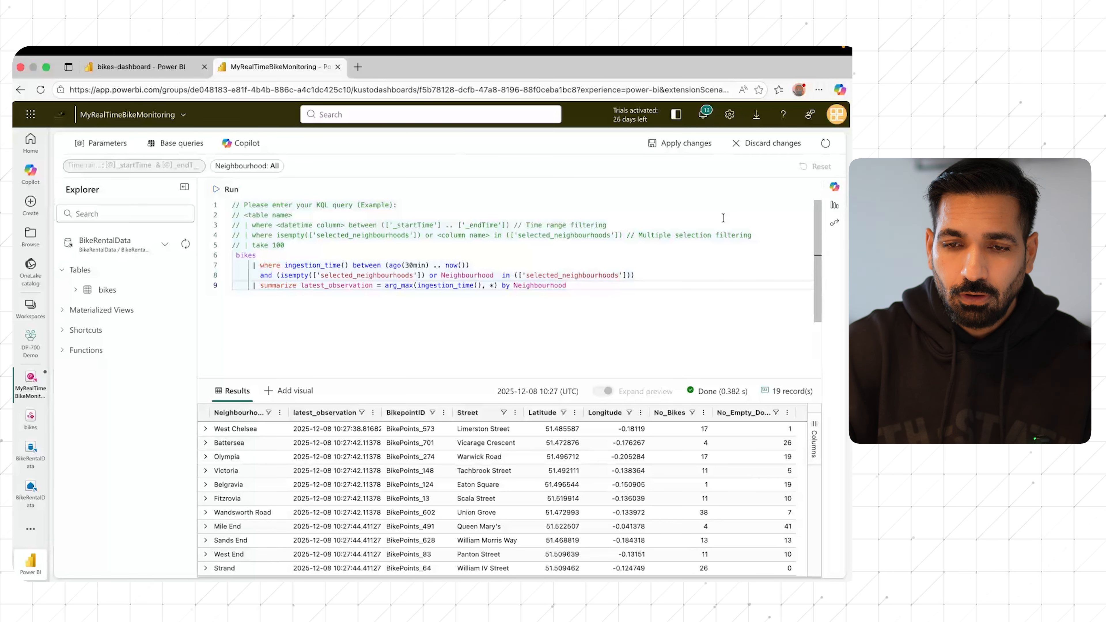
# - Apply the new table tile's changes and enlarge it to fill the Page 2 canvas
pyautogui.click(686, 142)
pyautogui.moveTo(355, 382); pyautogui.dragTo(830, 576)
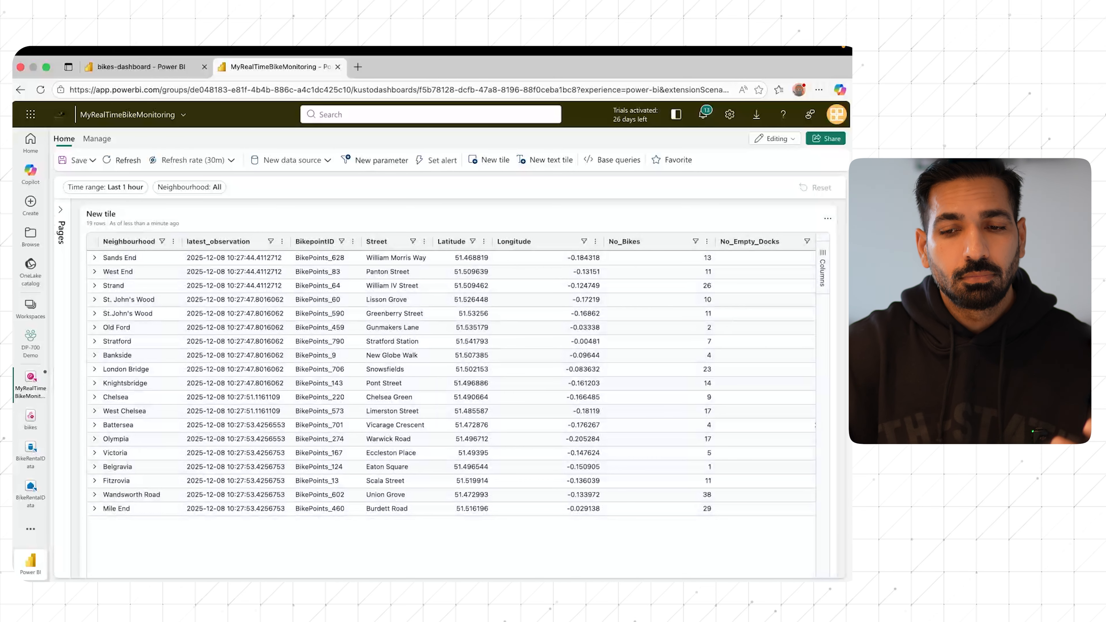
pyautogui.moveTo(671, 571)
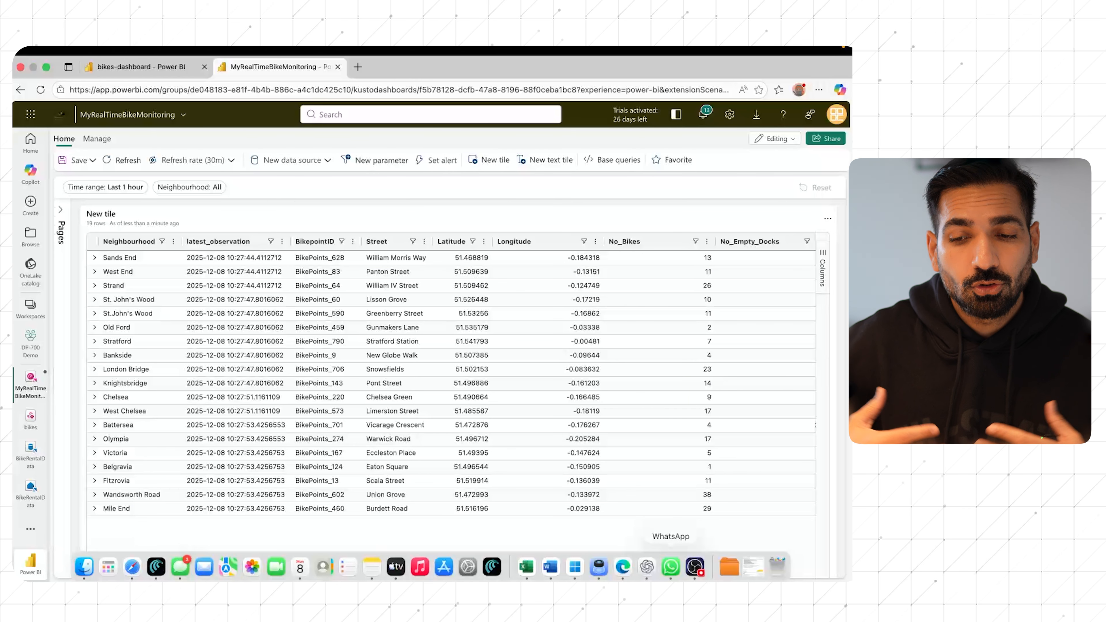